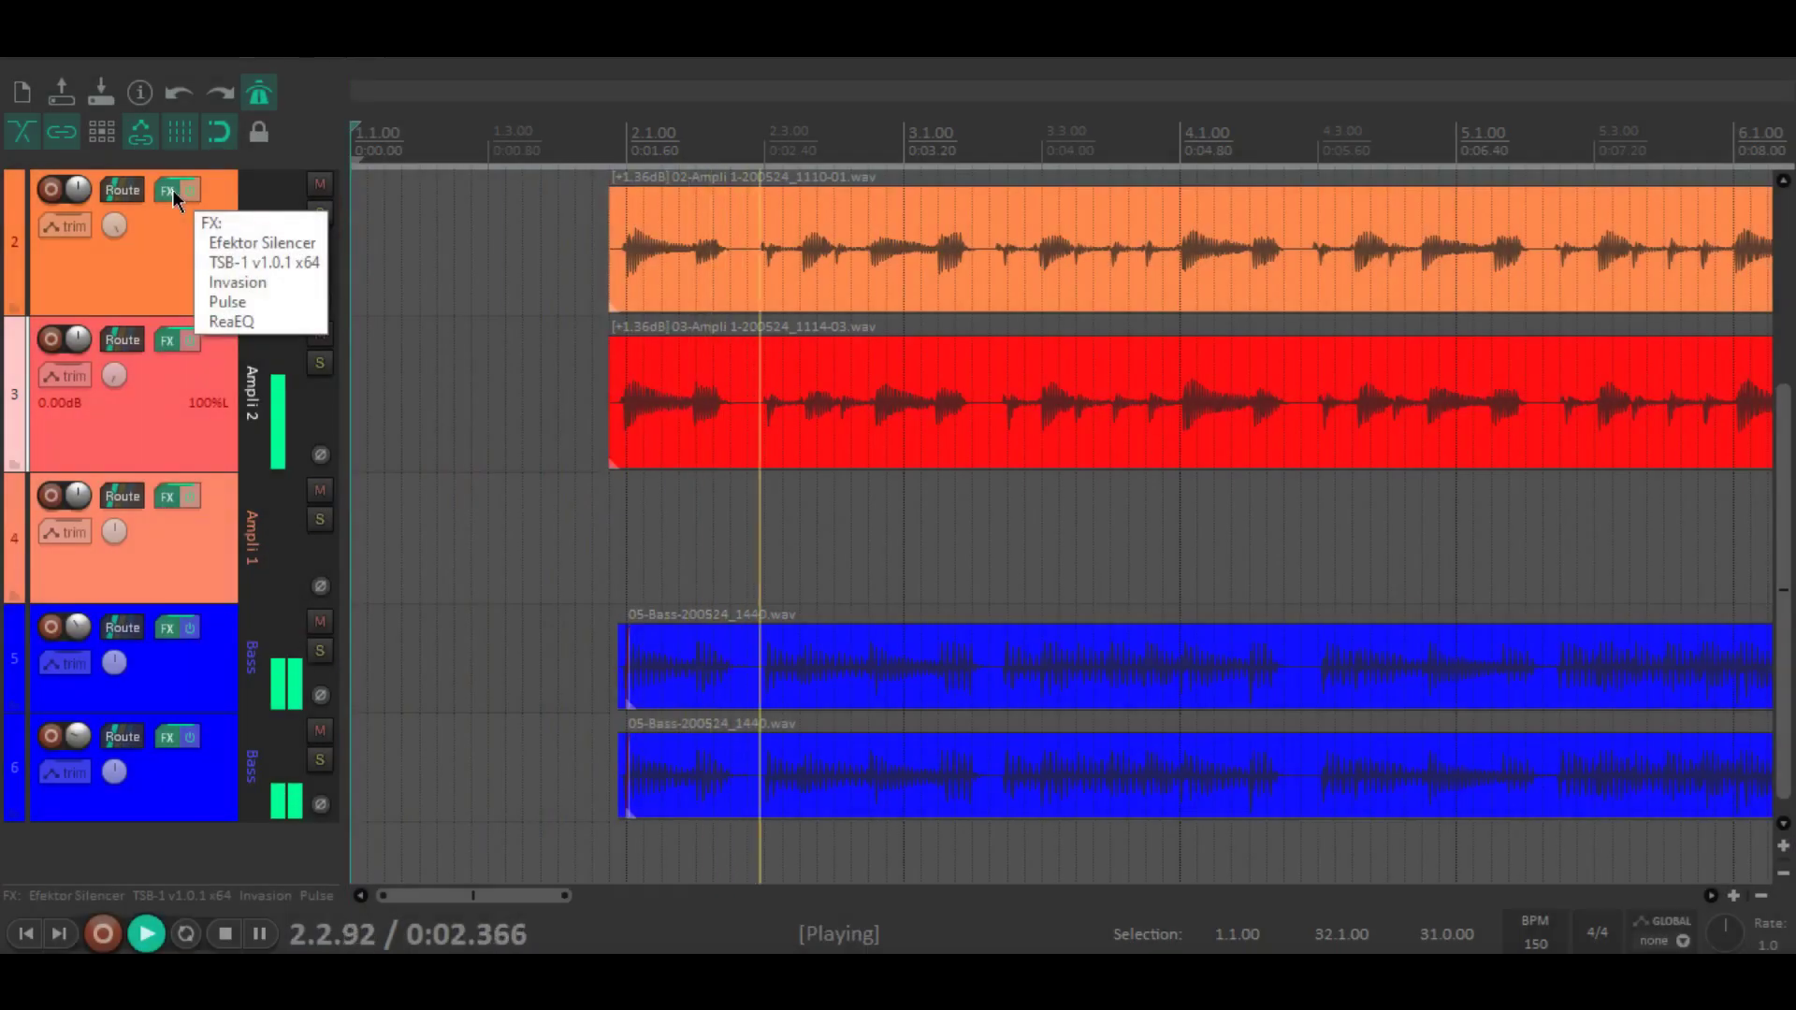
# Step: Review each effect in the track 2 Ampli 1 chain, from Efektor Silencer through TSB-1, Invasion and Pulse to ReaEQ
pyautogui.click(172, 189)
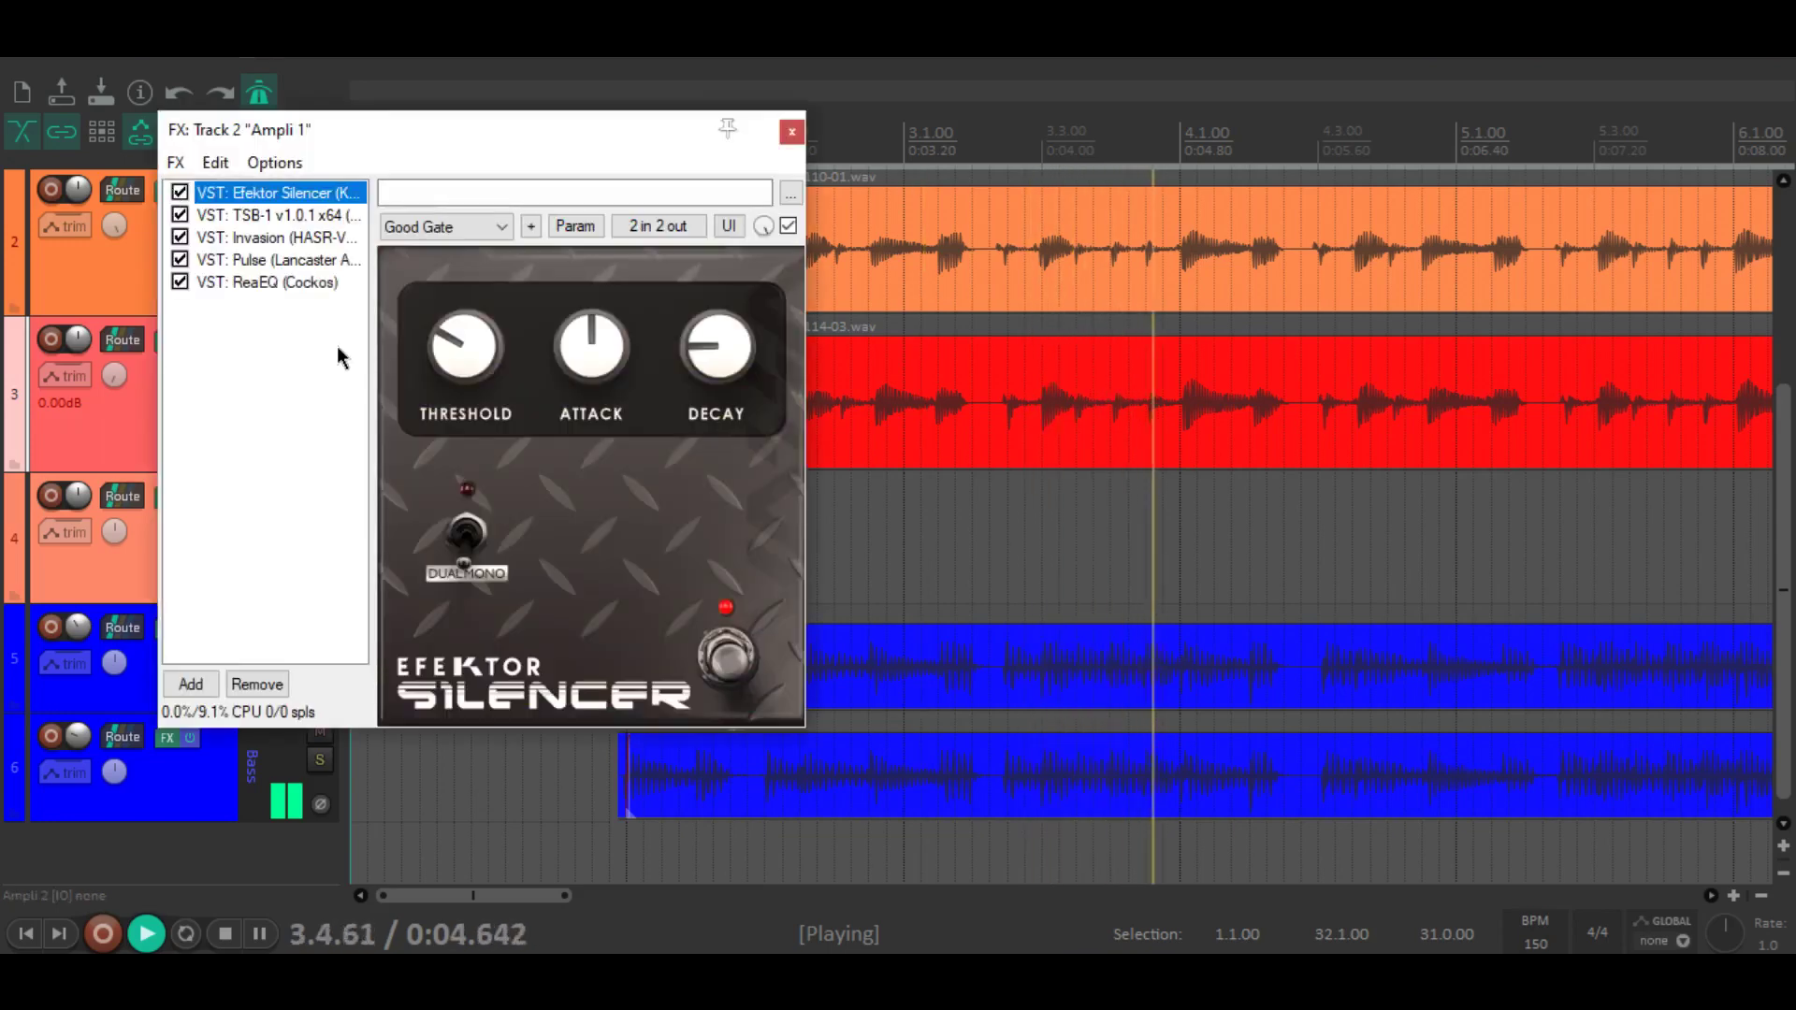
pyautogui.click(257, 215)
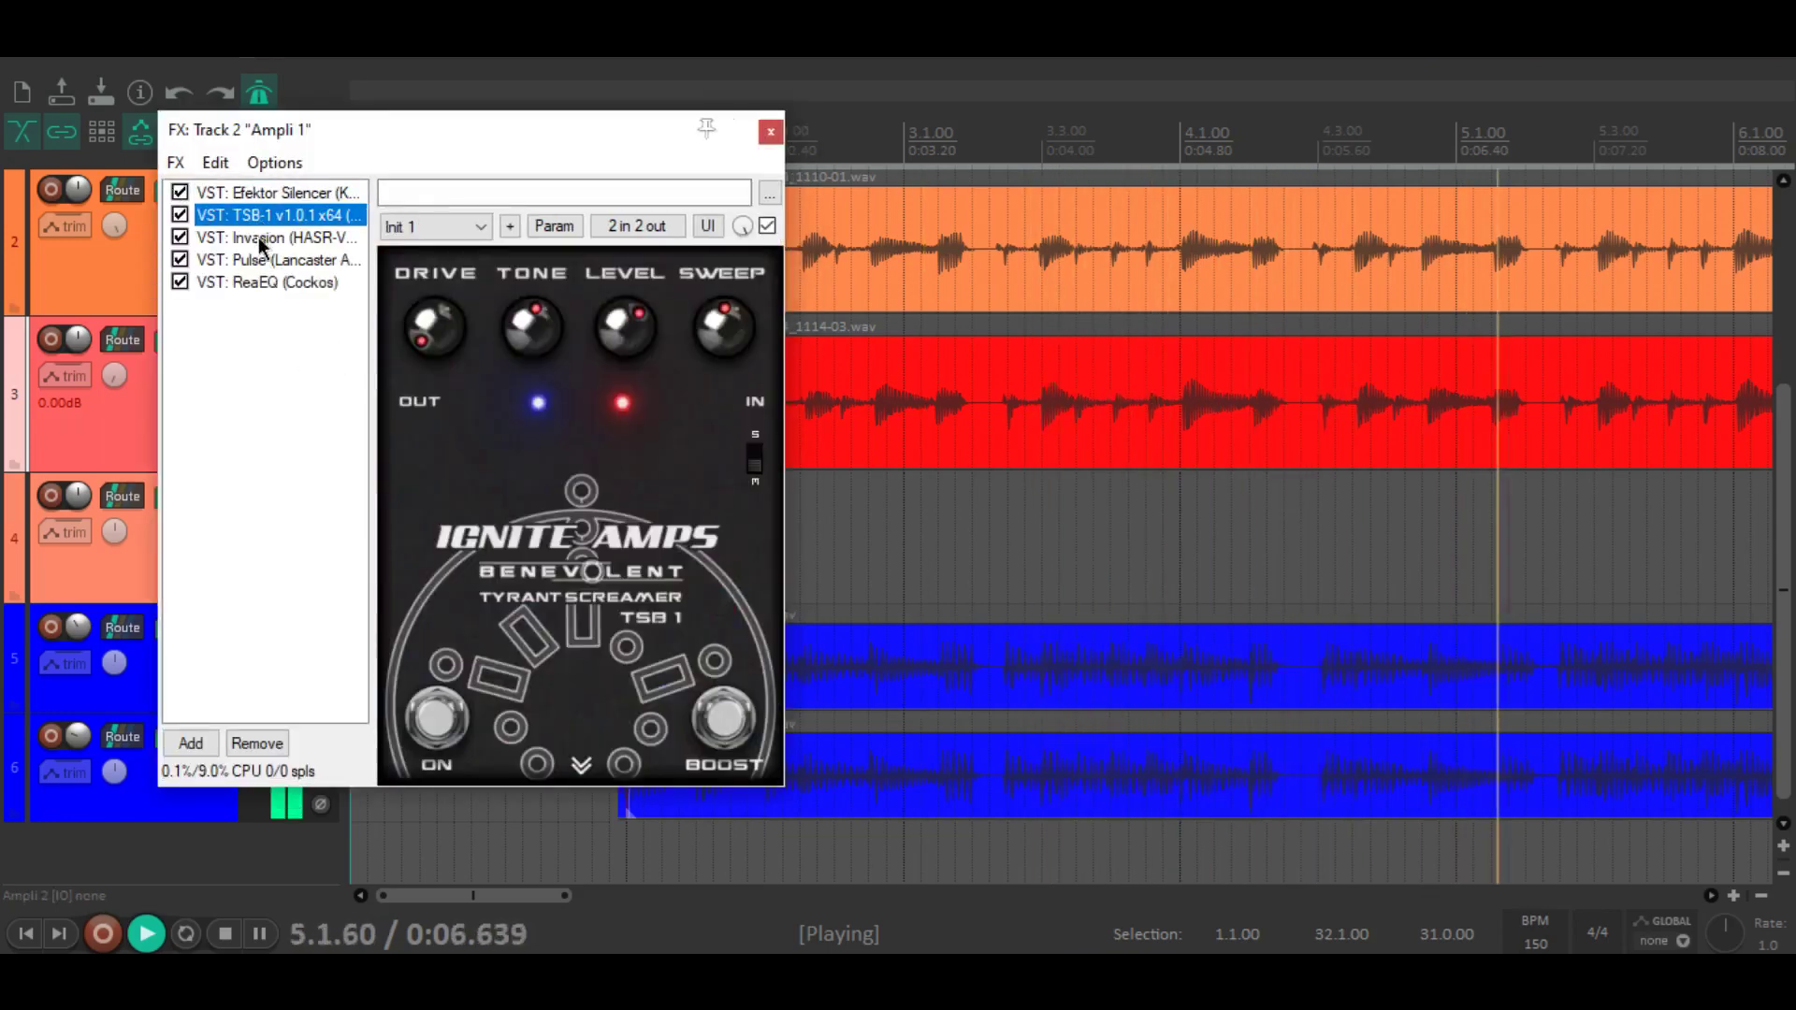
pyautogui.click(258, 238)
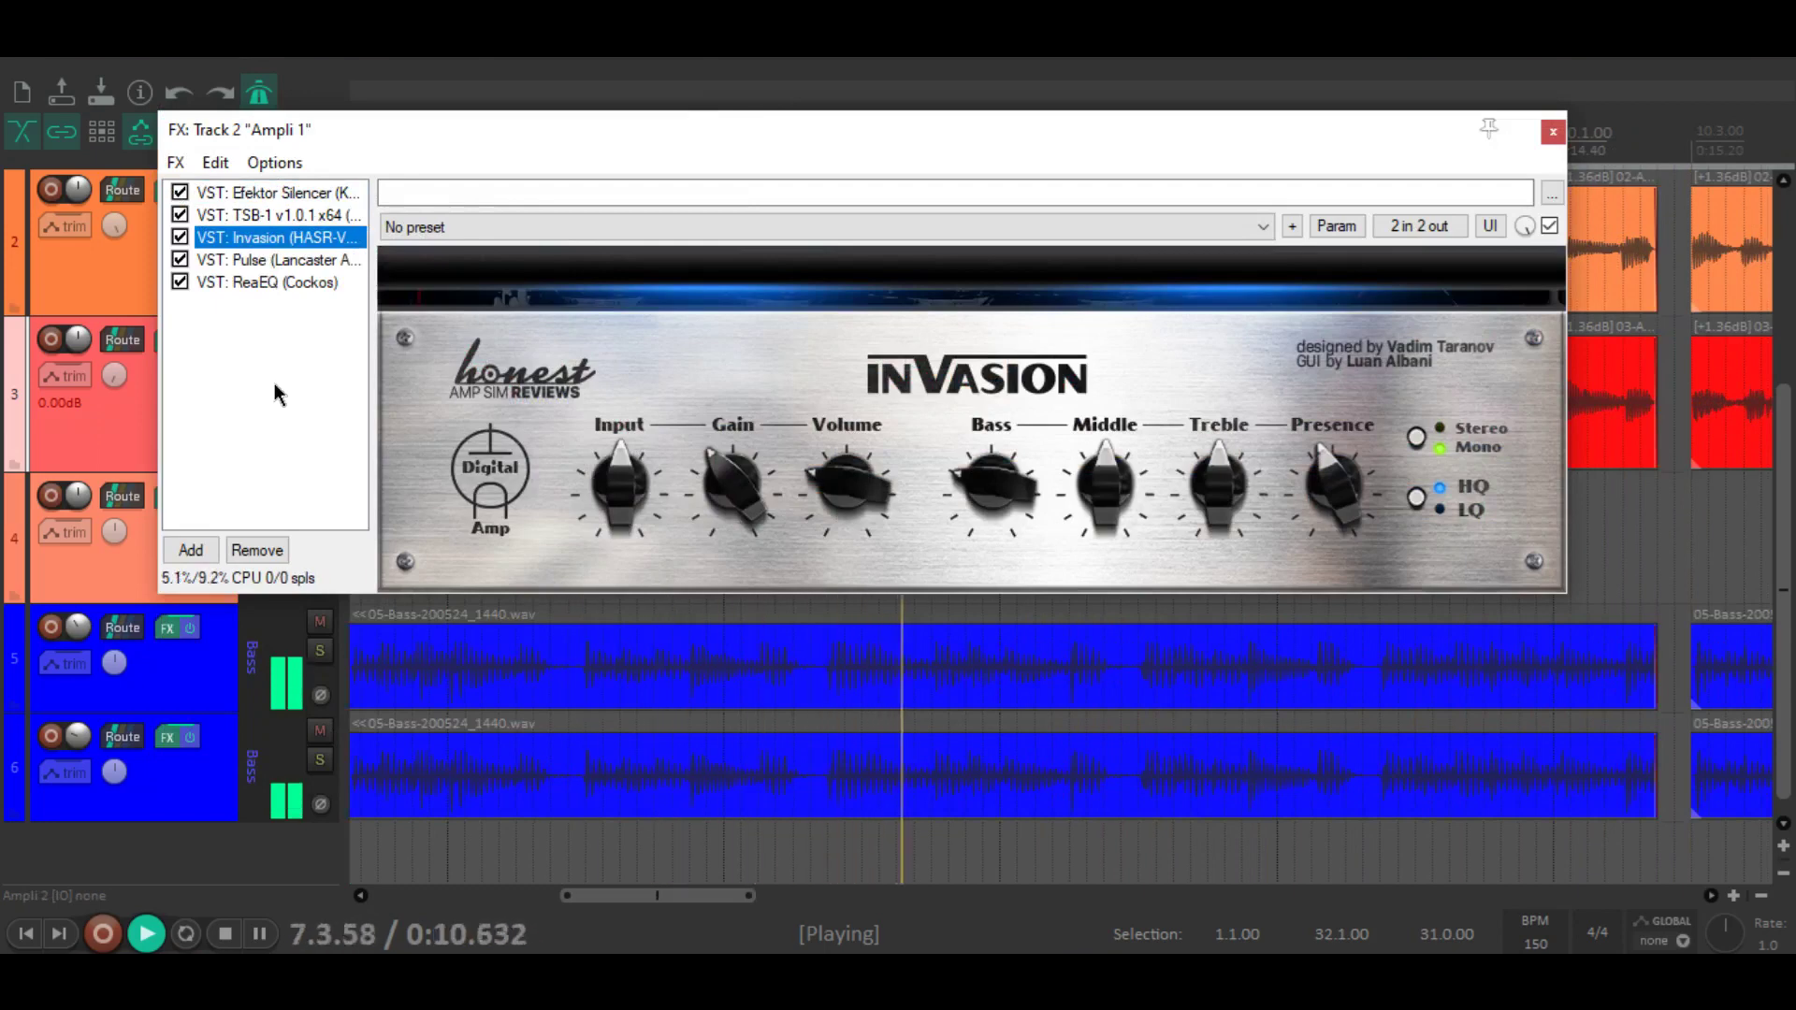
pyautogui.click(305, 264)
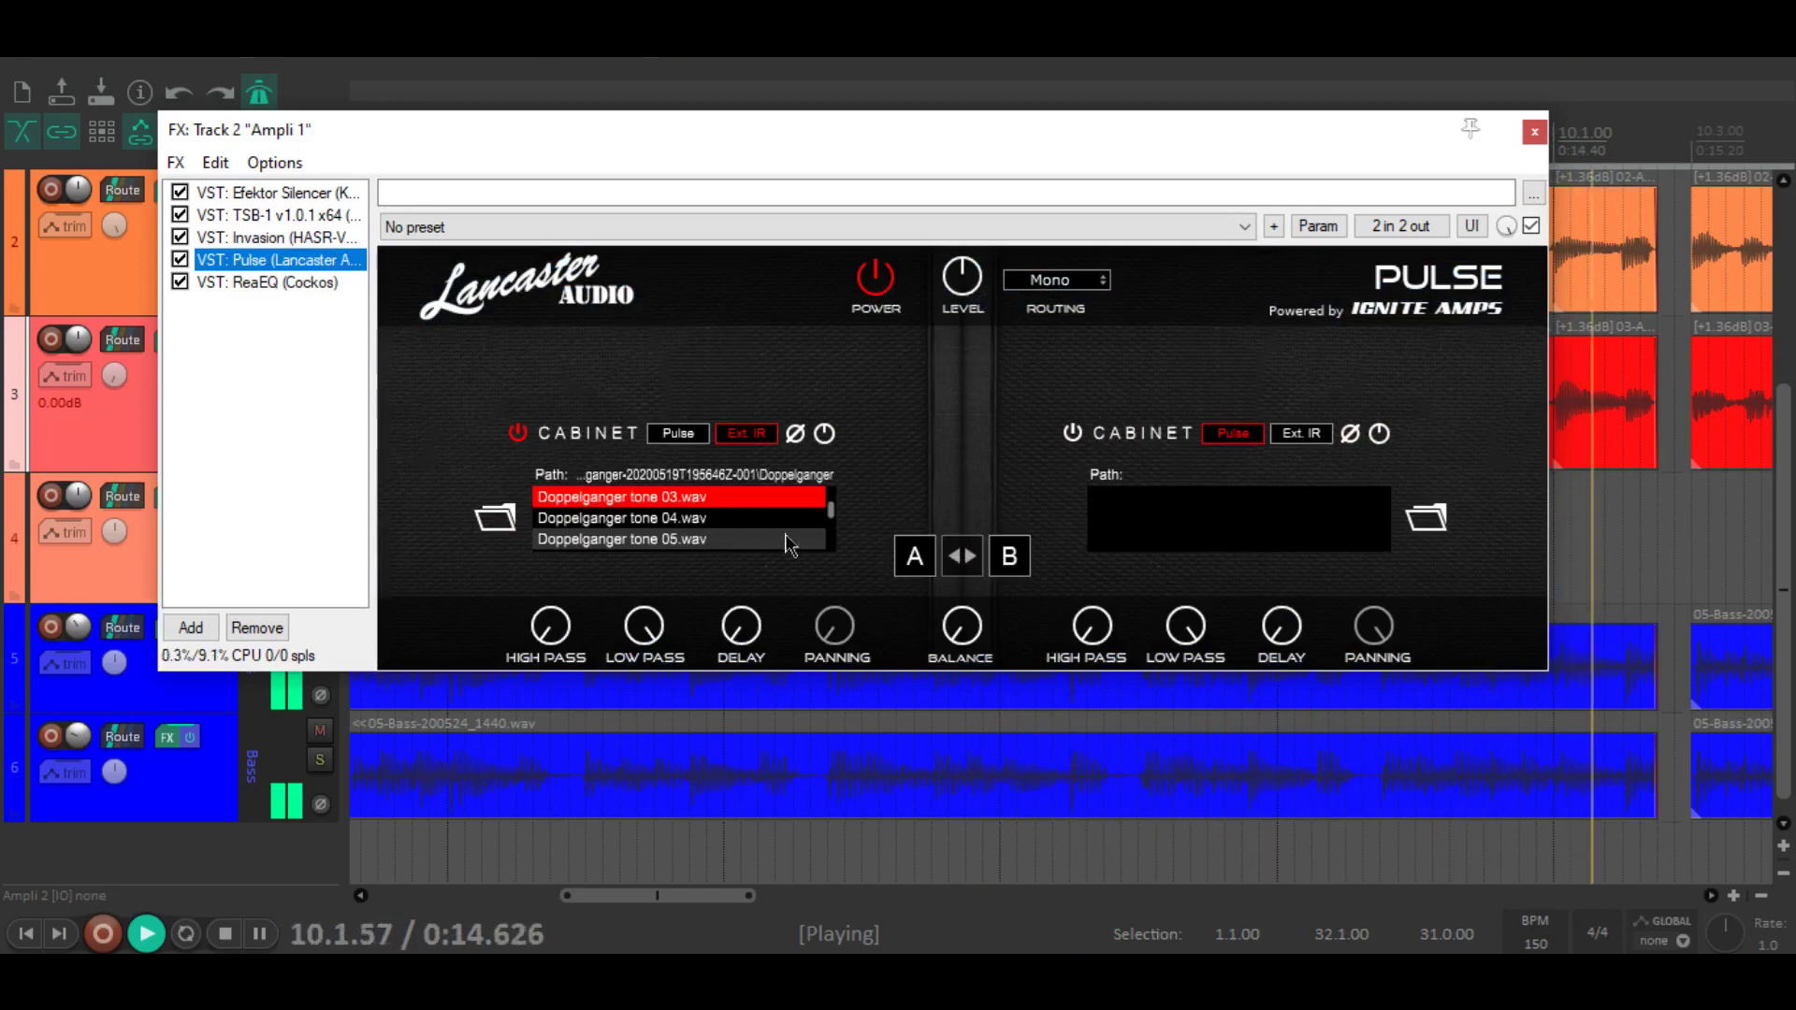
pyautogui.click(322, 282)
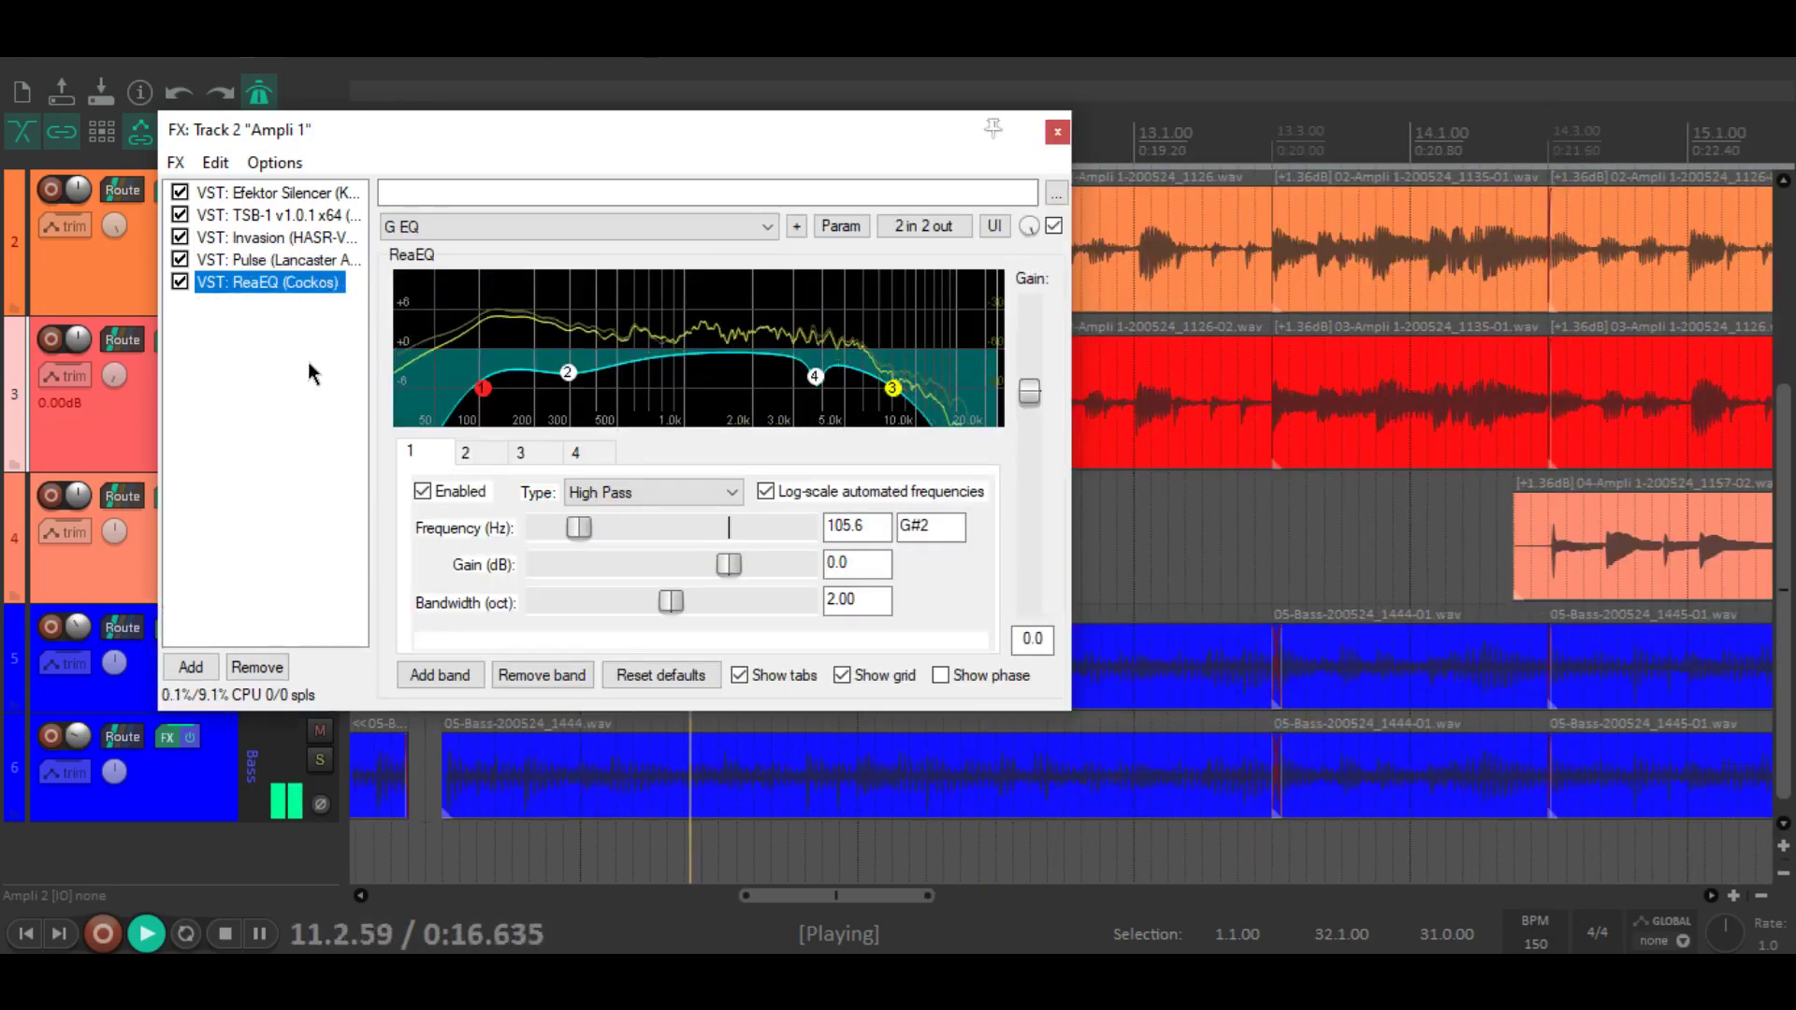
pyautogui.click(1057, 132)
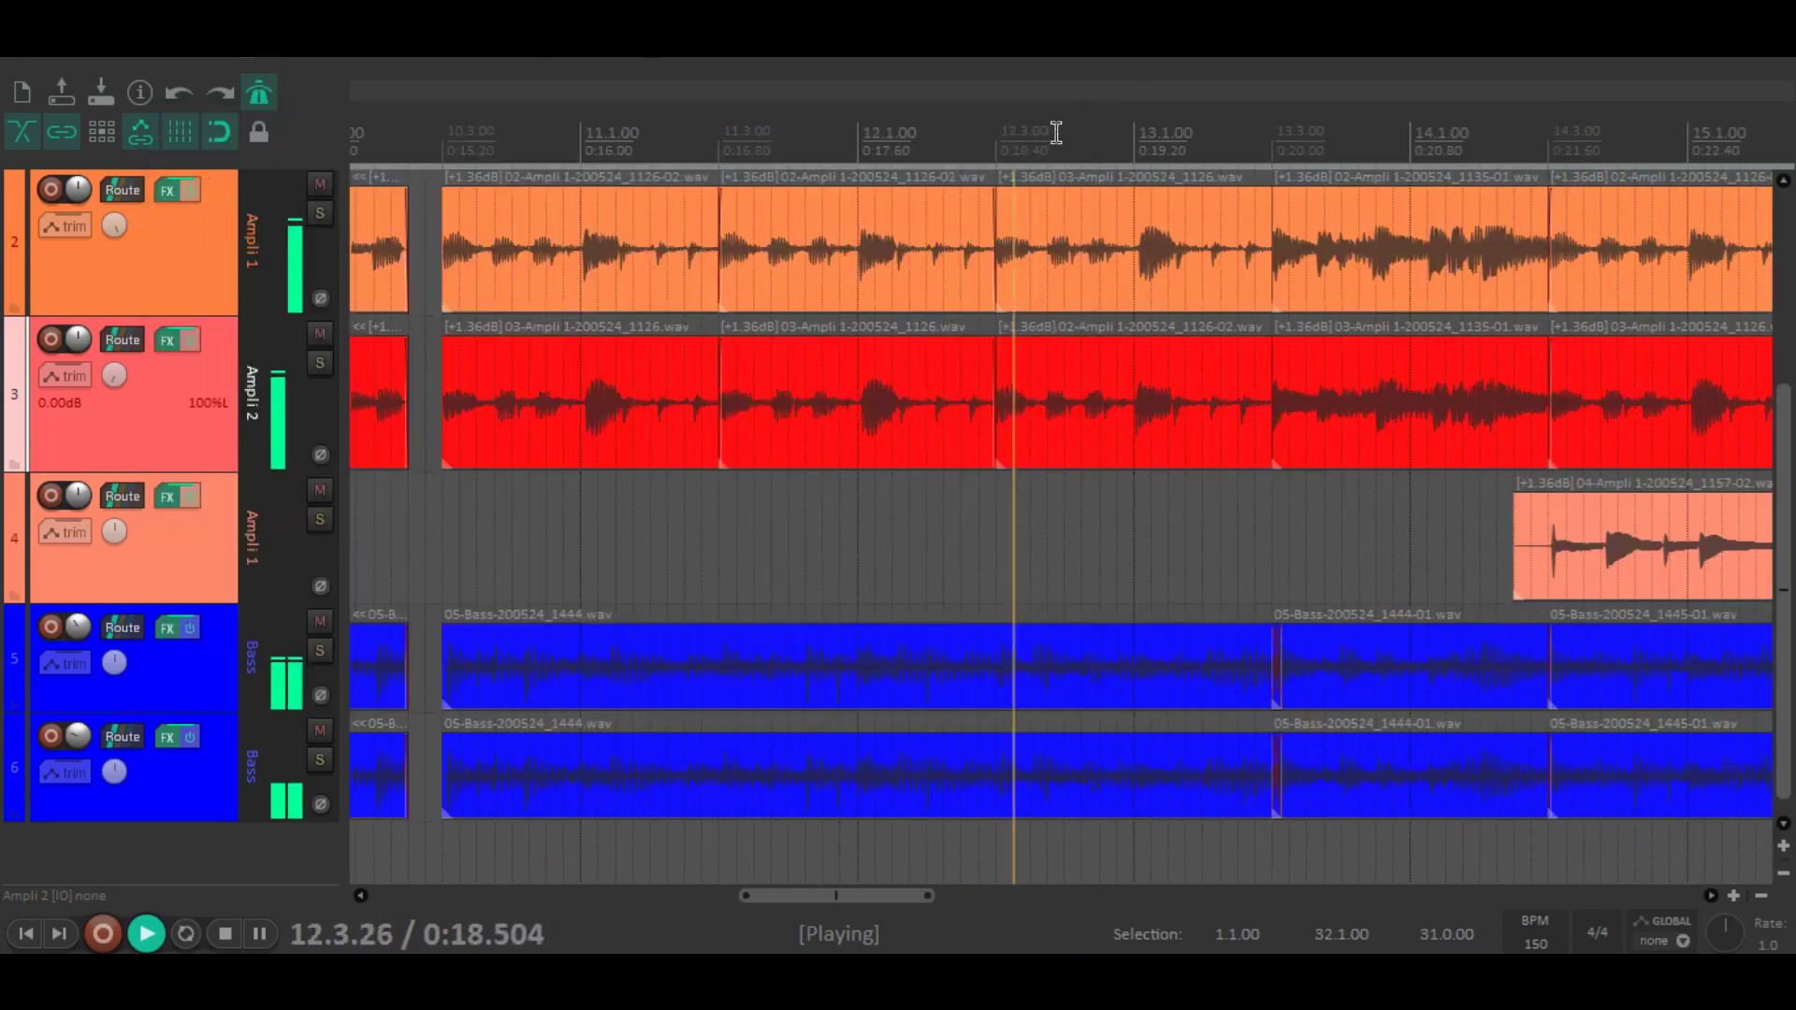
# Step: Review each effect in the track 3 Ampli 2 chain, from Efektor Silencer through TSB-1, Invasion and Pulse to ReaEQ
pyautogui.click(168, 342)
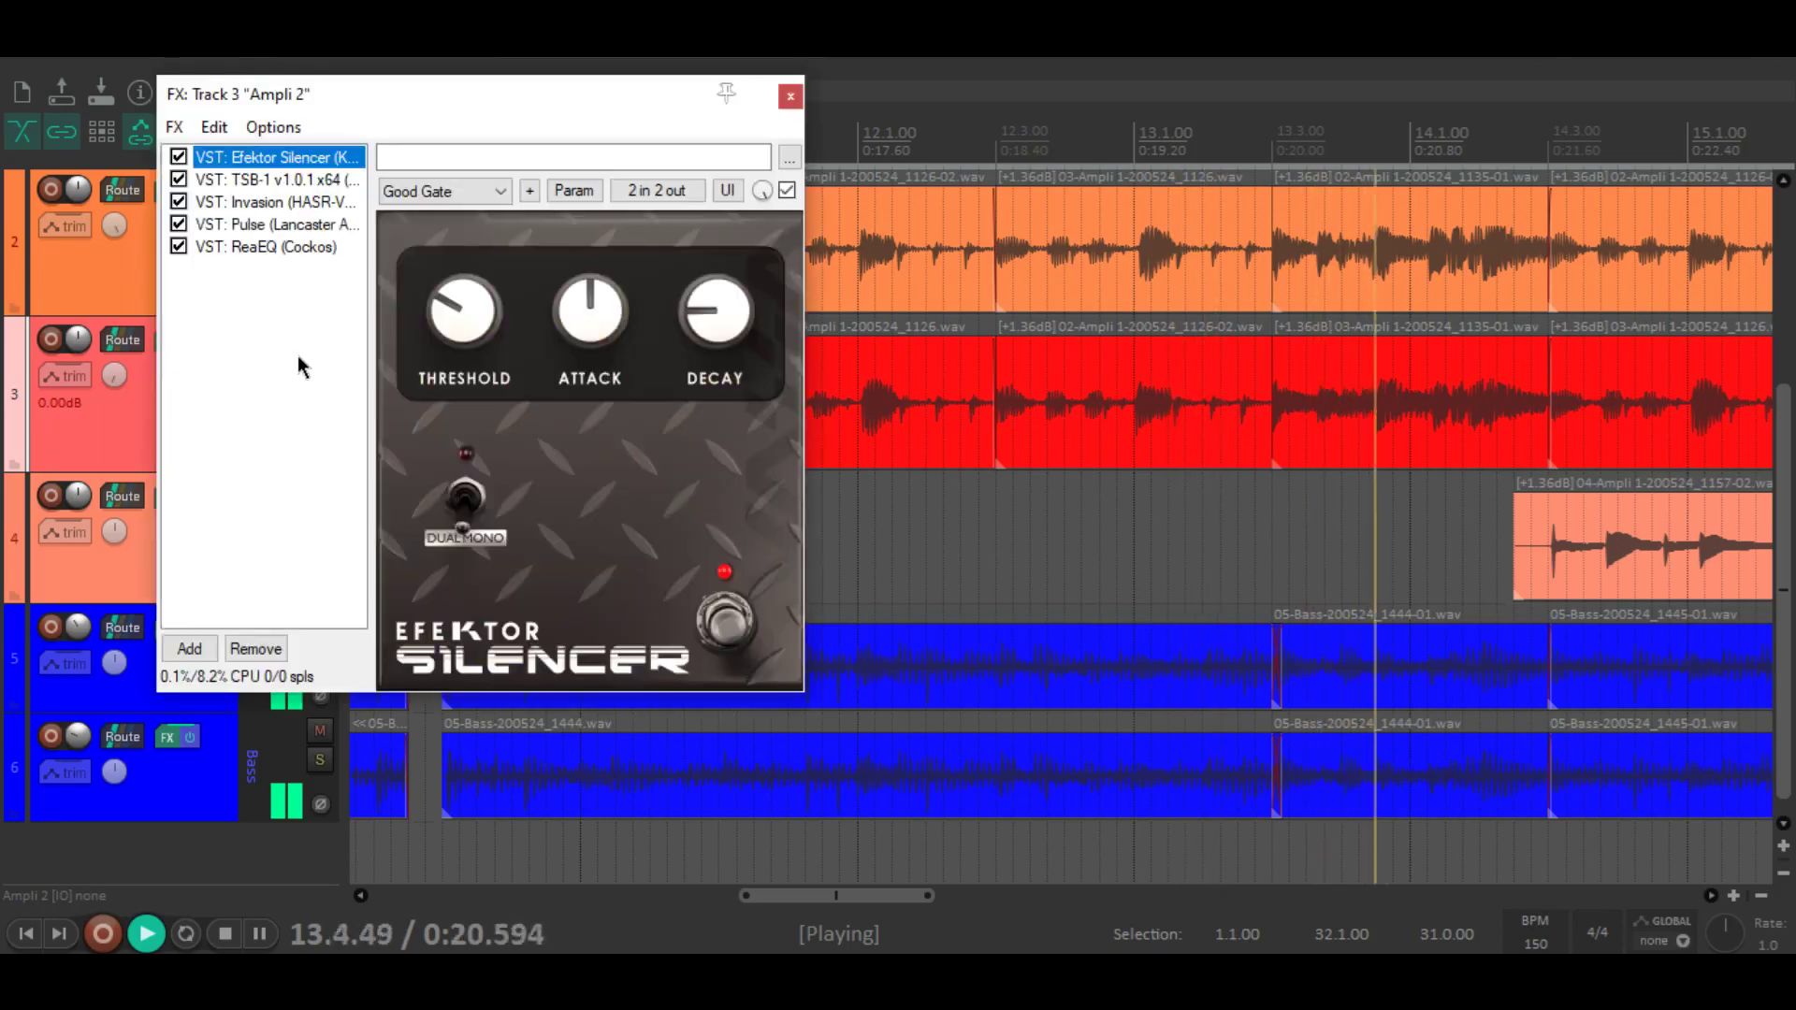
pyautogui.click(305, 180)
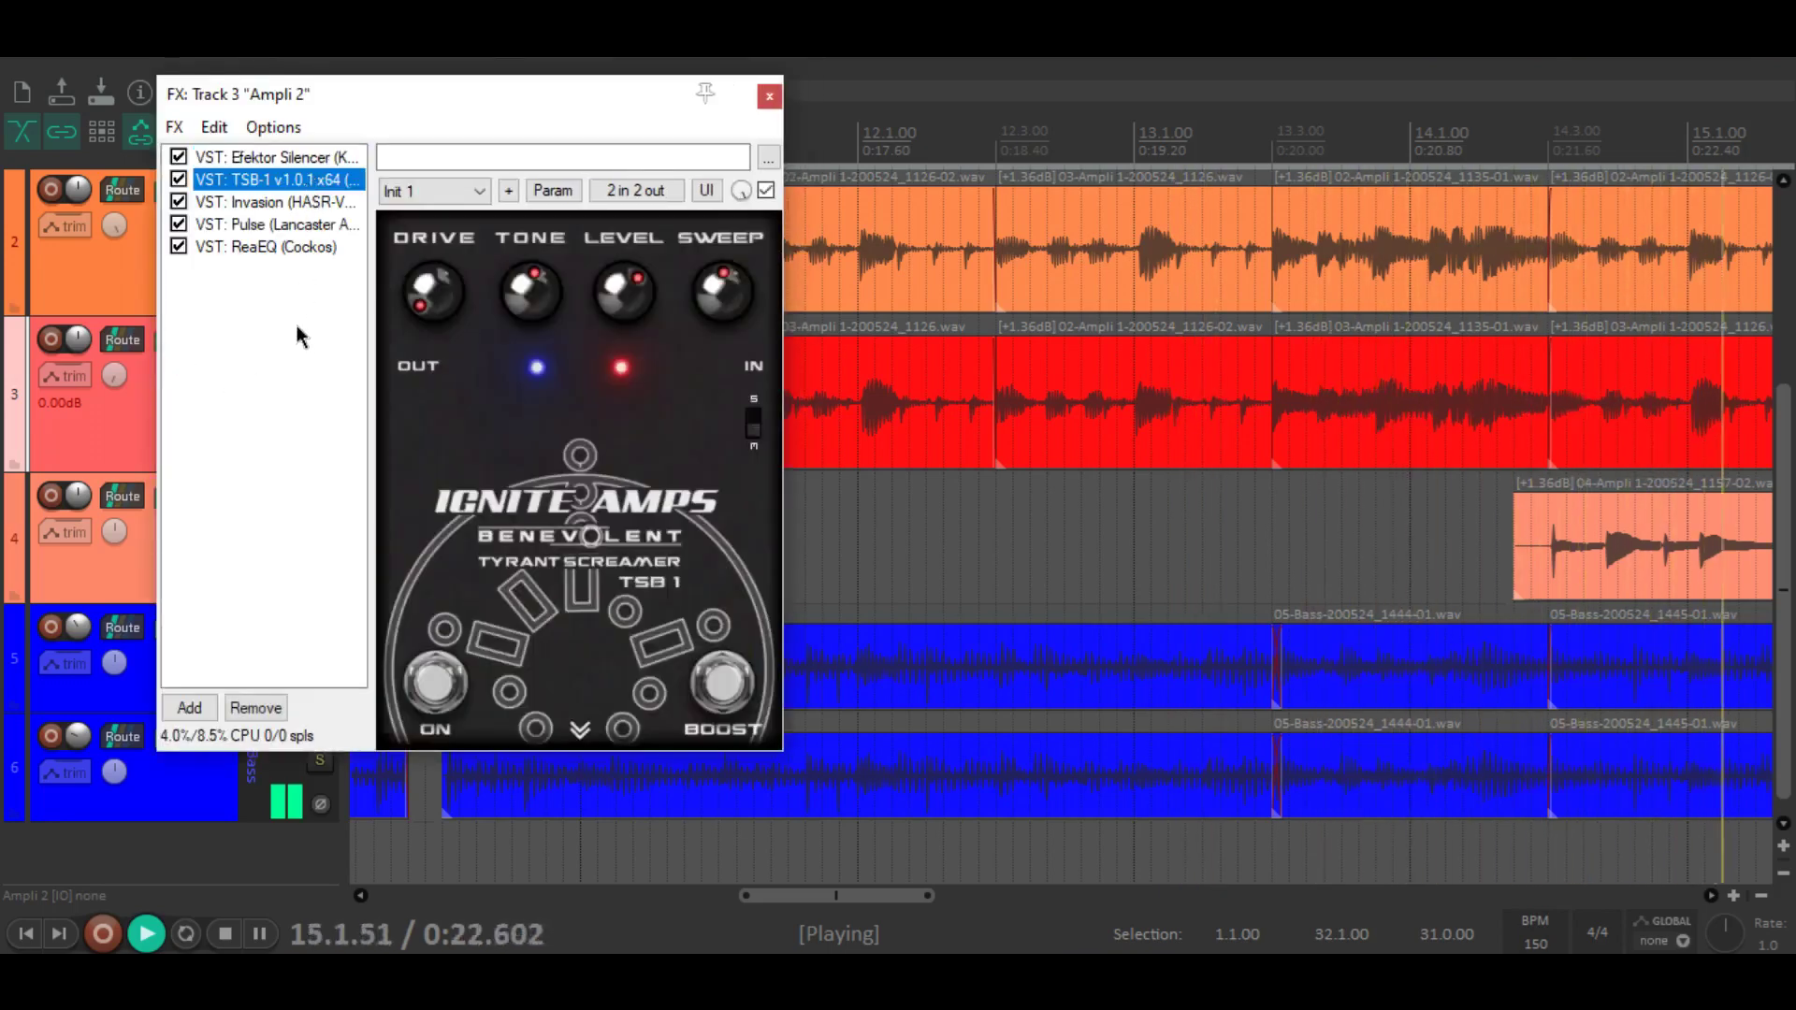
pyautogui.click(295, 202)
pyautogui.click(307, 222)
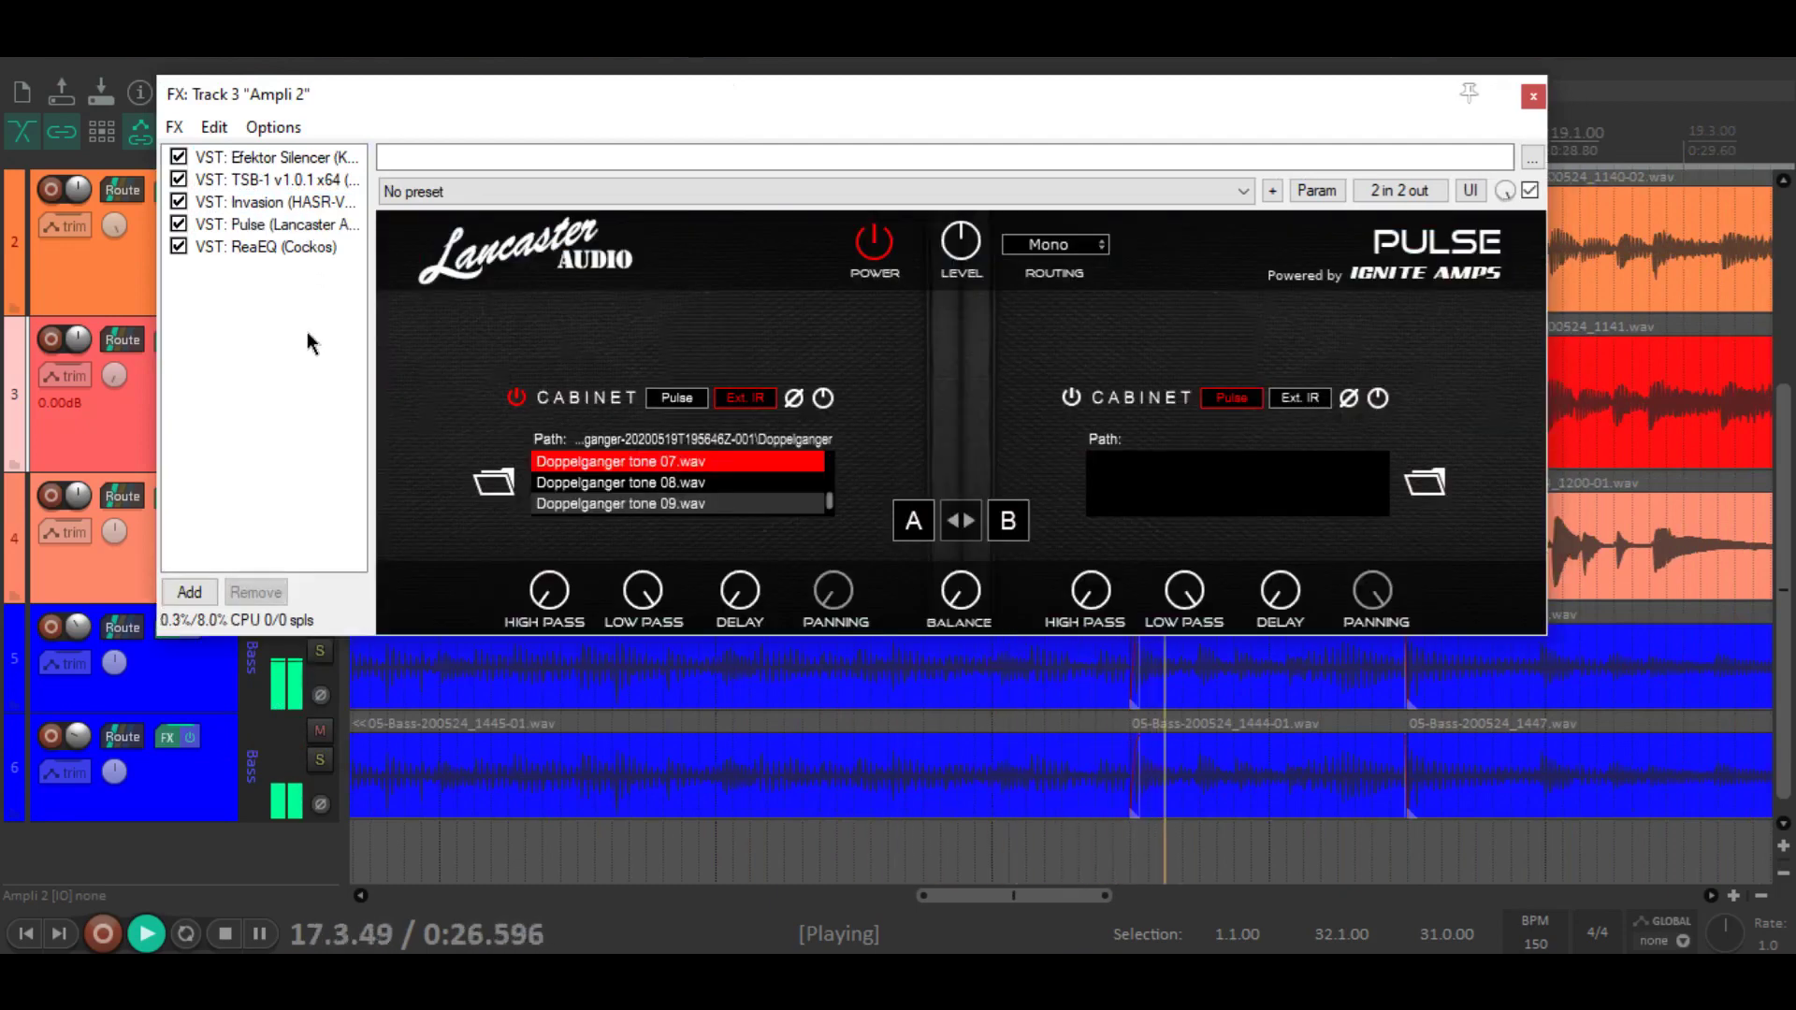
pyautogui.click(307, 245)
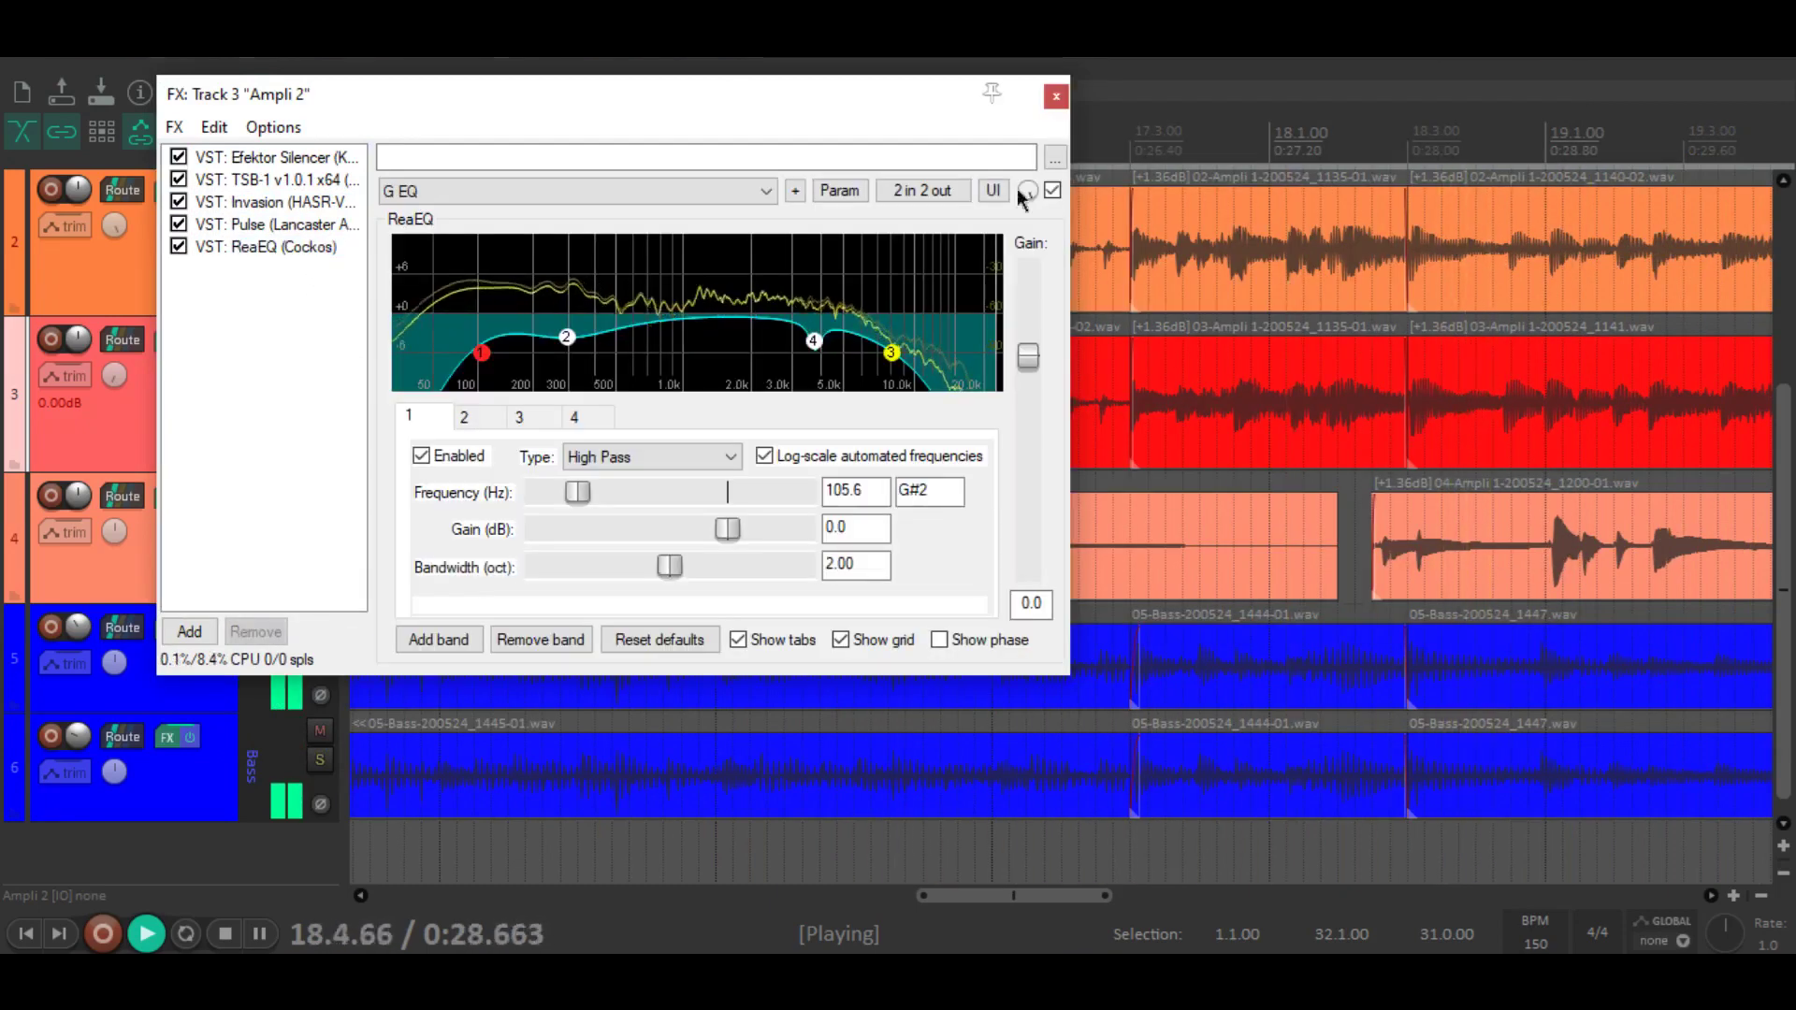
pyautogui.click(1056, 95)
# Step: Review the track 4 Ampli 1 chain: TheKnight, Pulse, ChorusWS1, ReaEQ and Sanford Delay
pyautogui.click(167, 503)
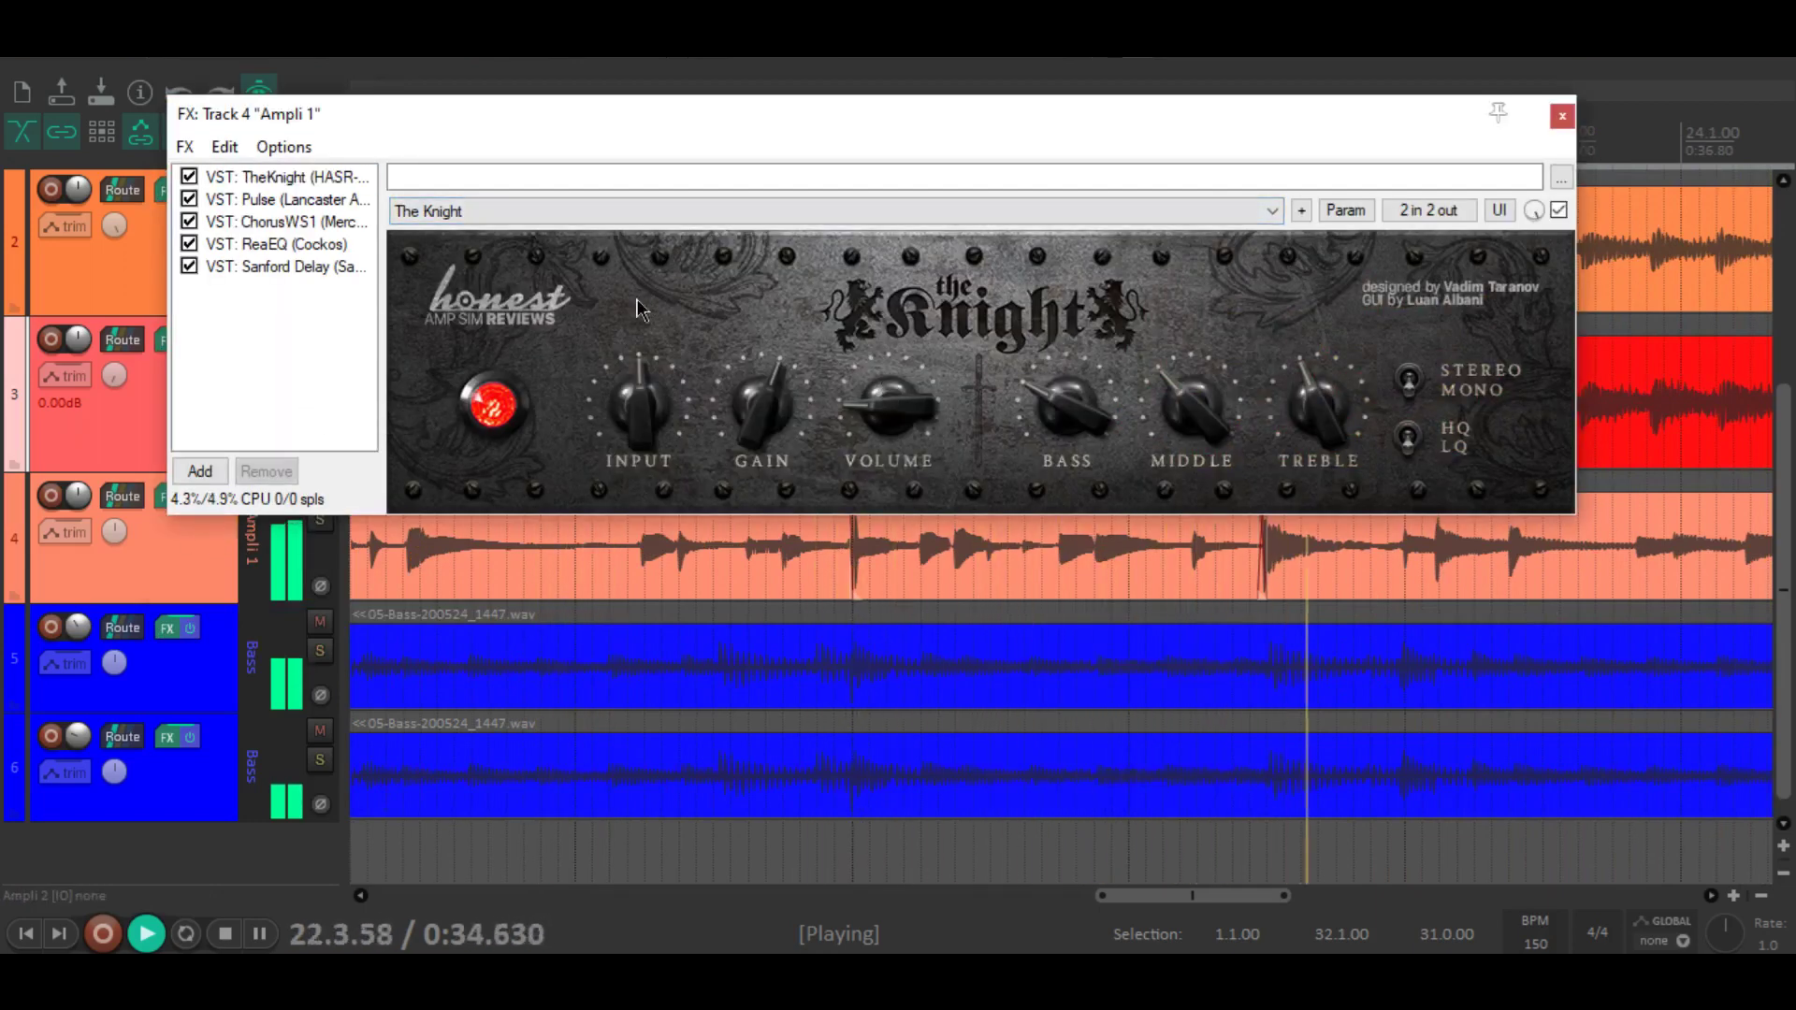
pyautogui.click(300, 199)
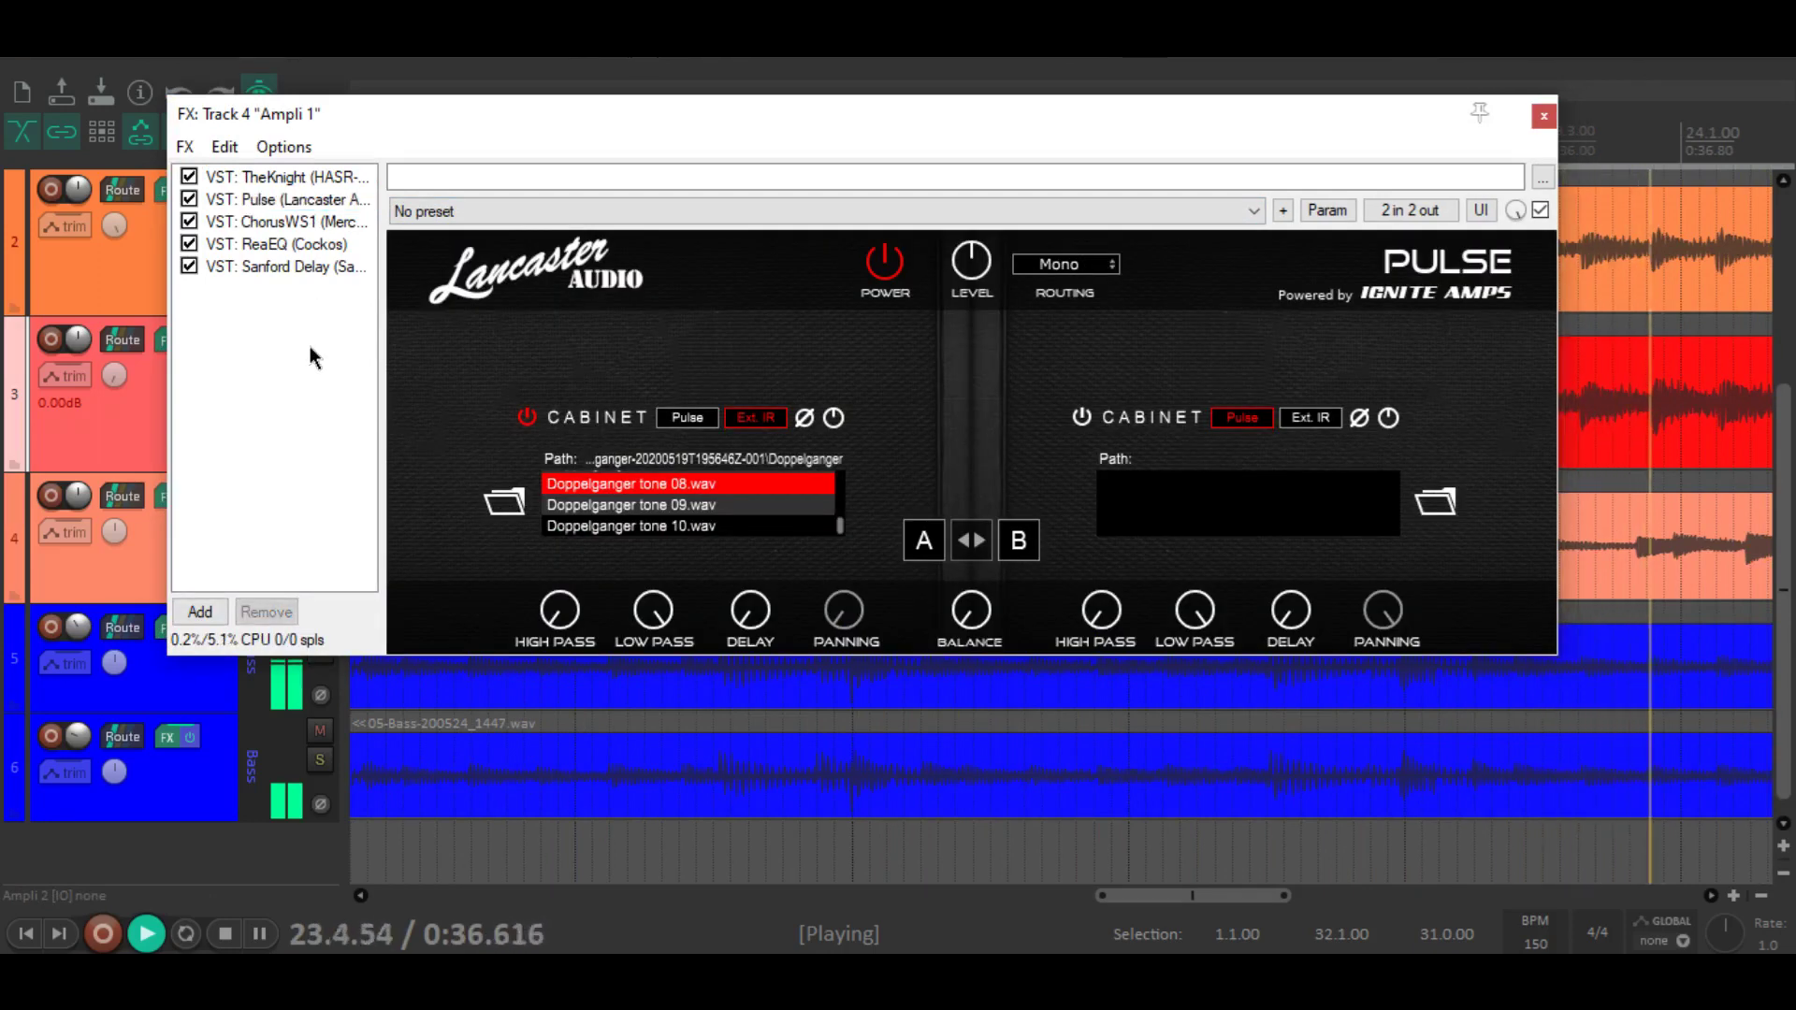
pyautogui.click(299, 222)
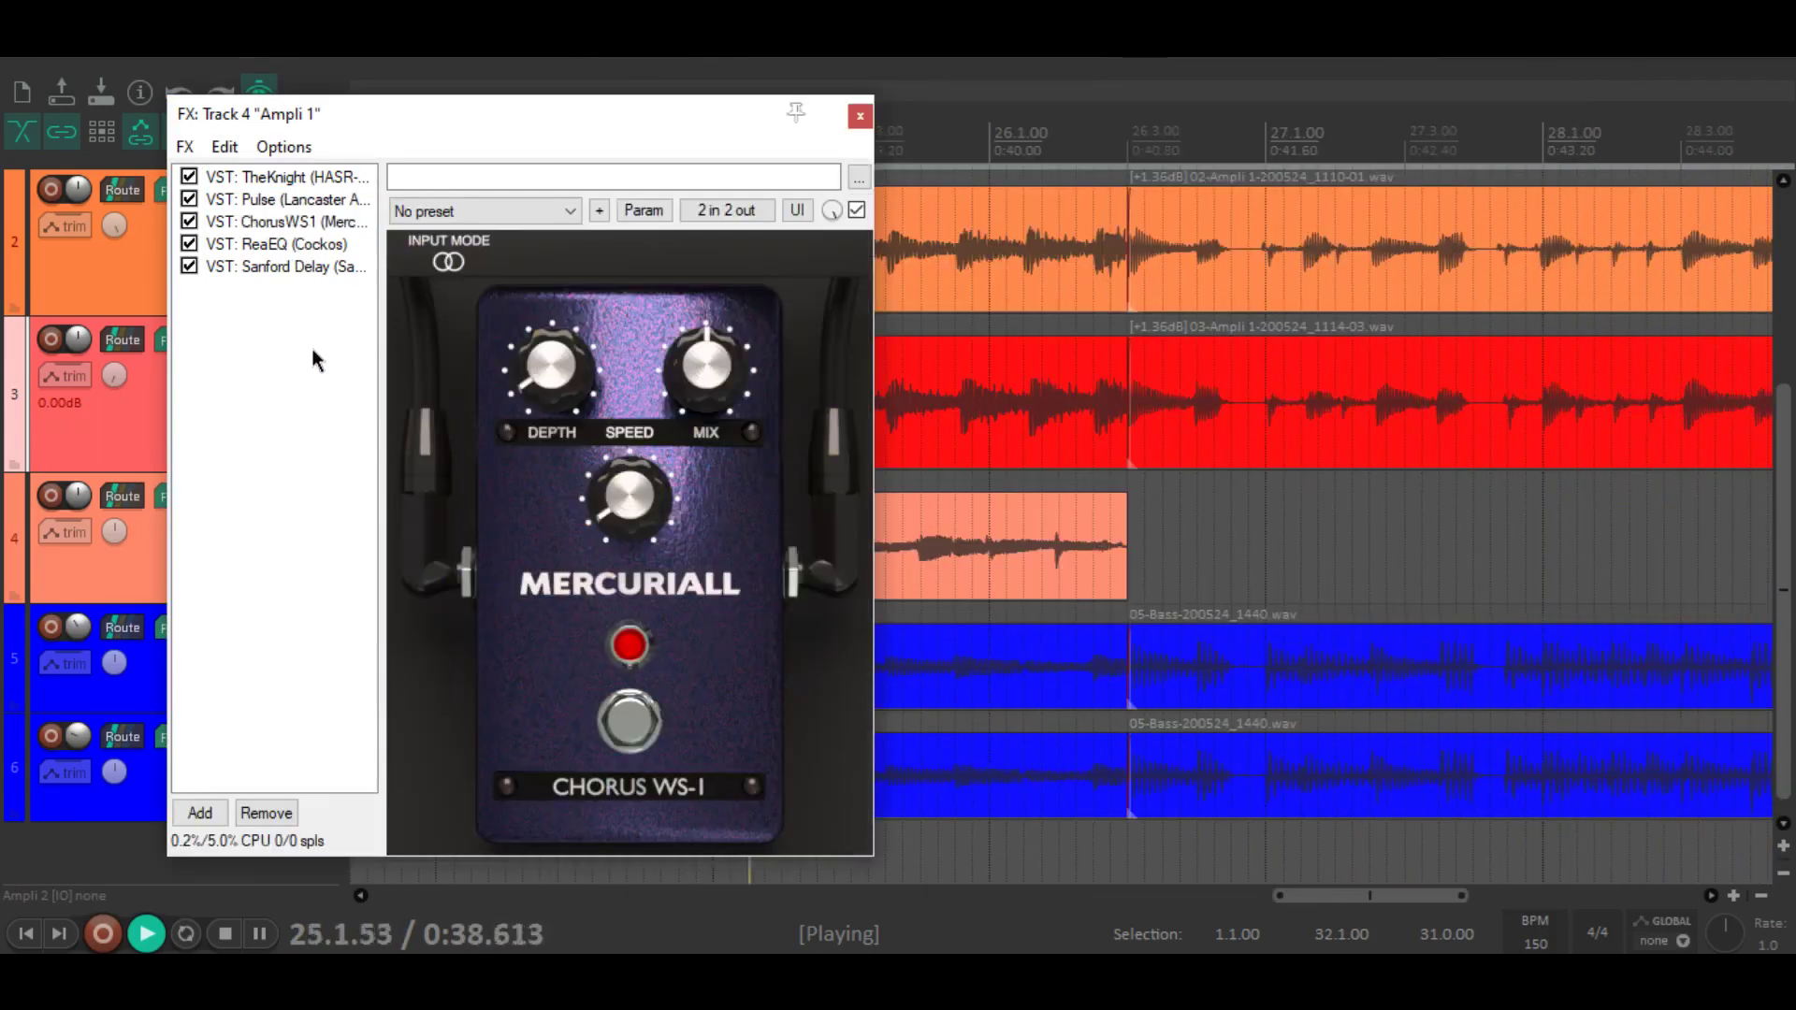
pyautogui.click(301, 243)
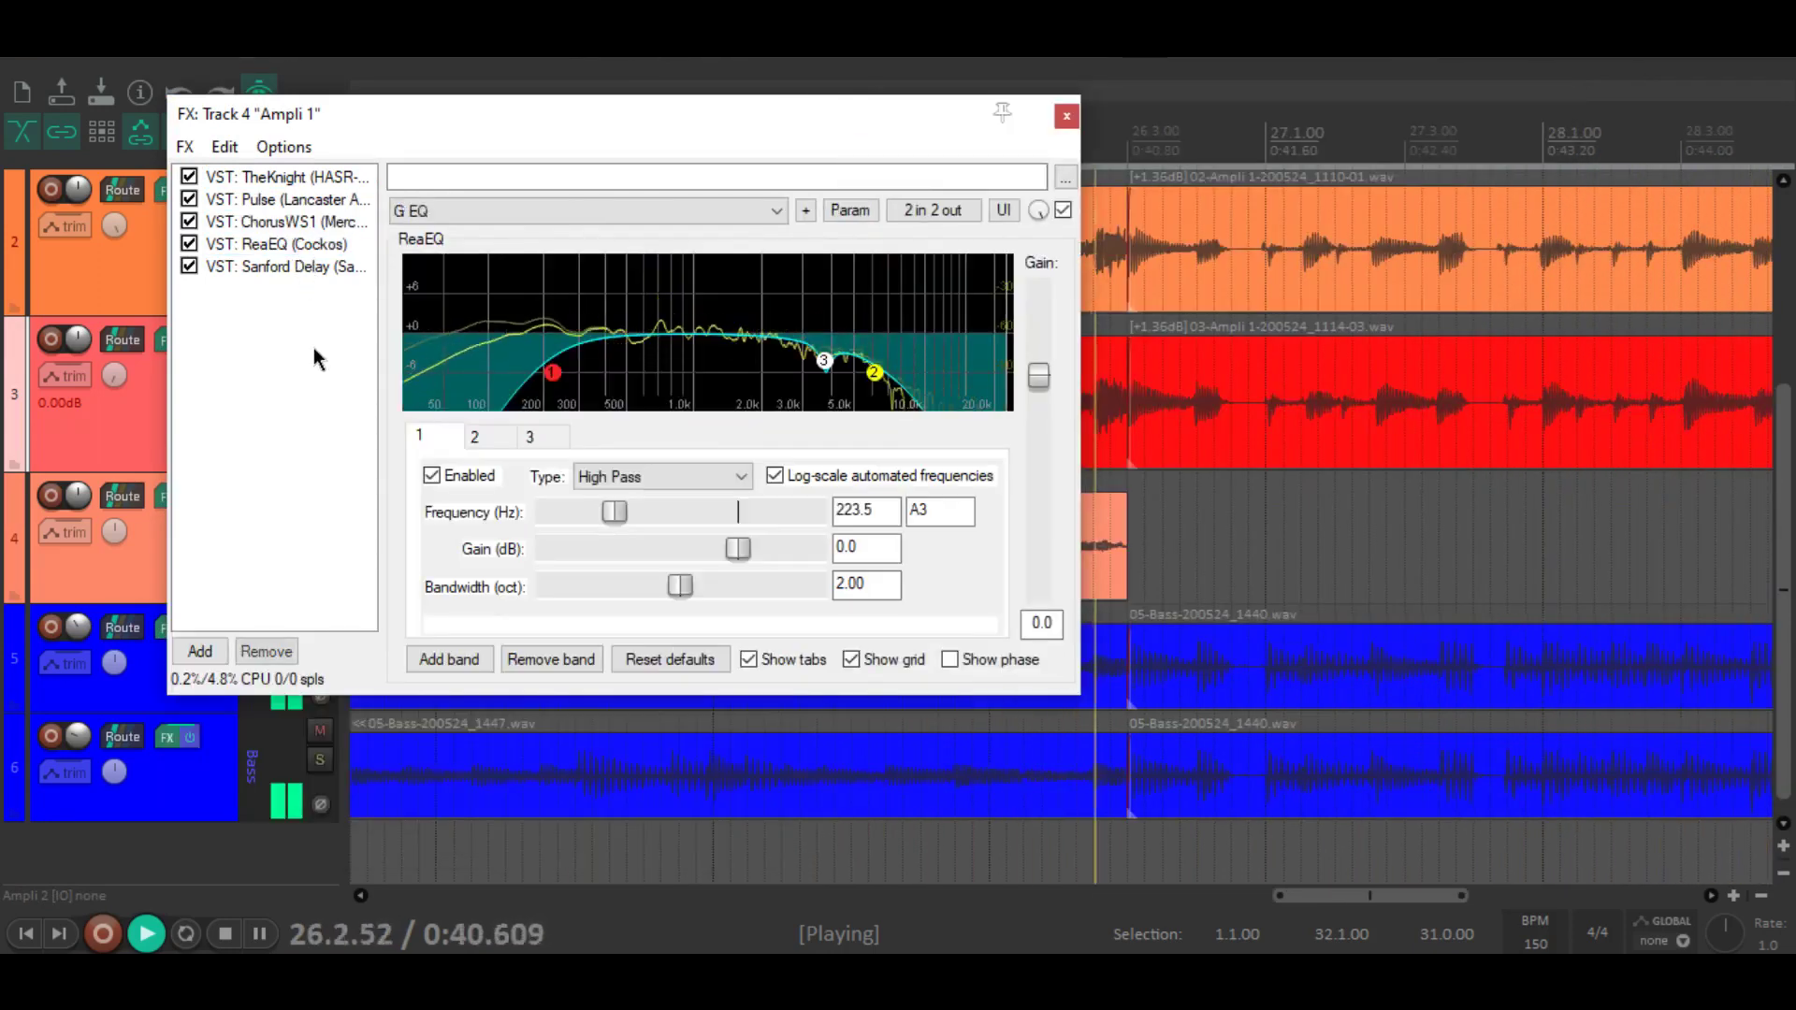
pyautogui.click(311, 267)
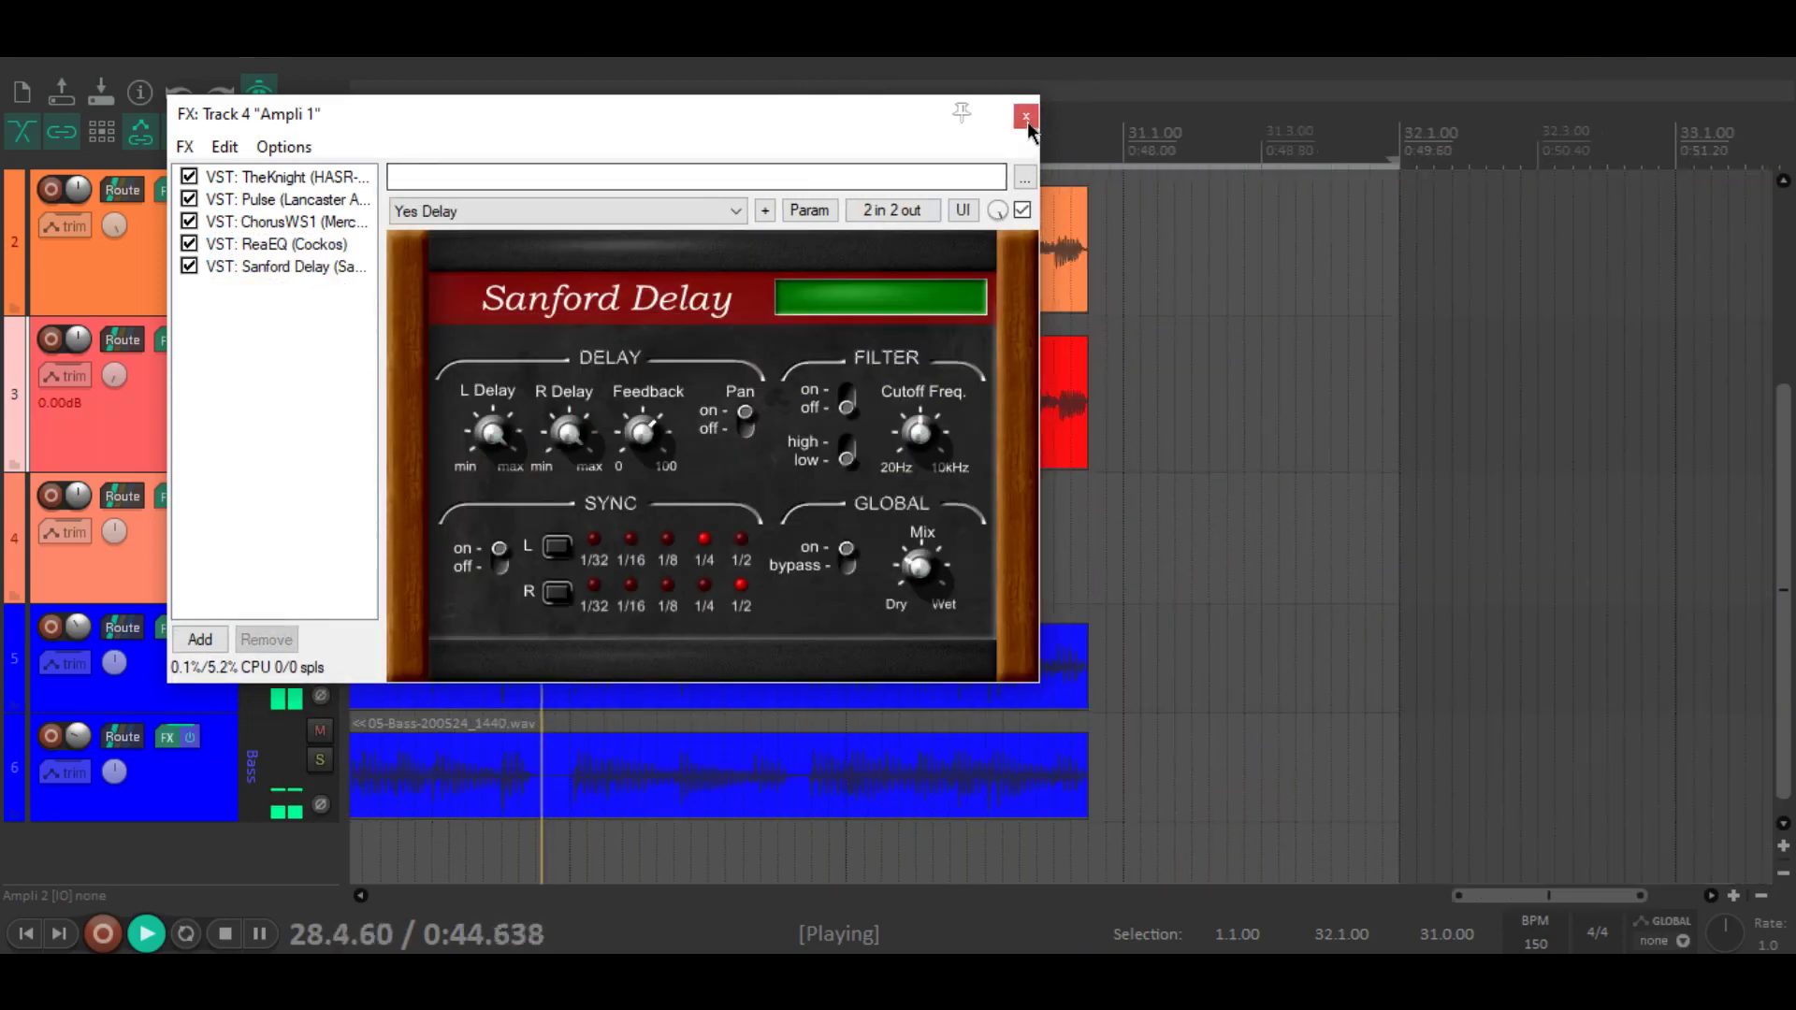
pyautogui.click(1025, 117)
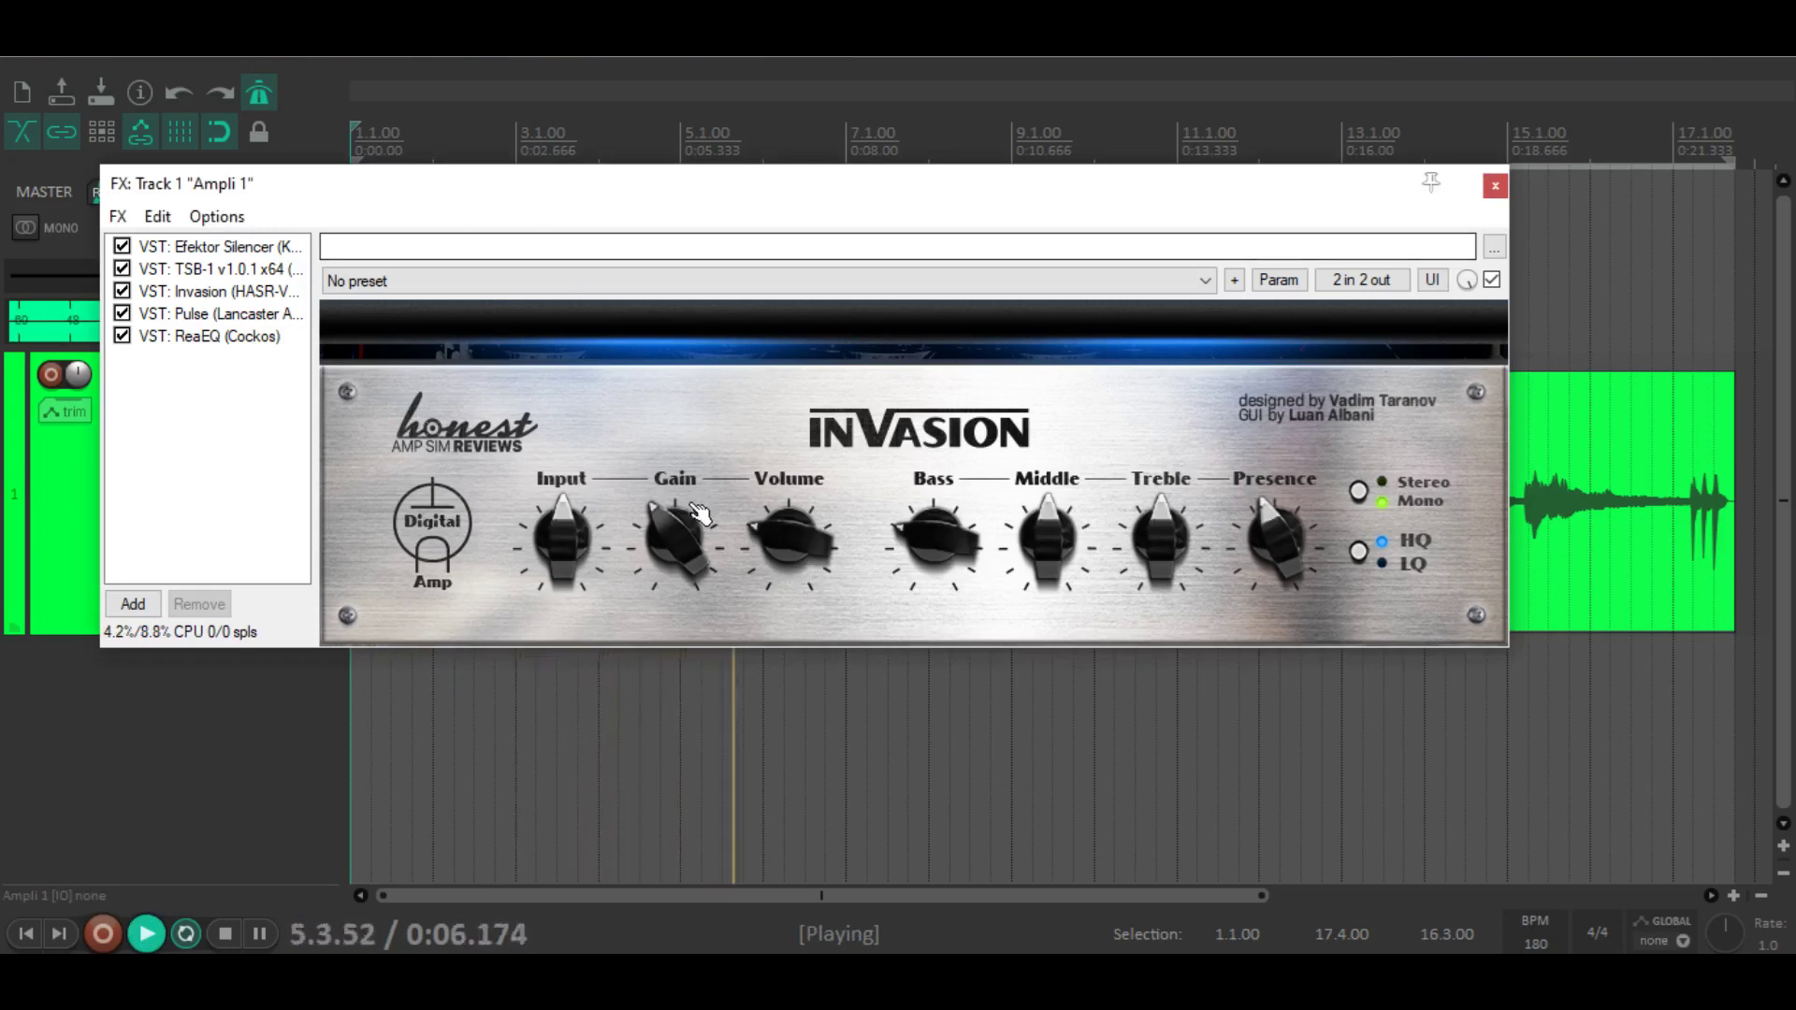
# Step: Audition a Gain adjustment on track 1's Invasion amp and stop playback
pyautogui.moveTo(689, 552)
pyautogui.mouseDown()
pyautogui.moveTo(675, 447)
pyautogui.moveTo(684, 539)
pyautogui.mouseUp()
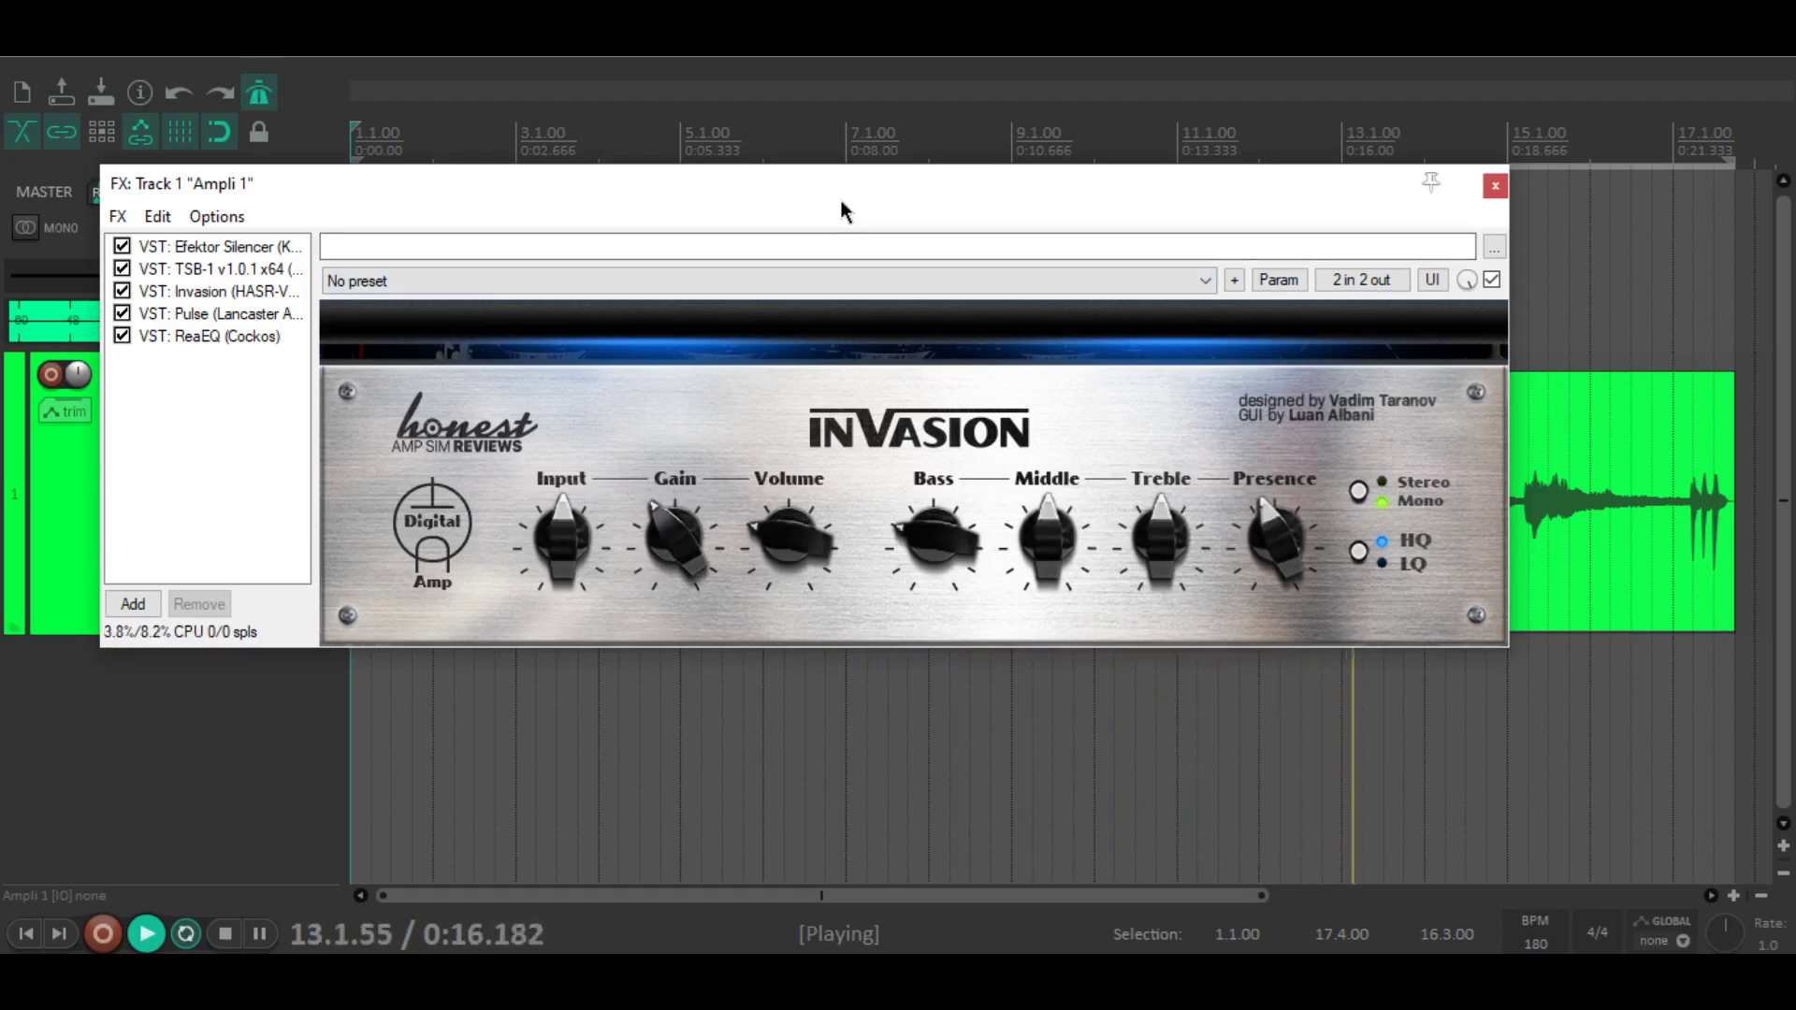
pyautogui.press('space')
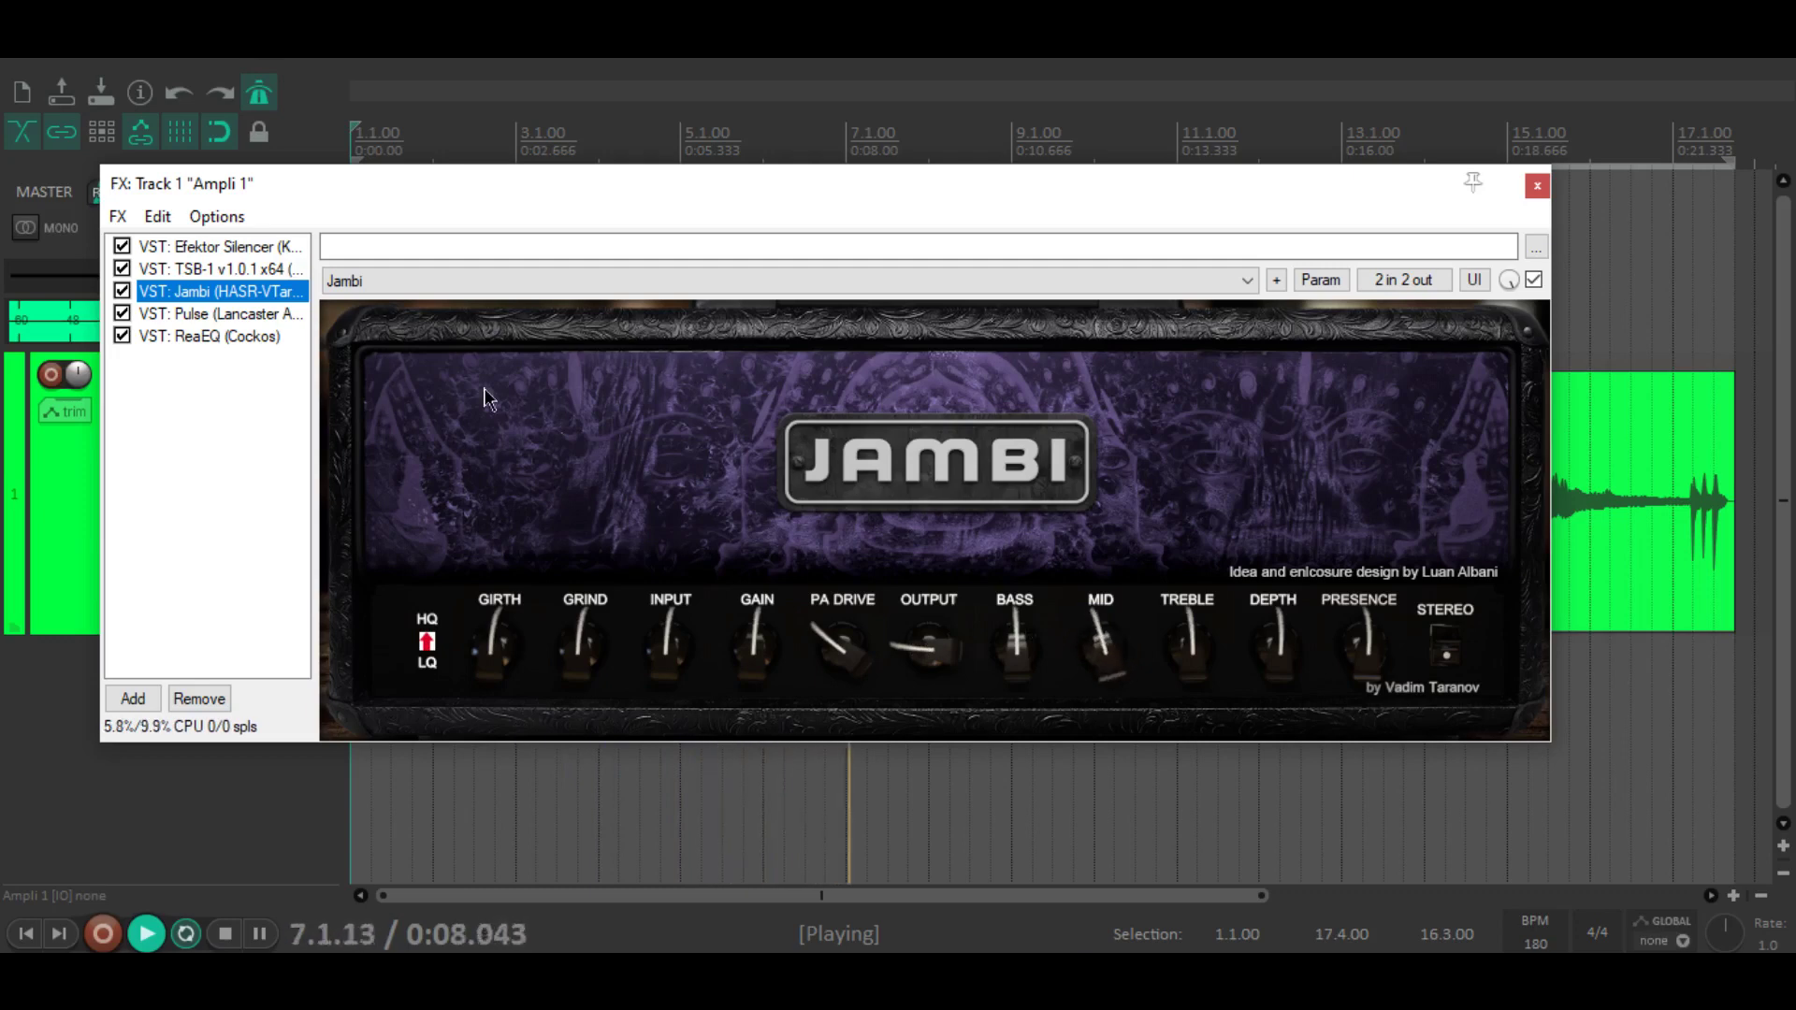
# Step: Bypass TSB-1 and adjust Jambi's tone: Bass and Grind slightly below noon, Girth to about two o'clock, and try different Mid settings
pyautogui.click(121, 269)
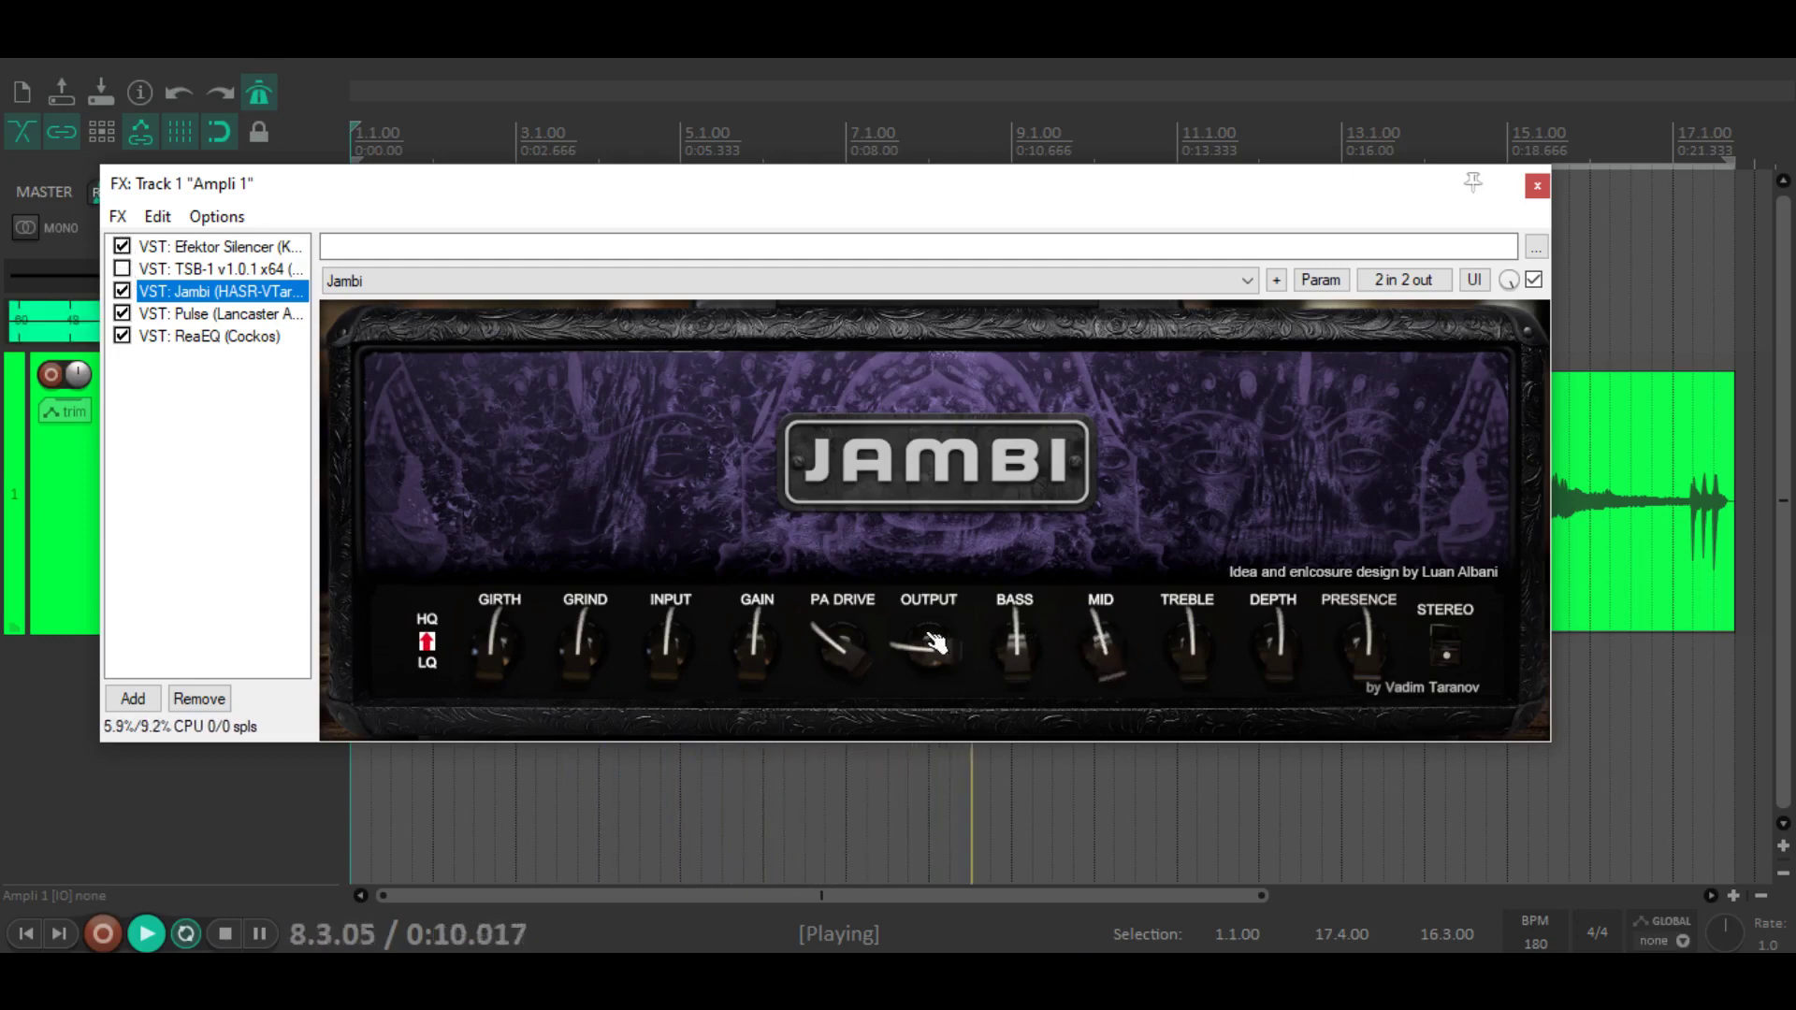
pyautogui.moveTo(1016, 644); pyautogui.dragTo(1015, 692)
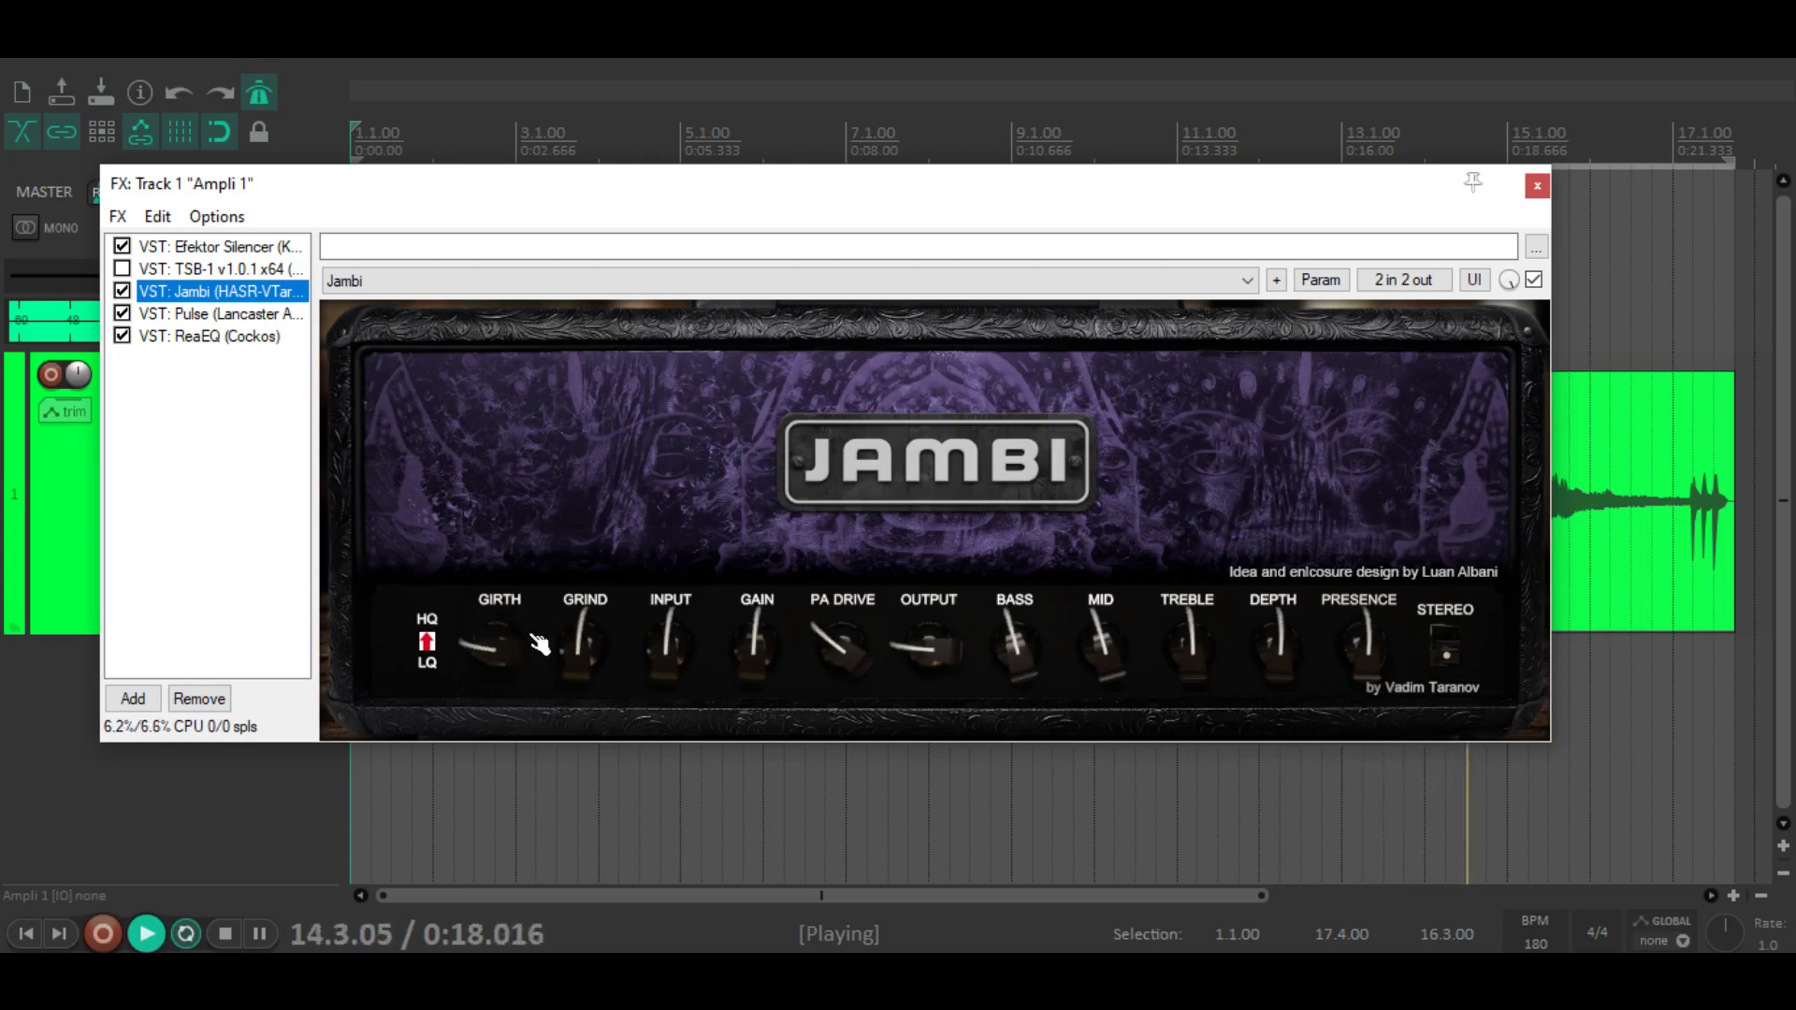
pyautogui.moveTo(594, 641); pyautogui.dragTo(594, 609)
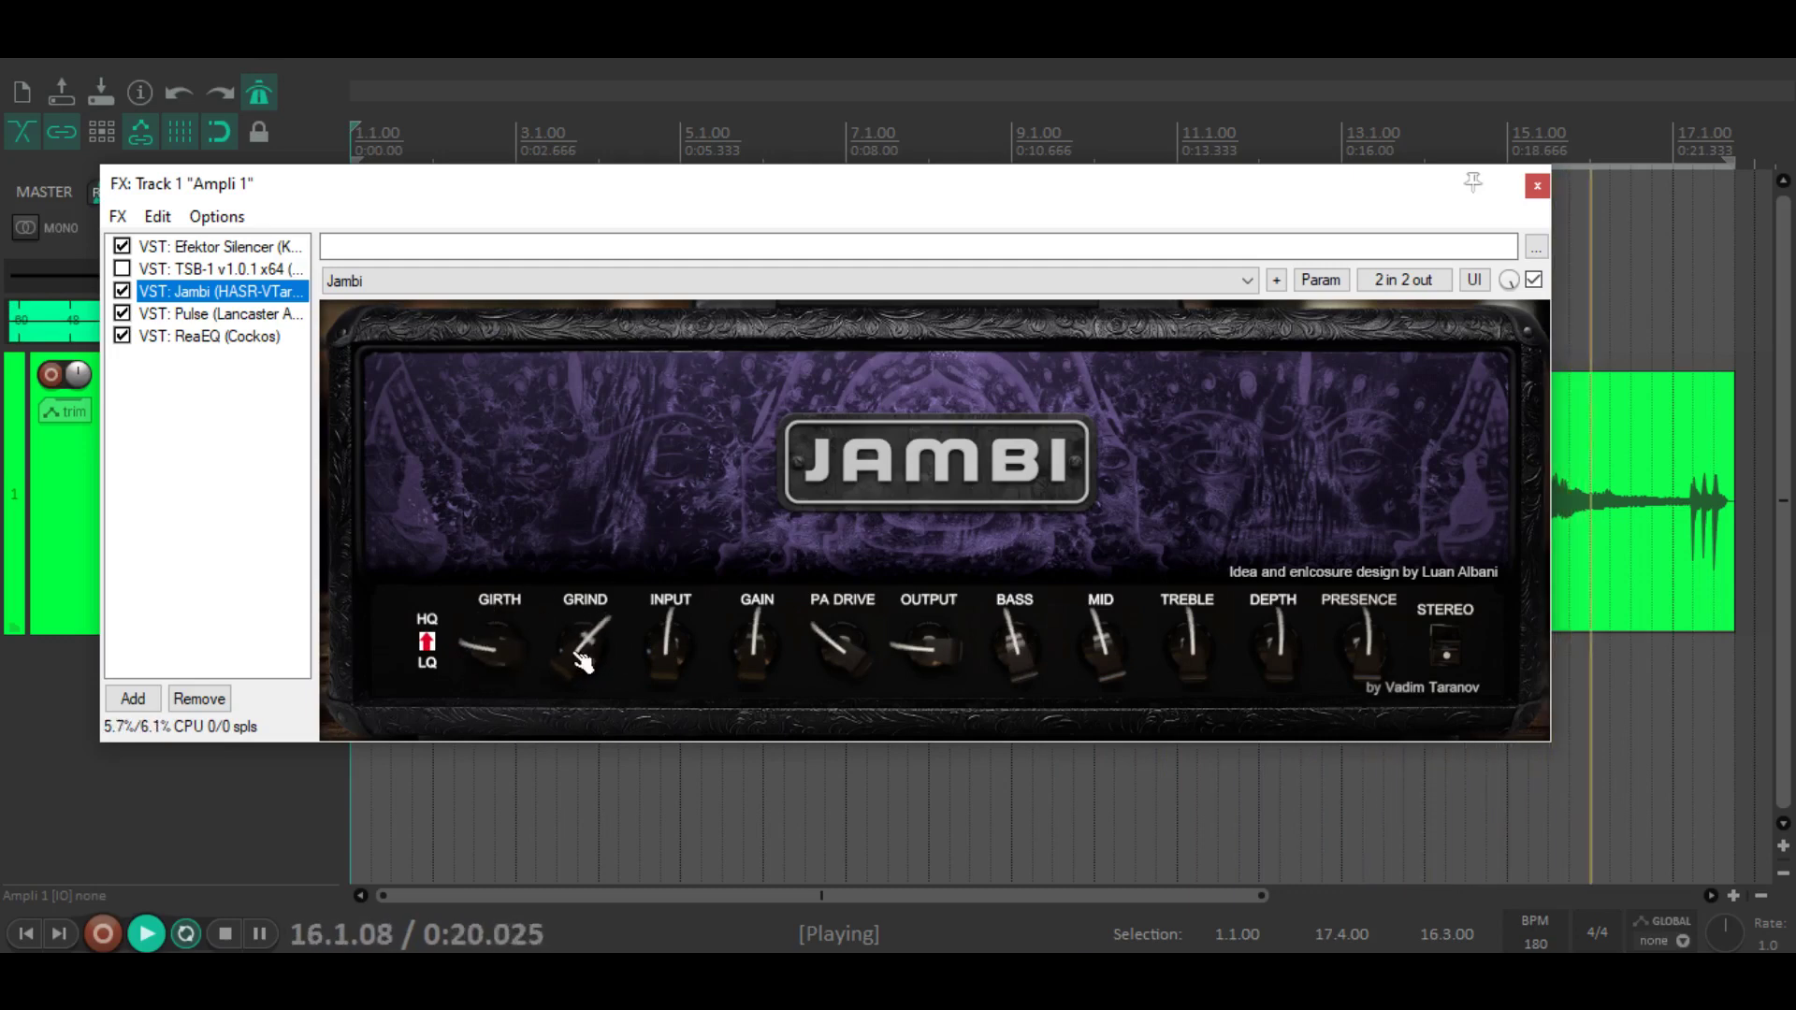
pyautogui.moveTo(505, 645); pyautogui.dragTo(599, 667)
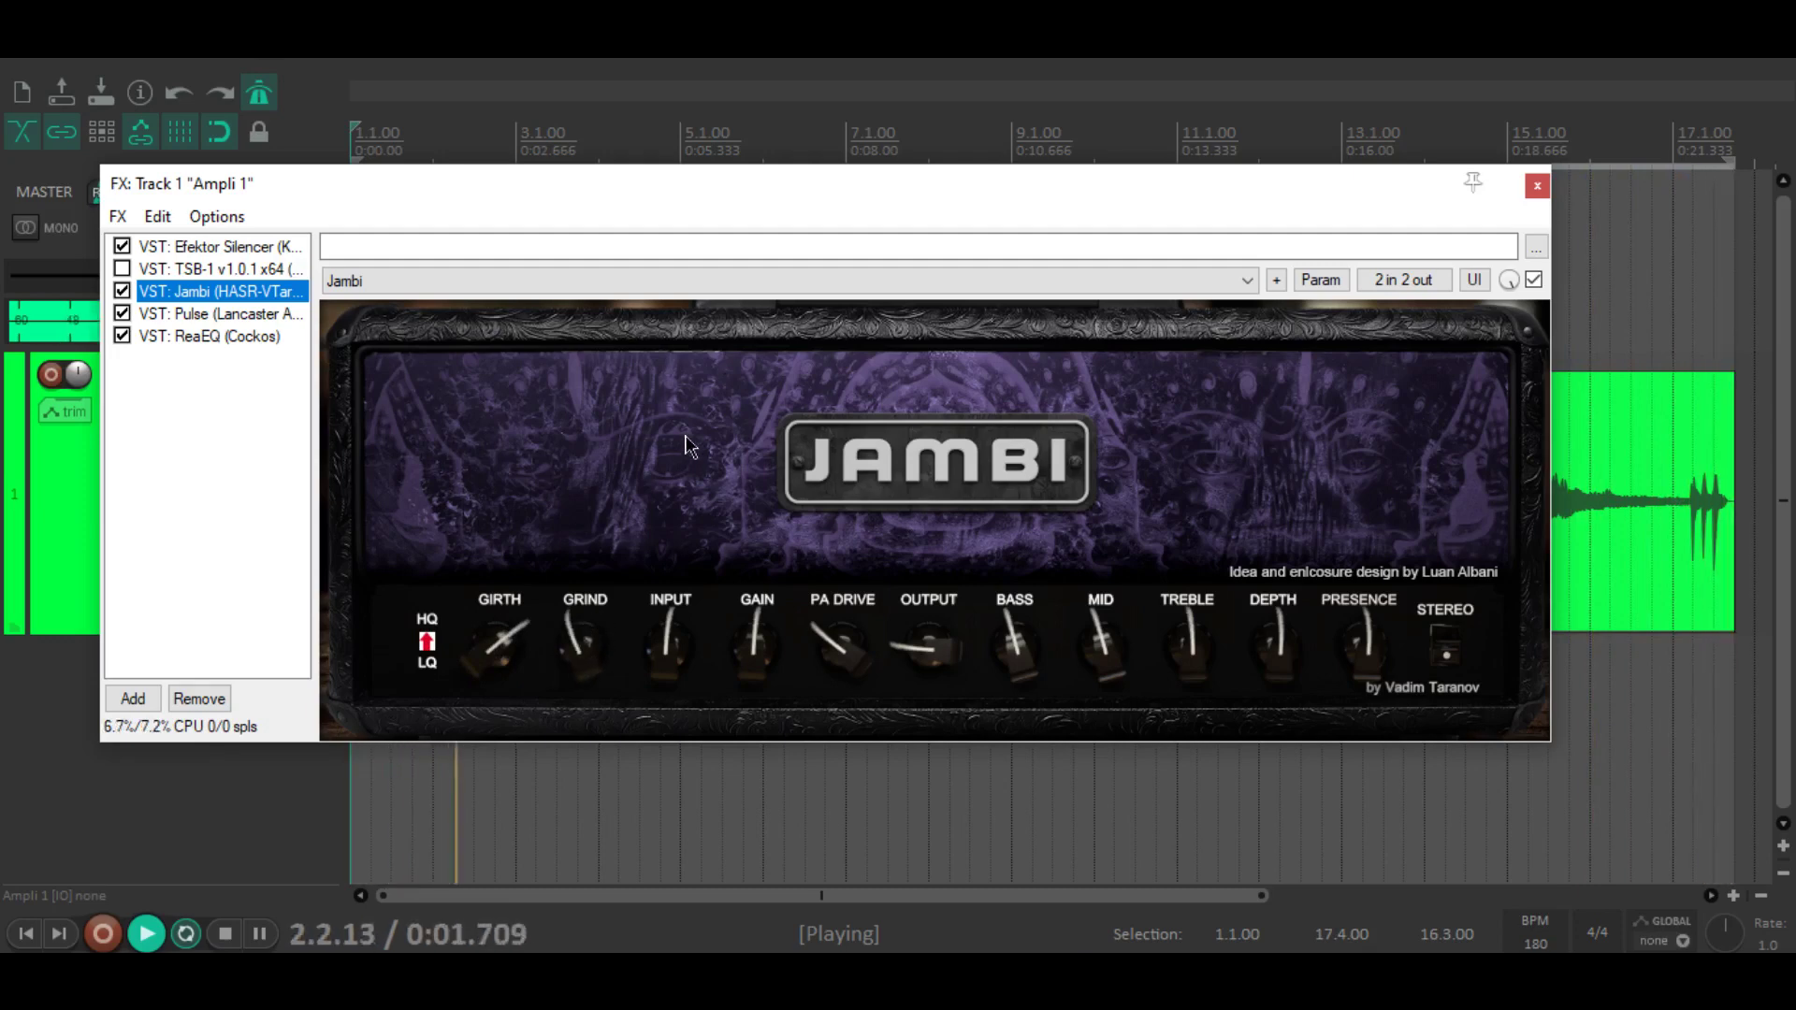
pyautogui.moveTo(1139, 668); pyautogui.dragTo(1104, 716)
pyautogui.moveTo(1104, 647); pyautogui.dragTo(1104, 613)
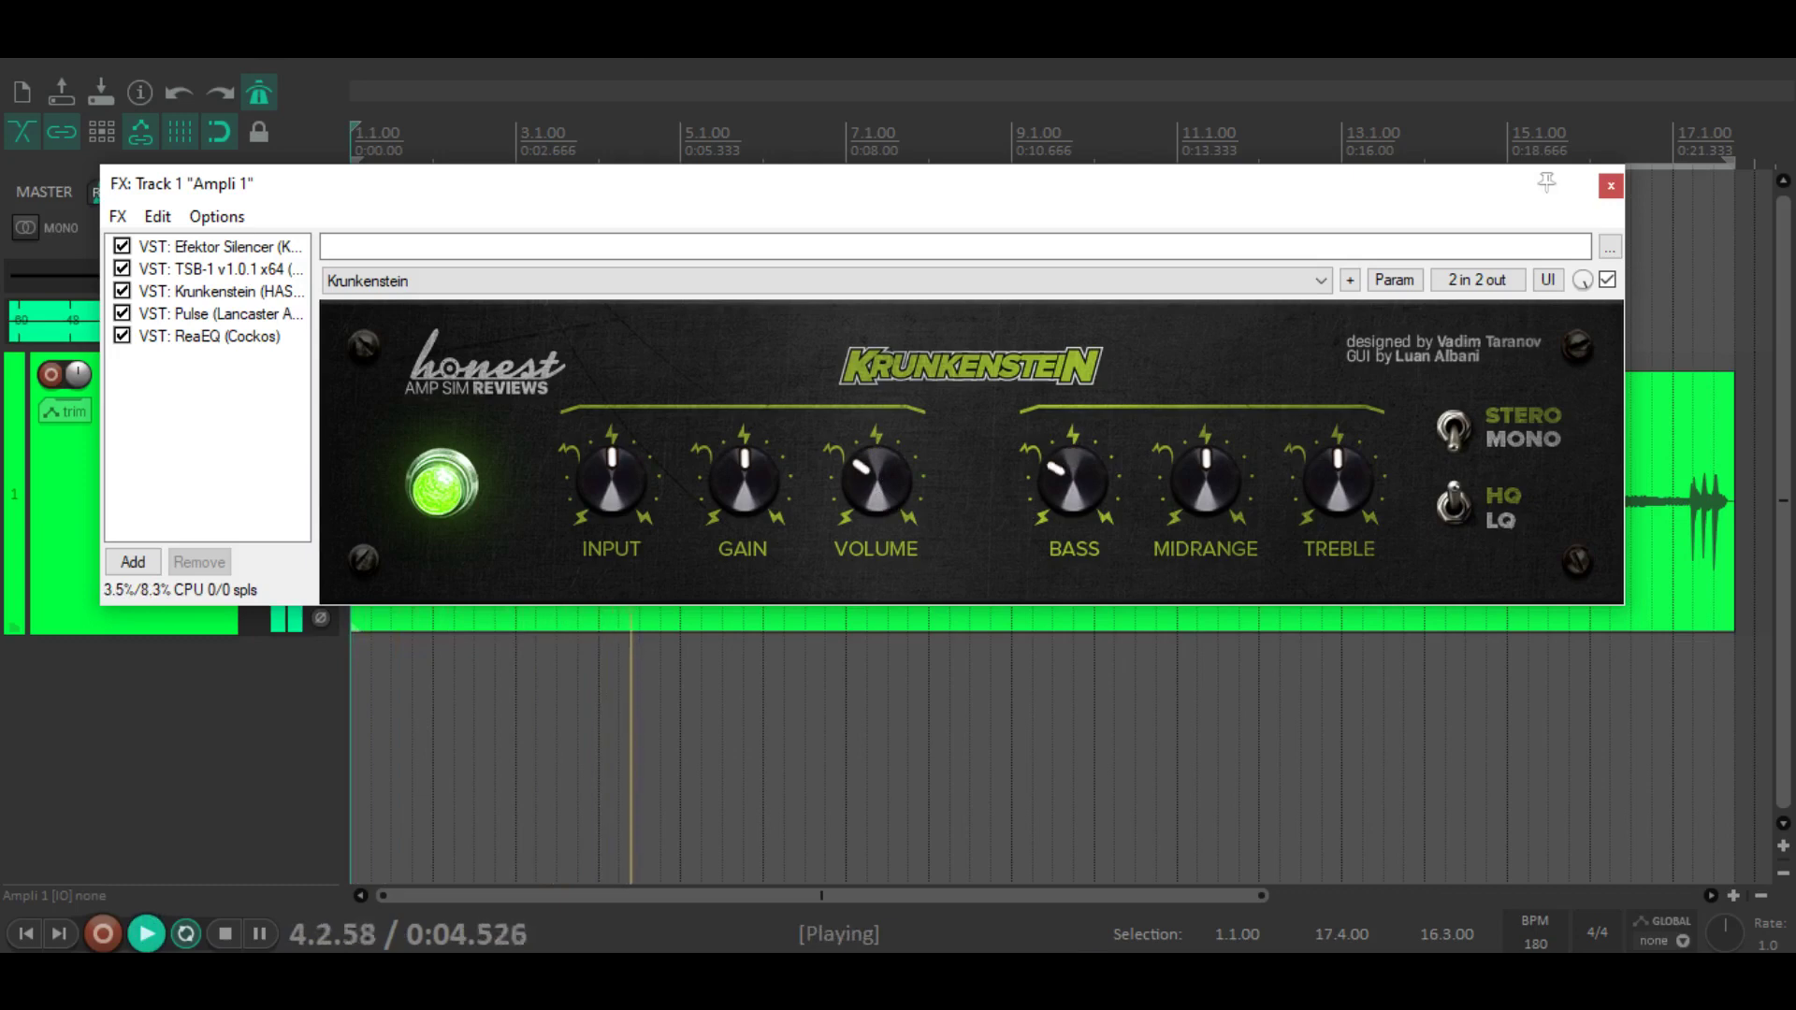
# Step: Adjust Krunkenstein's Bass to just below noon, try a lower Midrange before resetting it to noon, and raise the Gain
pyautogui.moveTo(1094, 452); pyautogui.dragTo(1094, 514)
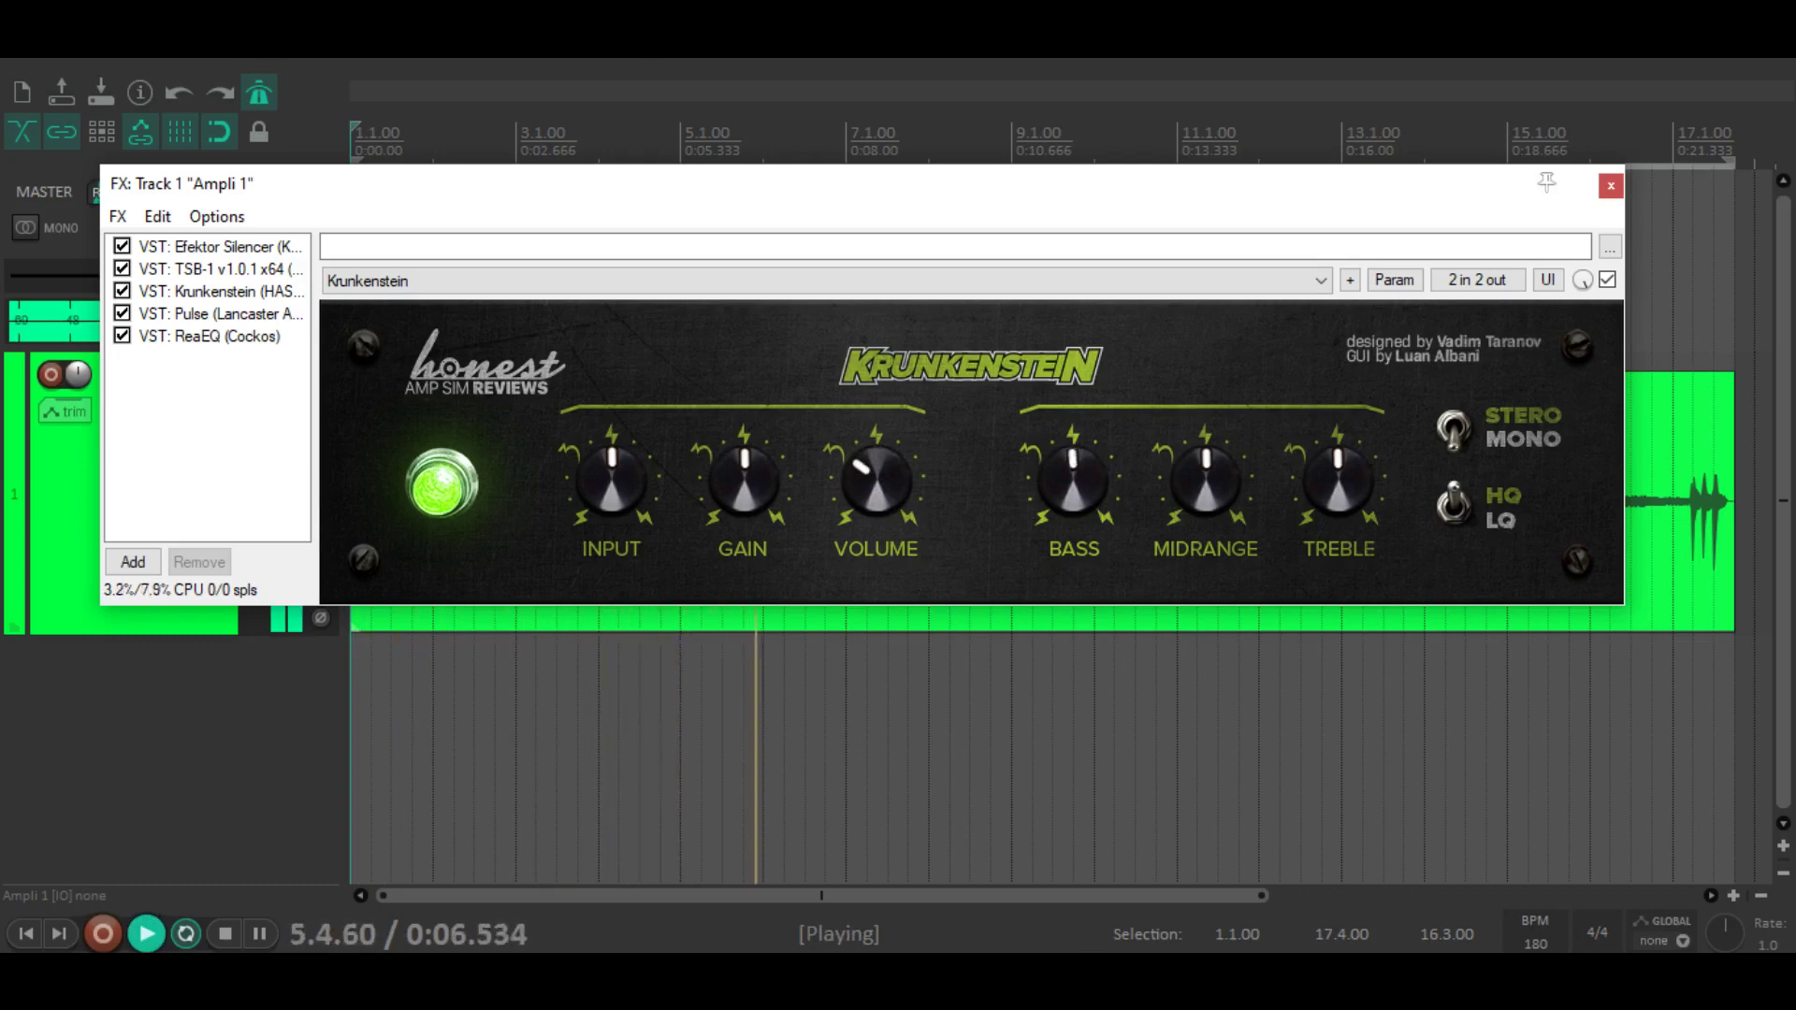
pyautogui.moveTo(1208, 499); pyautogui.dragTo(1208, 545)
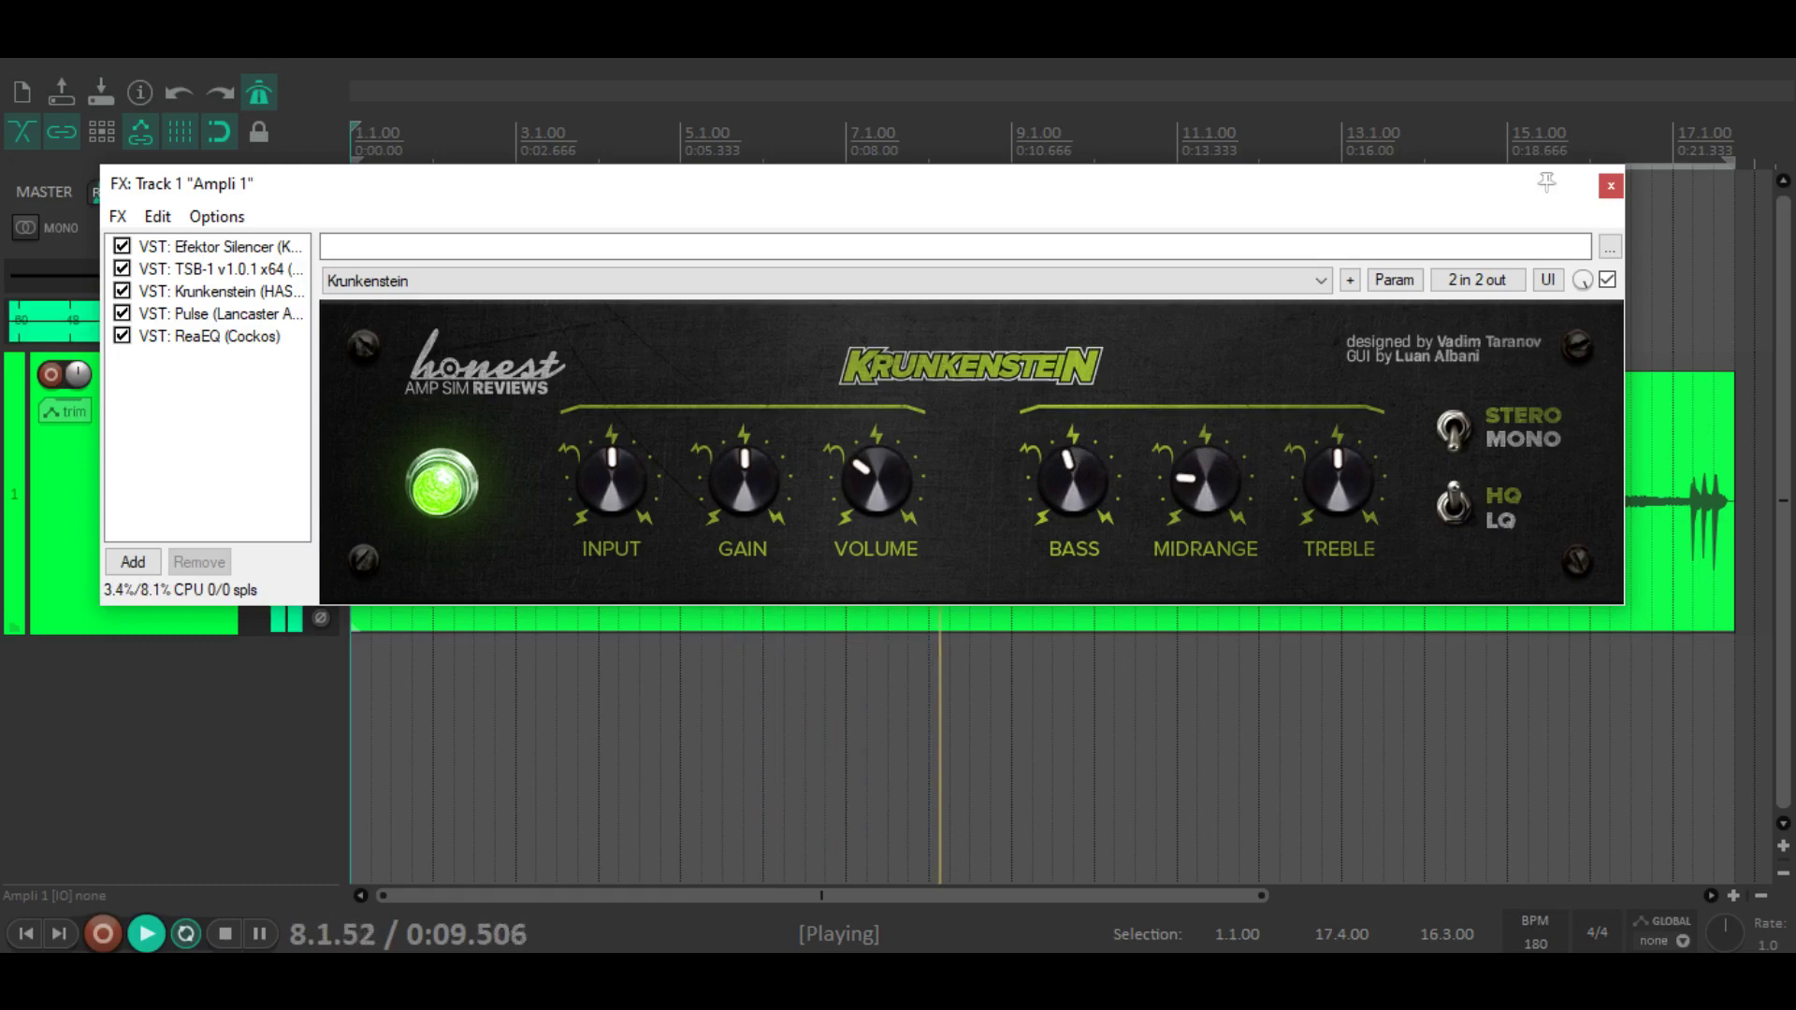
pyautogui.doubleClick(1213, 494)
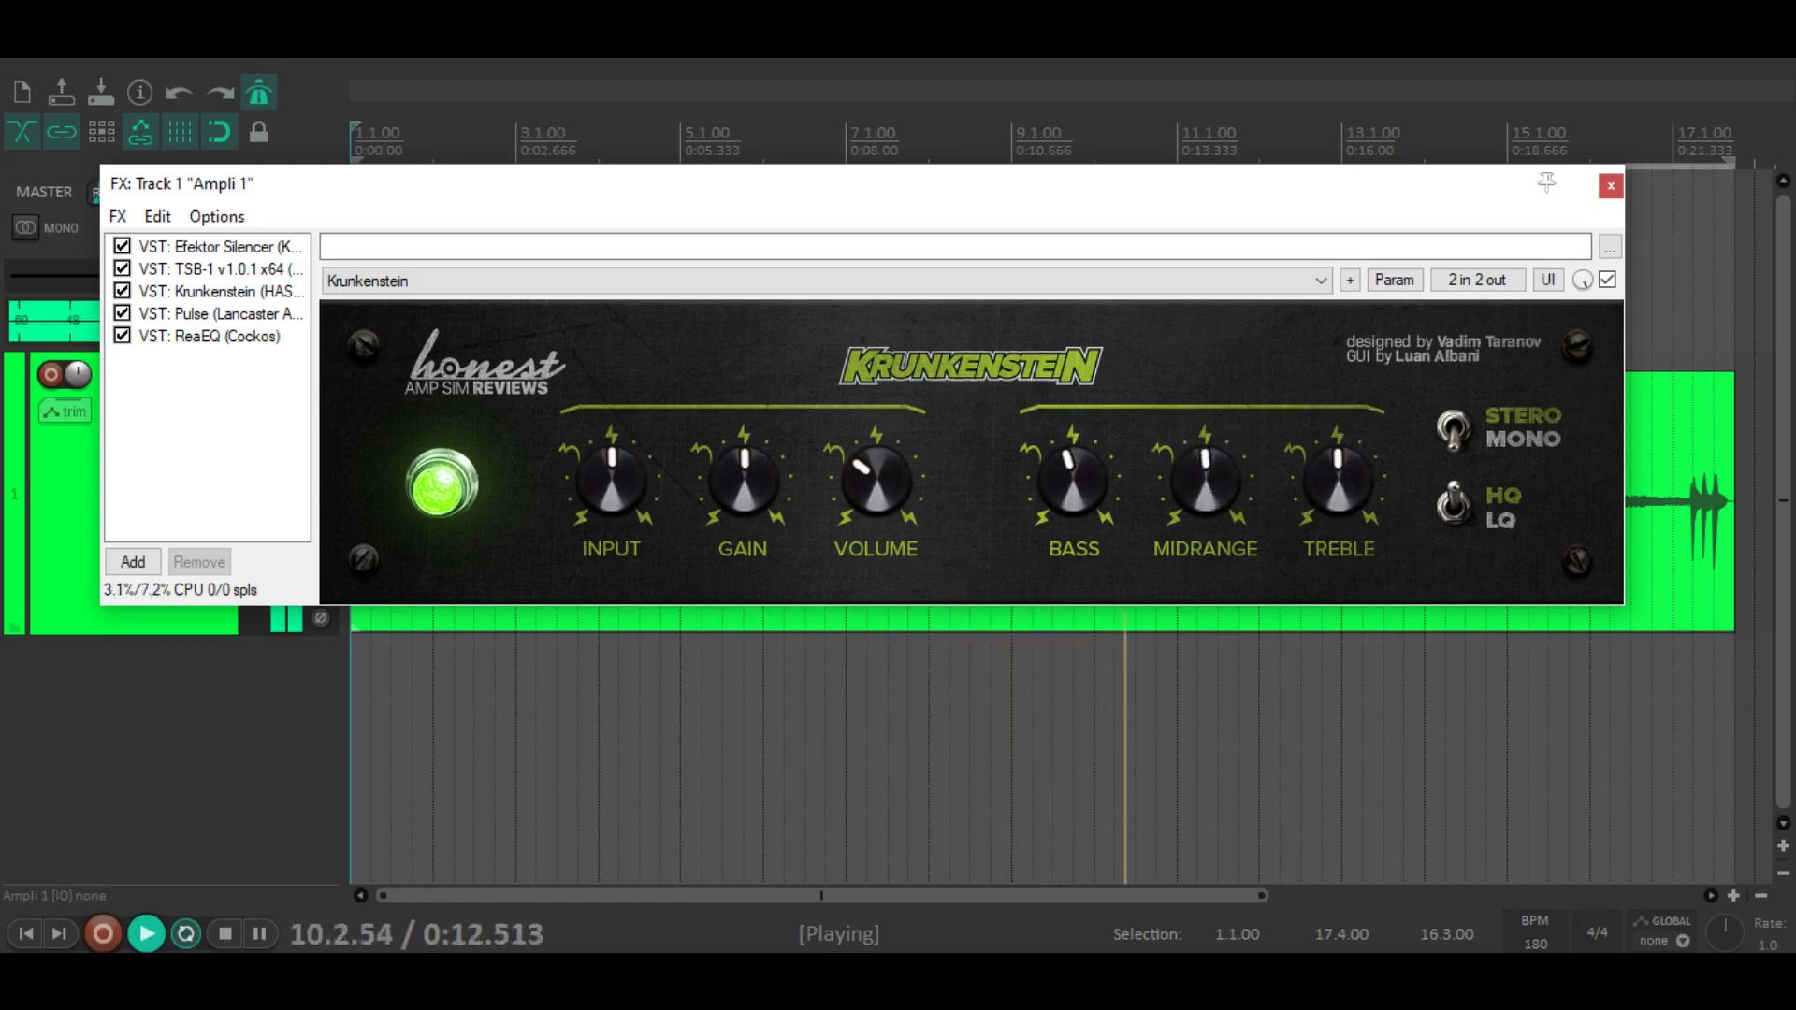
pyautogui.moveTo(745, 501); pyautogui.dragTo(746, 459)
pyautogui.press('space')
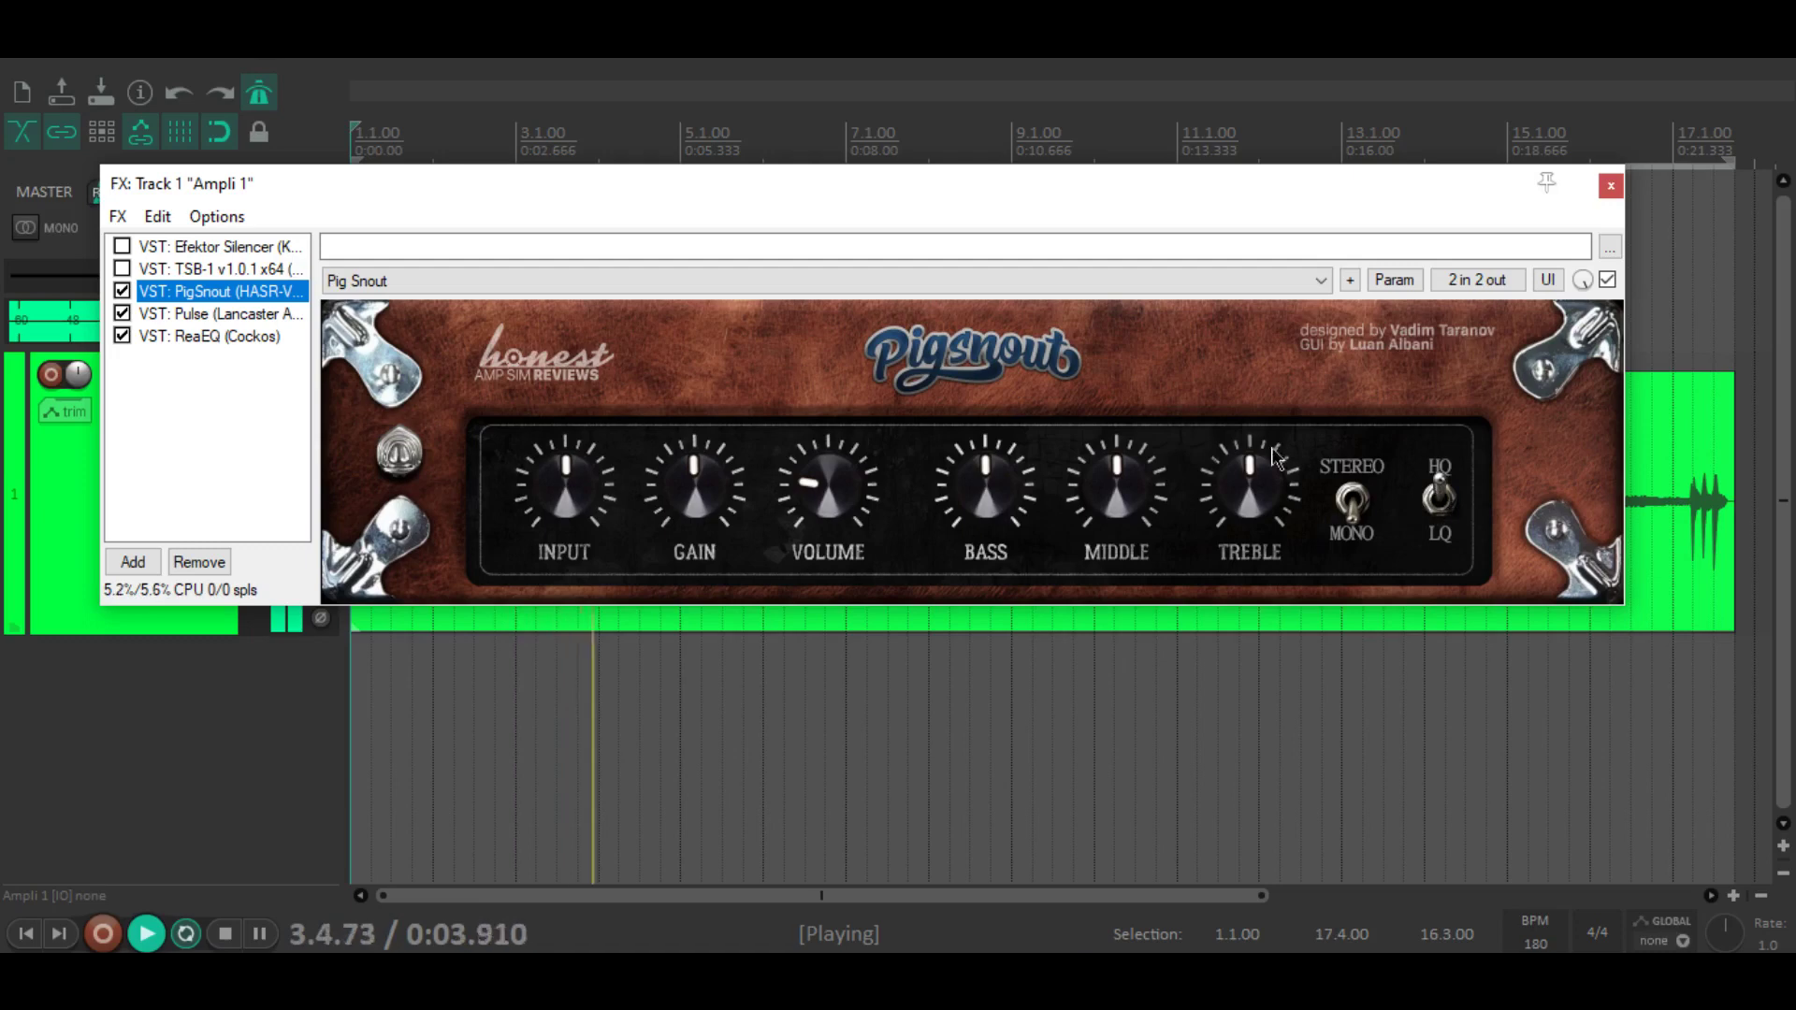
# Step: Enable the TSB-1 and Efektor Silencer pedals while auditioning Pigsnout's Middle at low and high settings
pyautogui.click(122, 269)
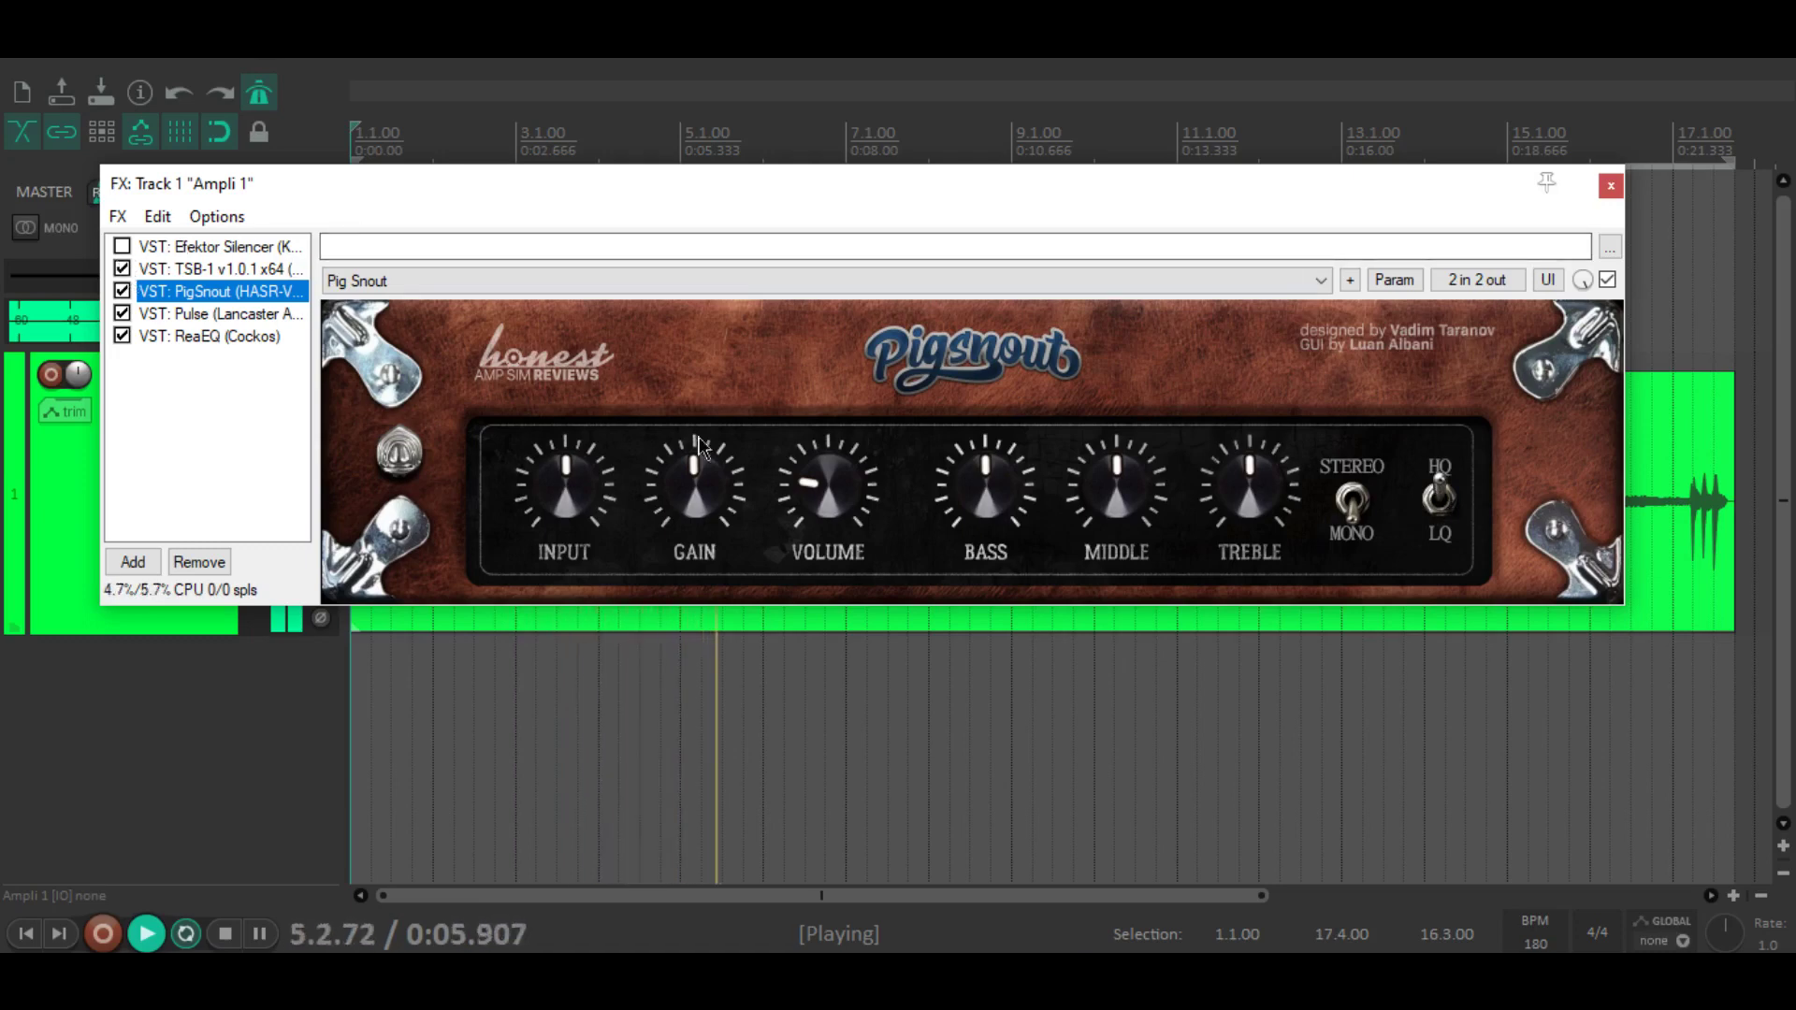
pyautogui.moveTo(1119, 498); pyautogui.dragTo(1117, 515)
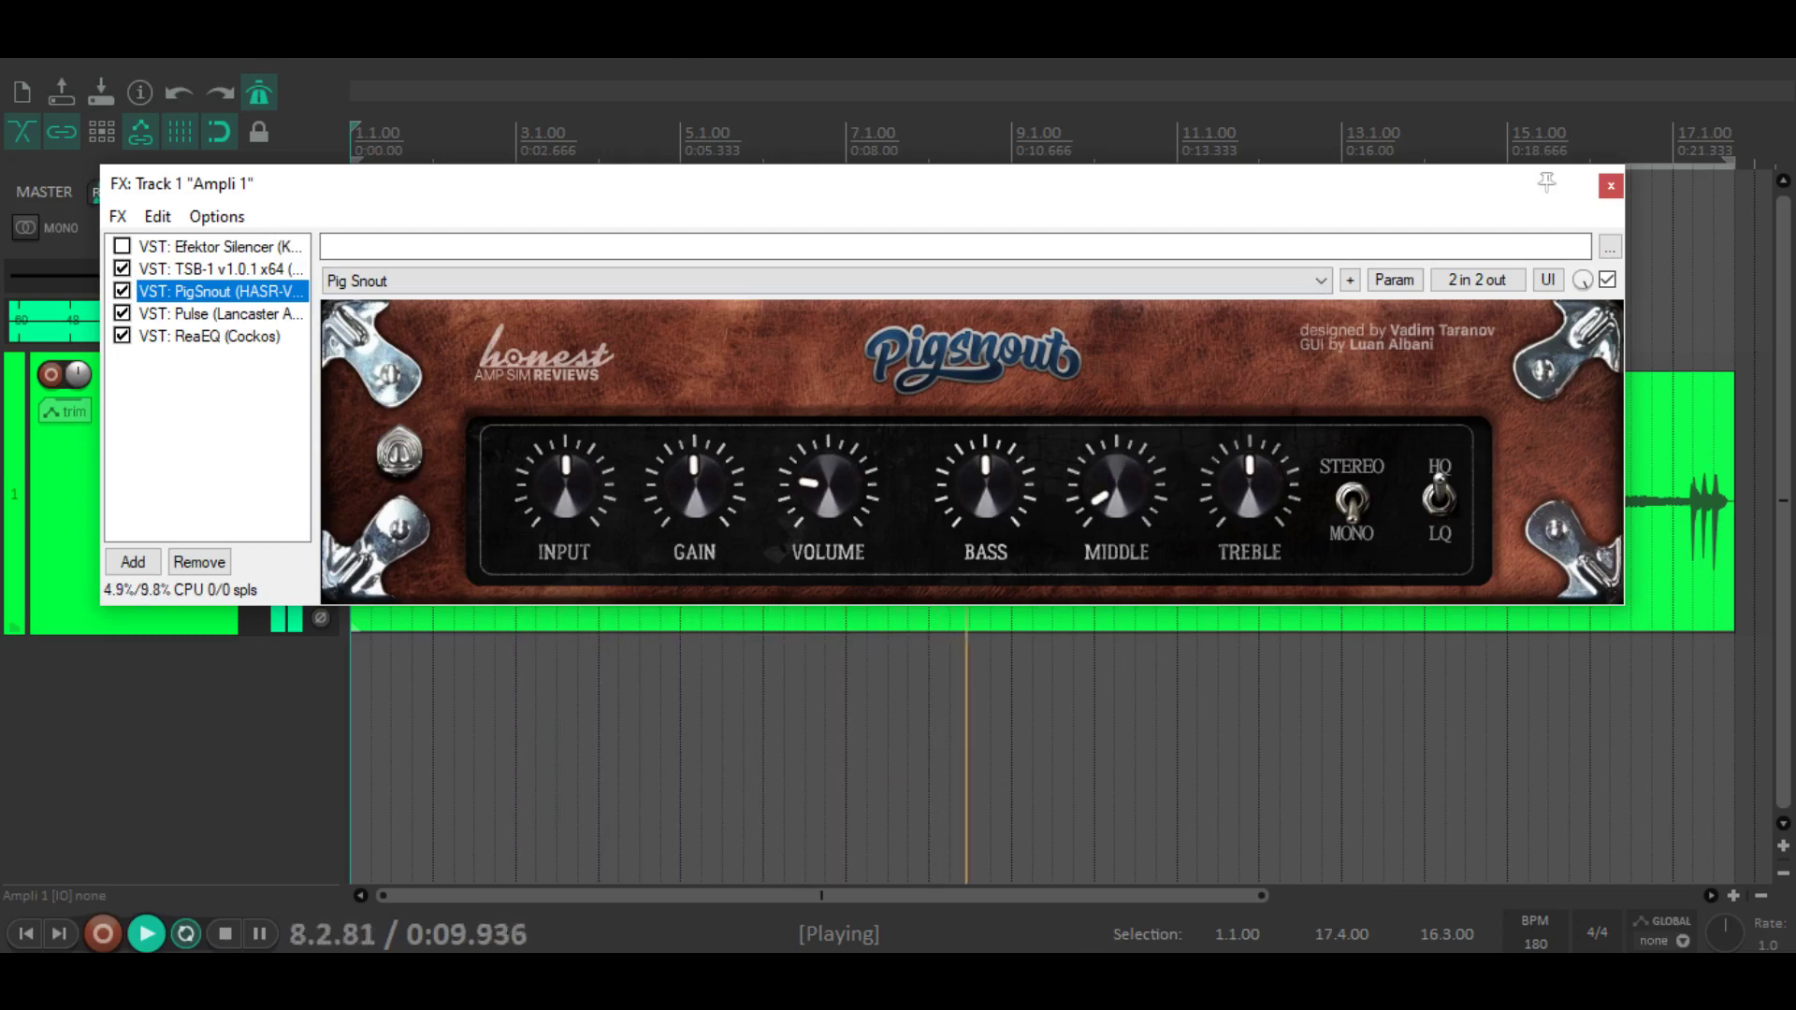
pyautogui.moveTo(1127, 512); pyautogui.dragTo(1134, 481)
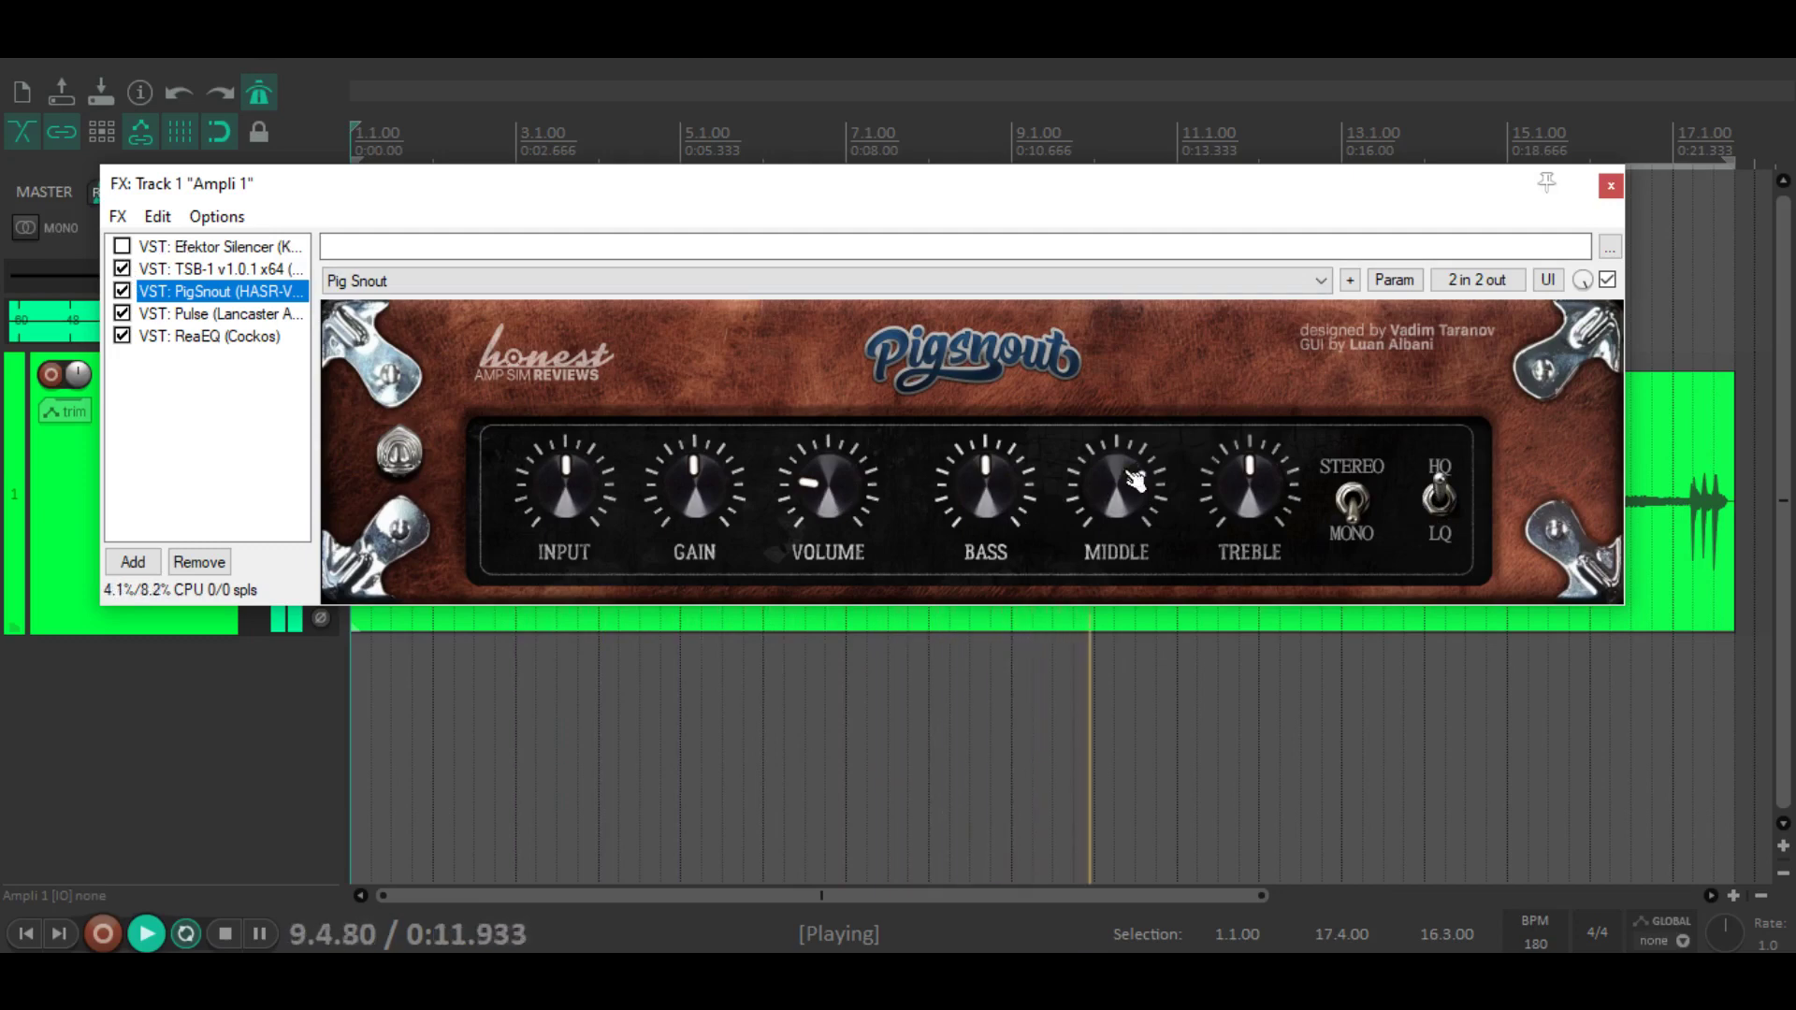
pyautogui.click(123, 247)
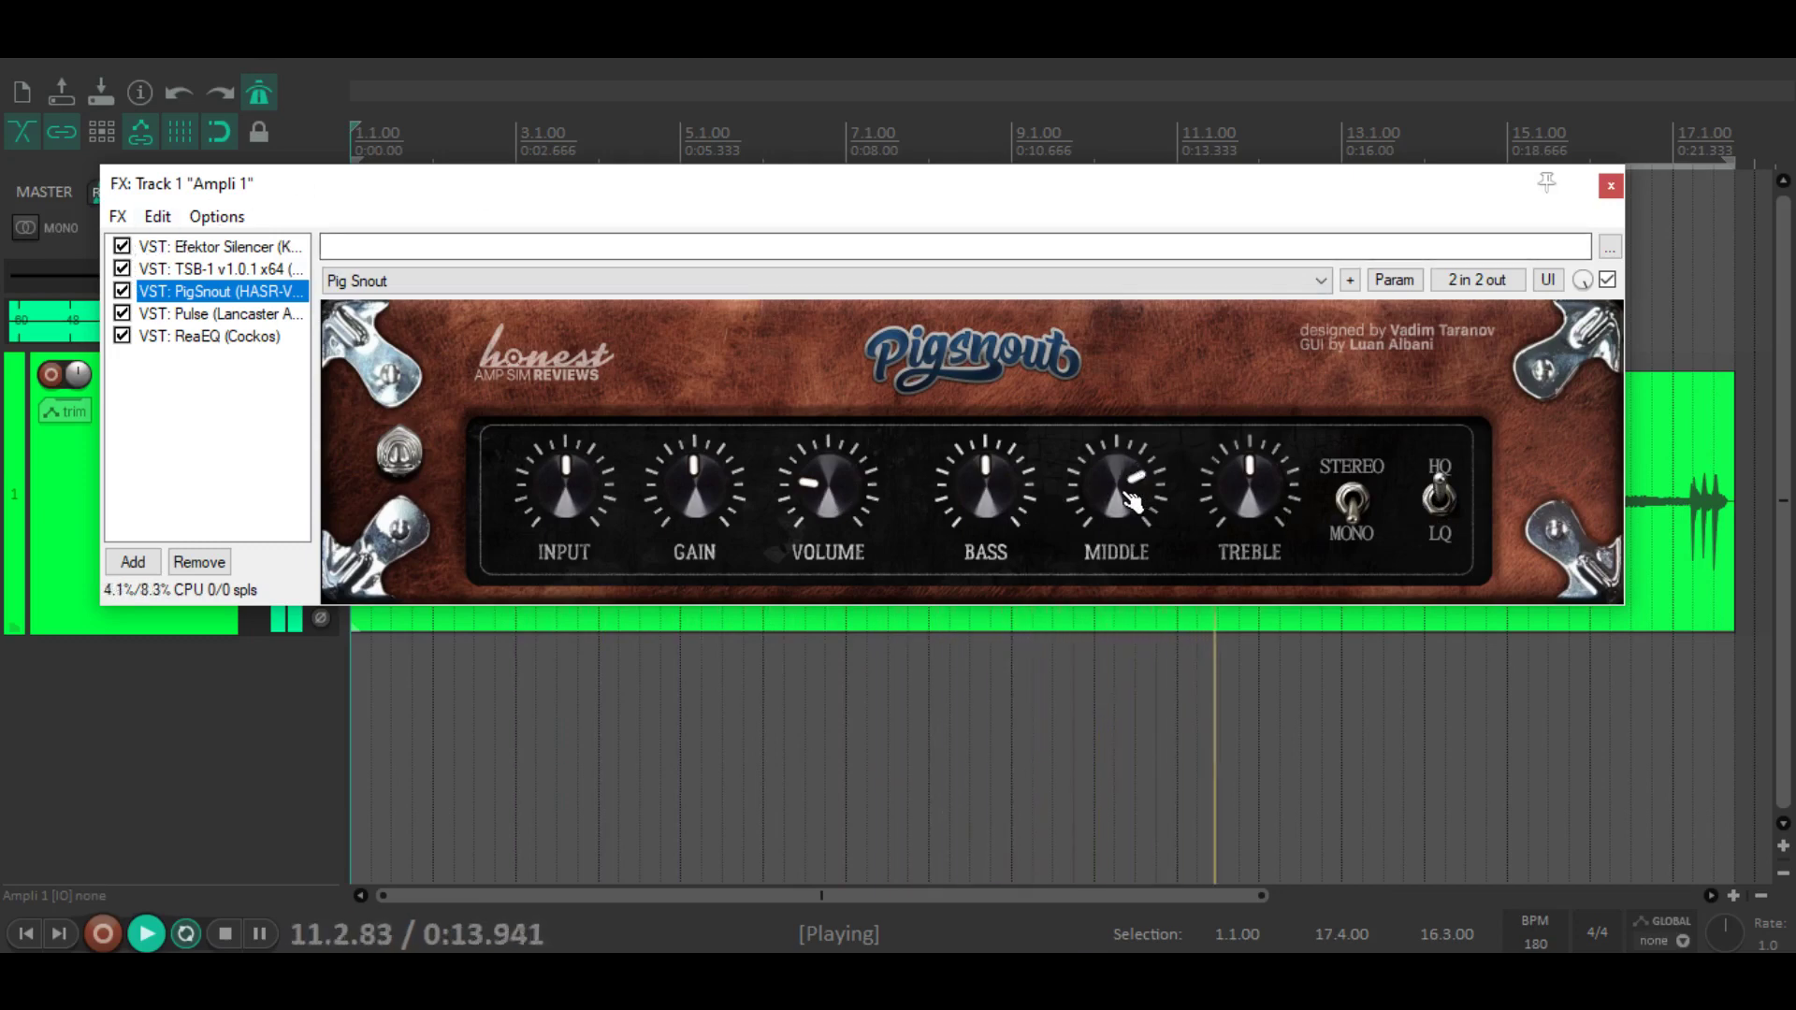
# Step: Restart playback and set Pigsnout's Middle to about half past ten after trying a lower position
pyautogui.moveTo(1126, 459); pyautogui.dragTo(1122, 487)
pyautogui.press('space')
pyautogui.press('space')
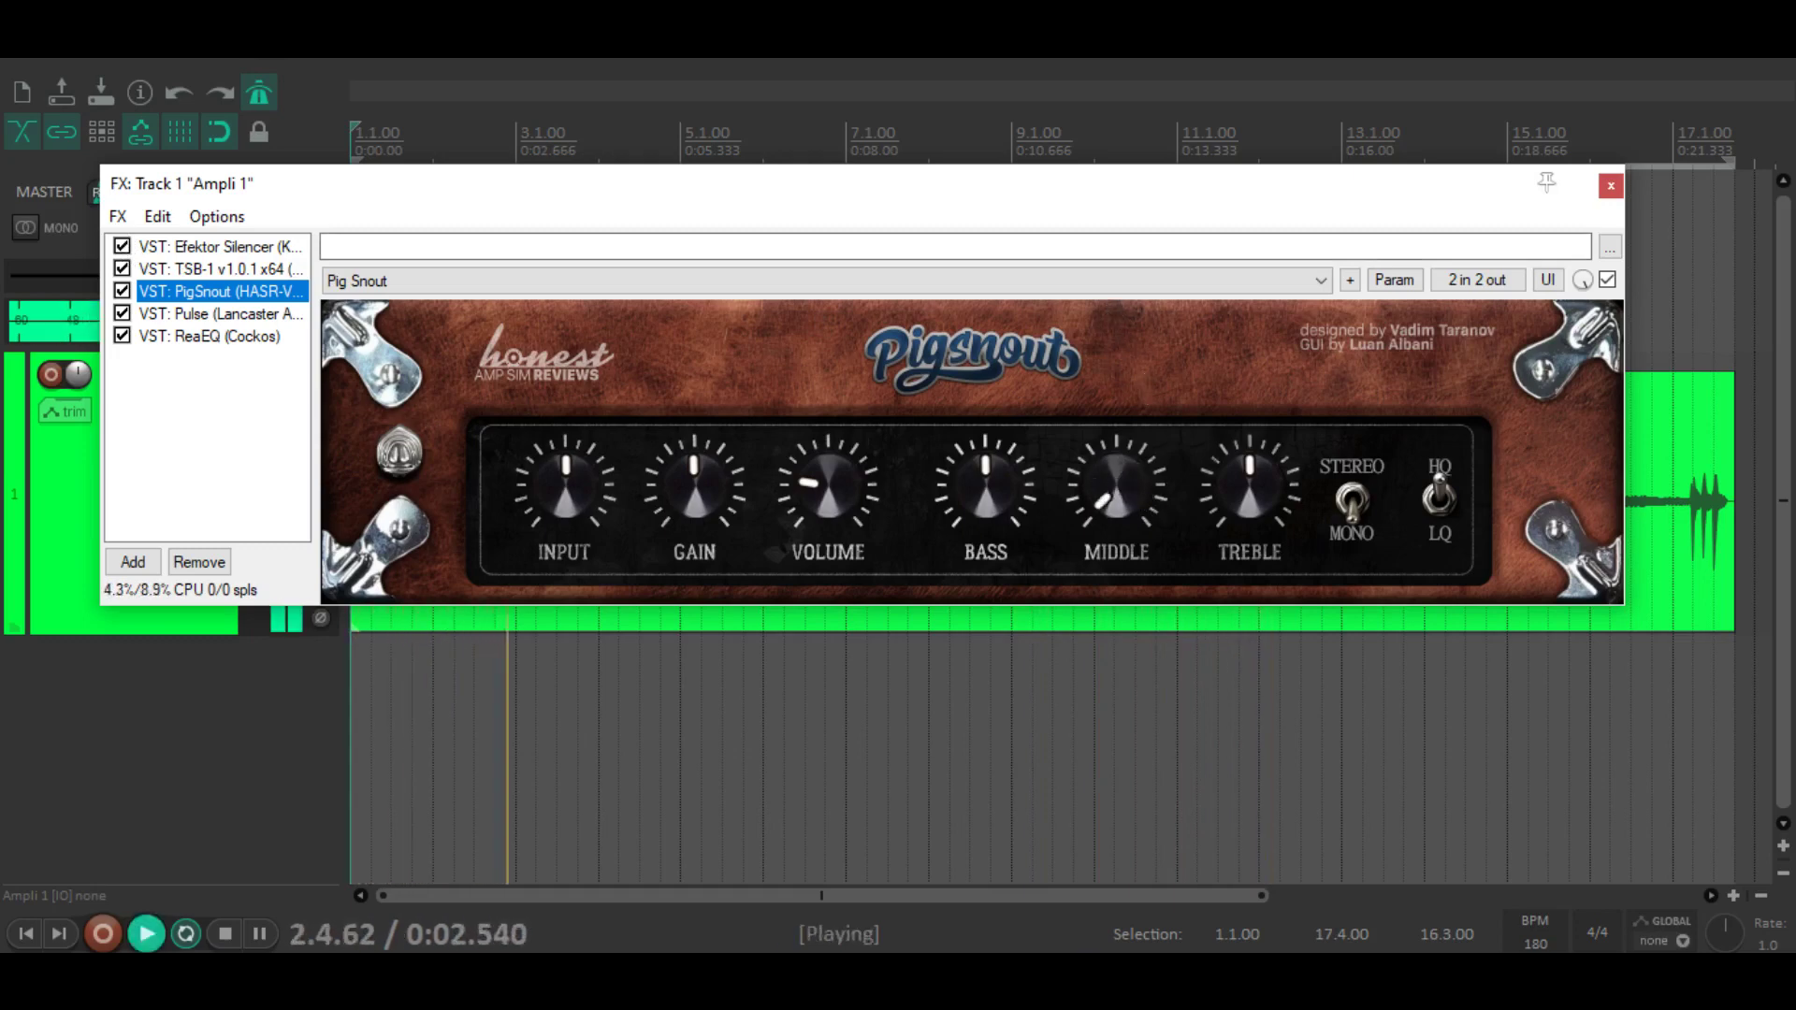
pyautogui.moveTo(1121, 487); pyautogui.dragTo(1122, 492)
# Step: Lower Pigsnout's Gain to about nine o'clock and Bass to about eleven o'clock, with the TSB-1 pedal bypassed
pyautogui.moveTo(702, 505); pyautogui.dragTo(702, 585)
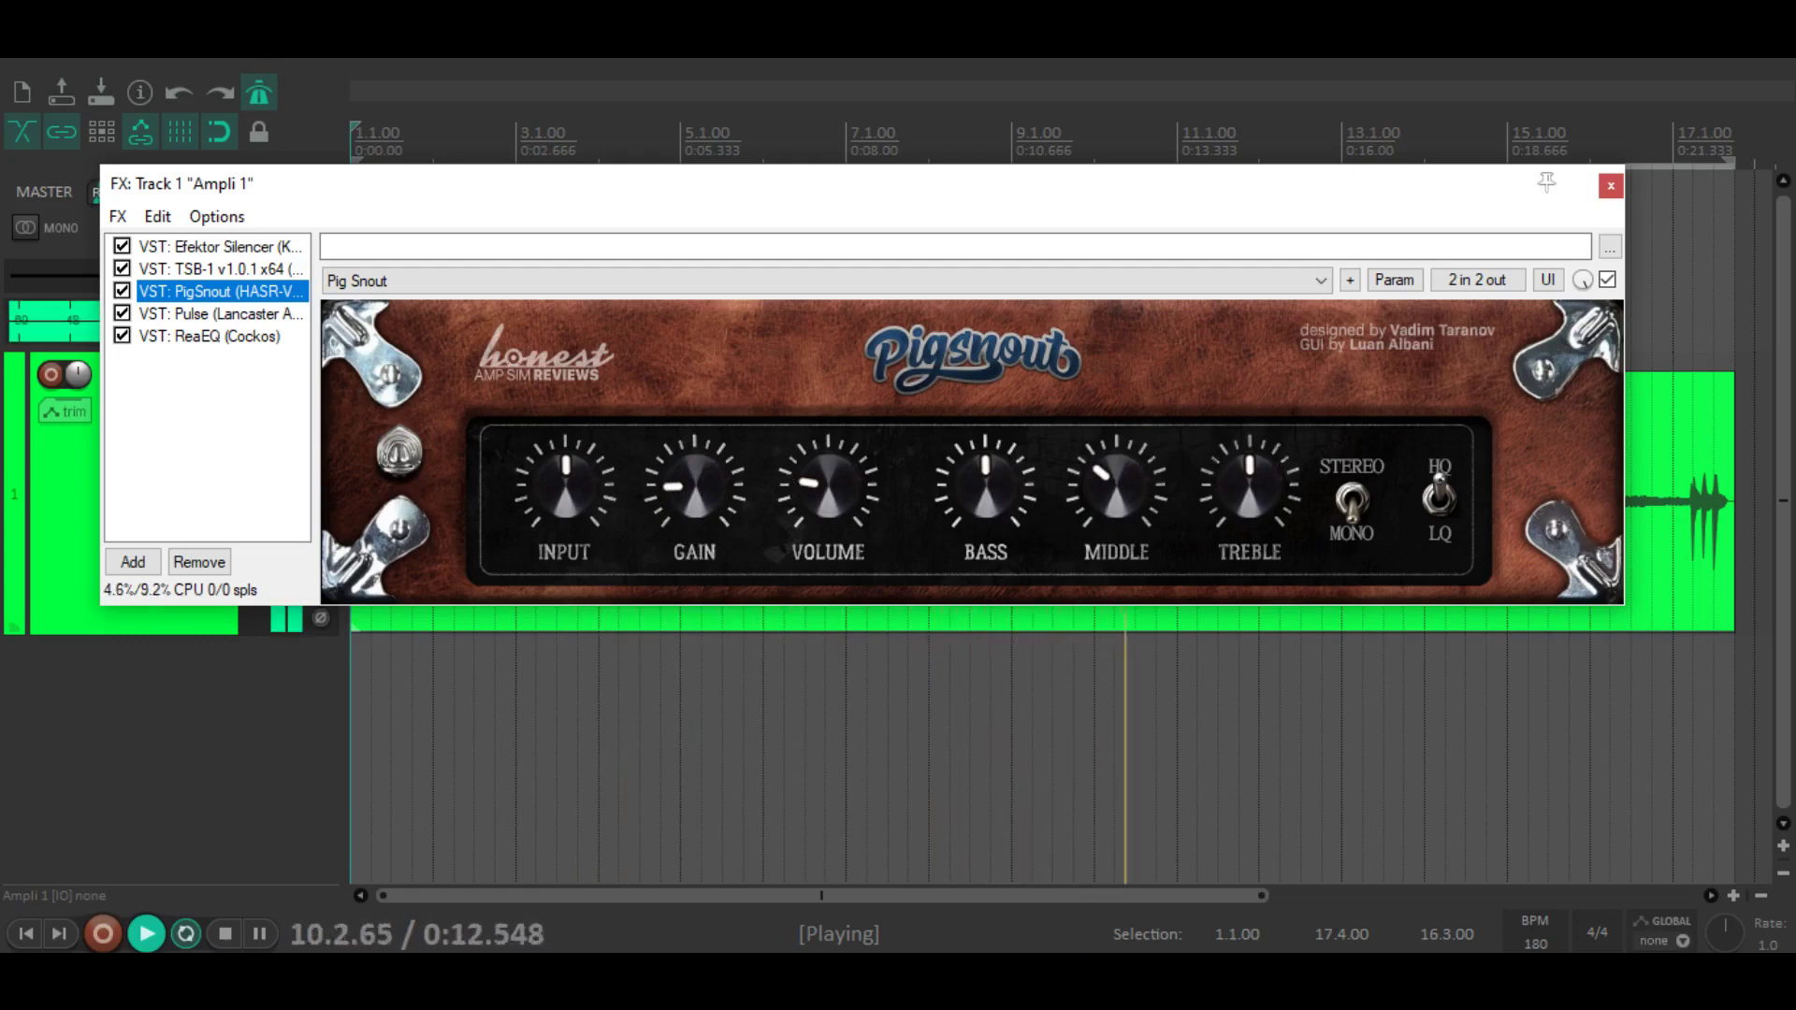
pyautogui.moveTo(986, 485); pyautogui.dragTo(986, 495)
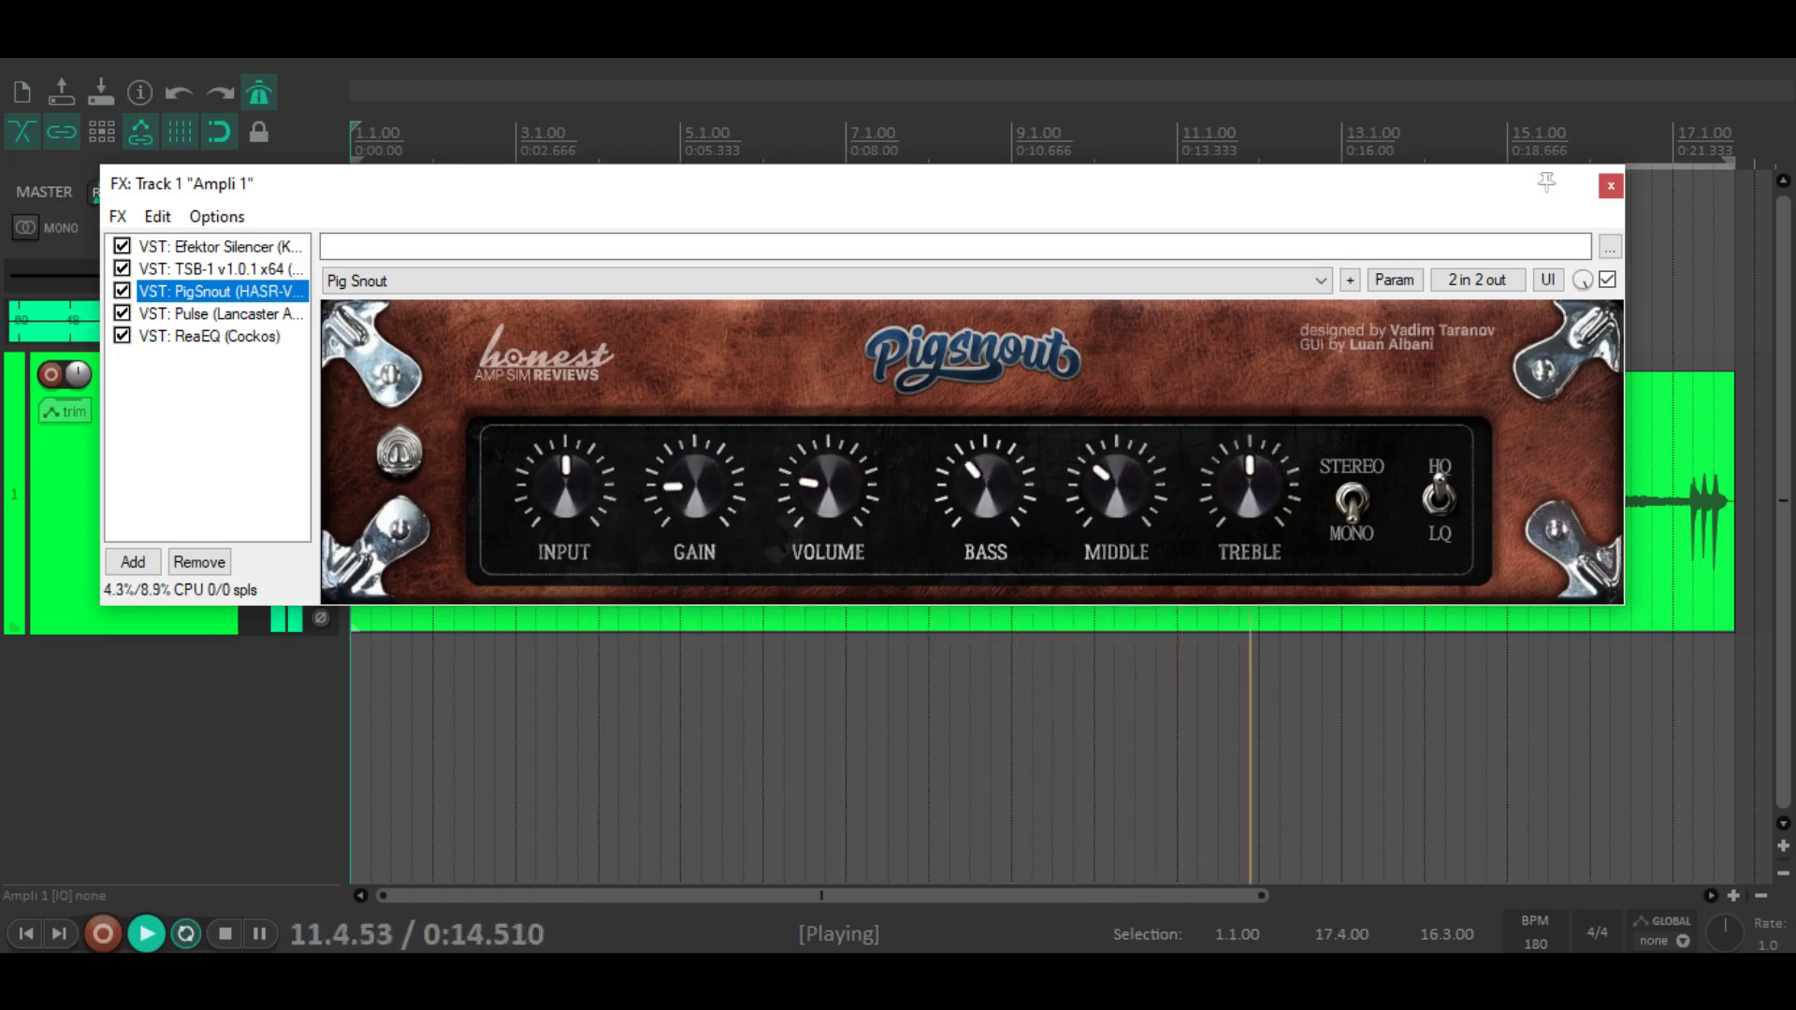
pyautogui.click(122, 270)
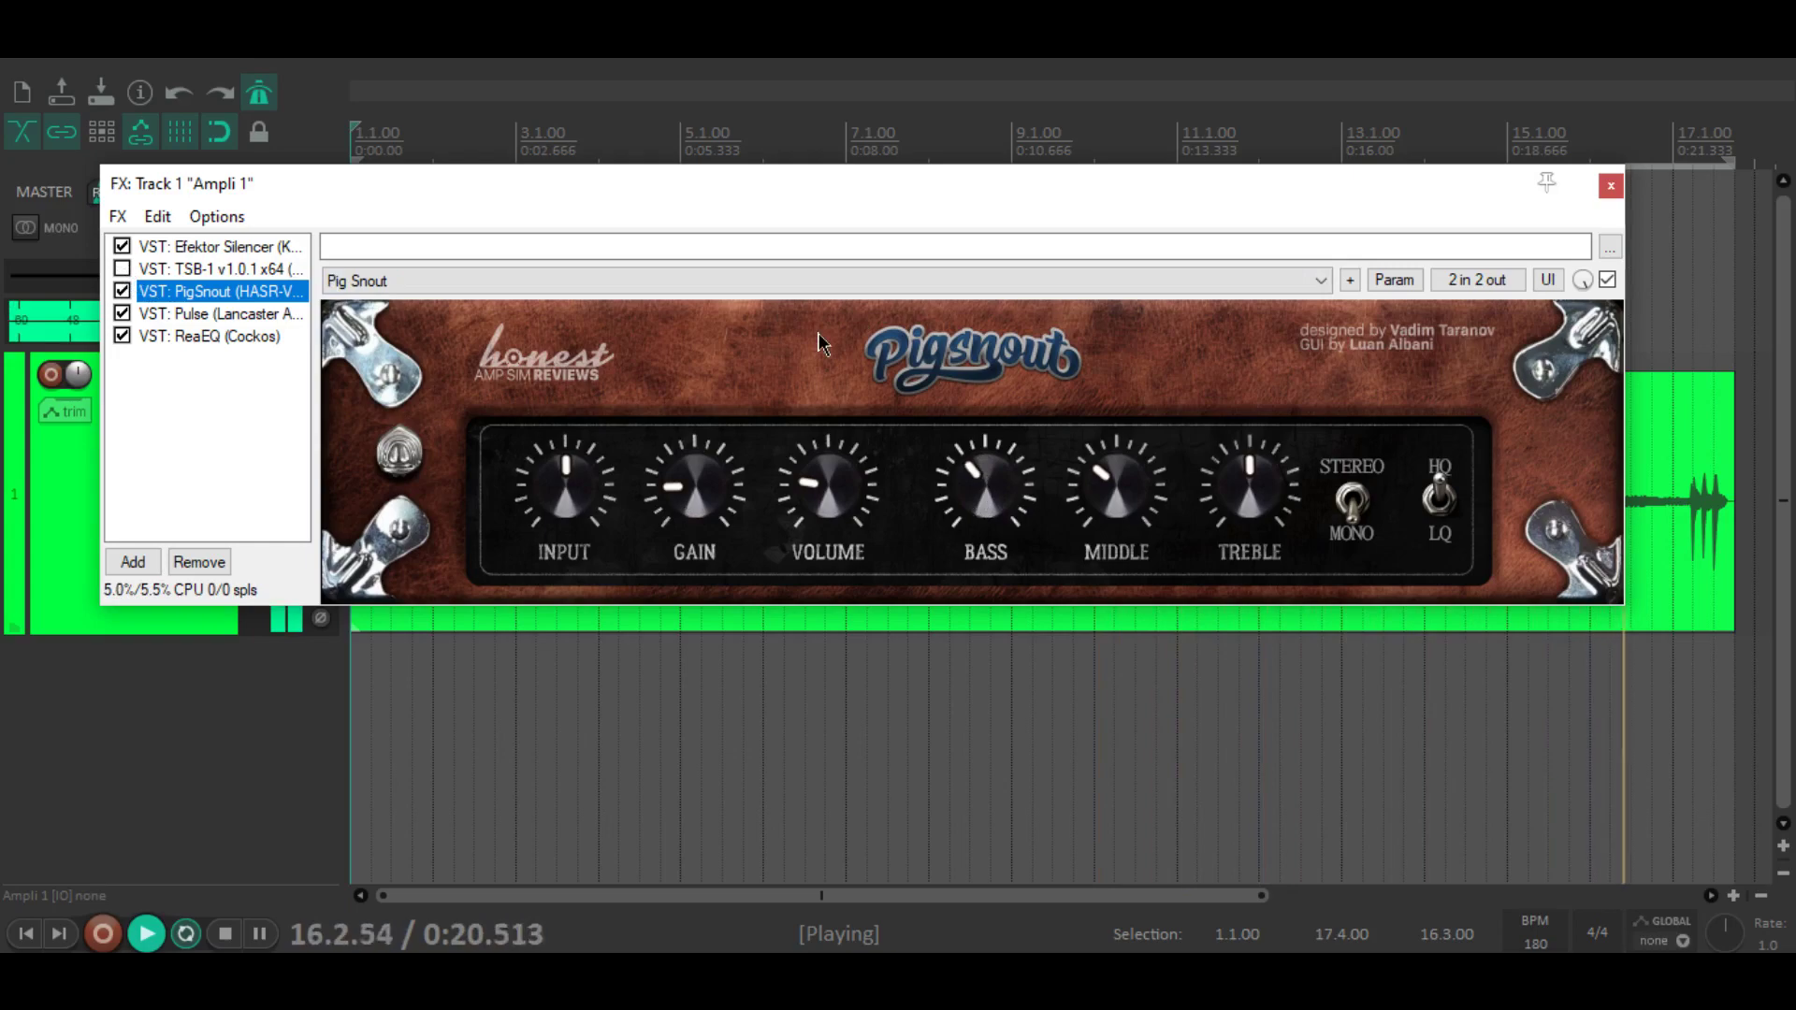
# Step: Audition the PV 530's Contour switched on and off during playback, and lower Lo Mid to about ten o'clock
pyautogui.press('space')
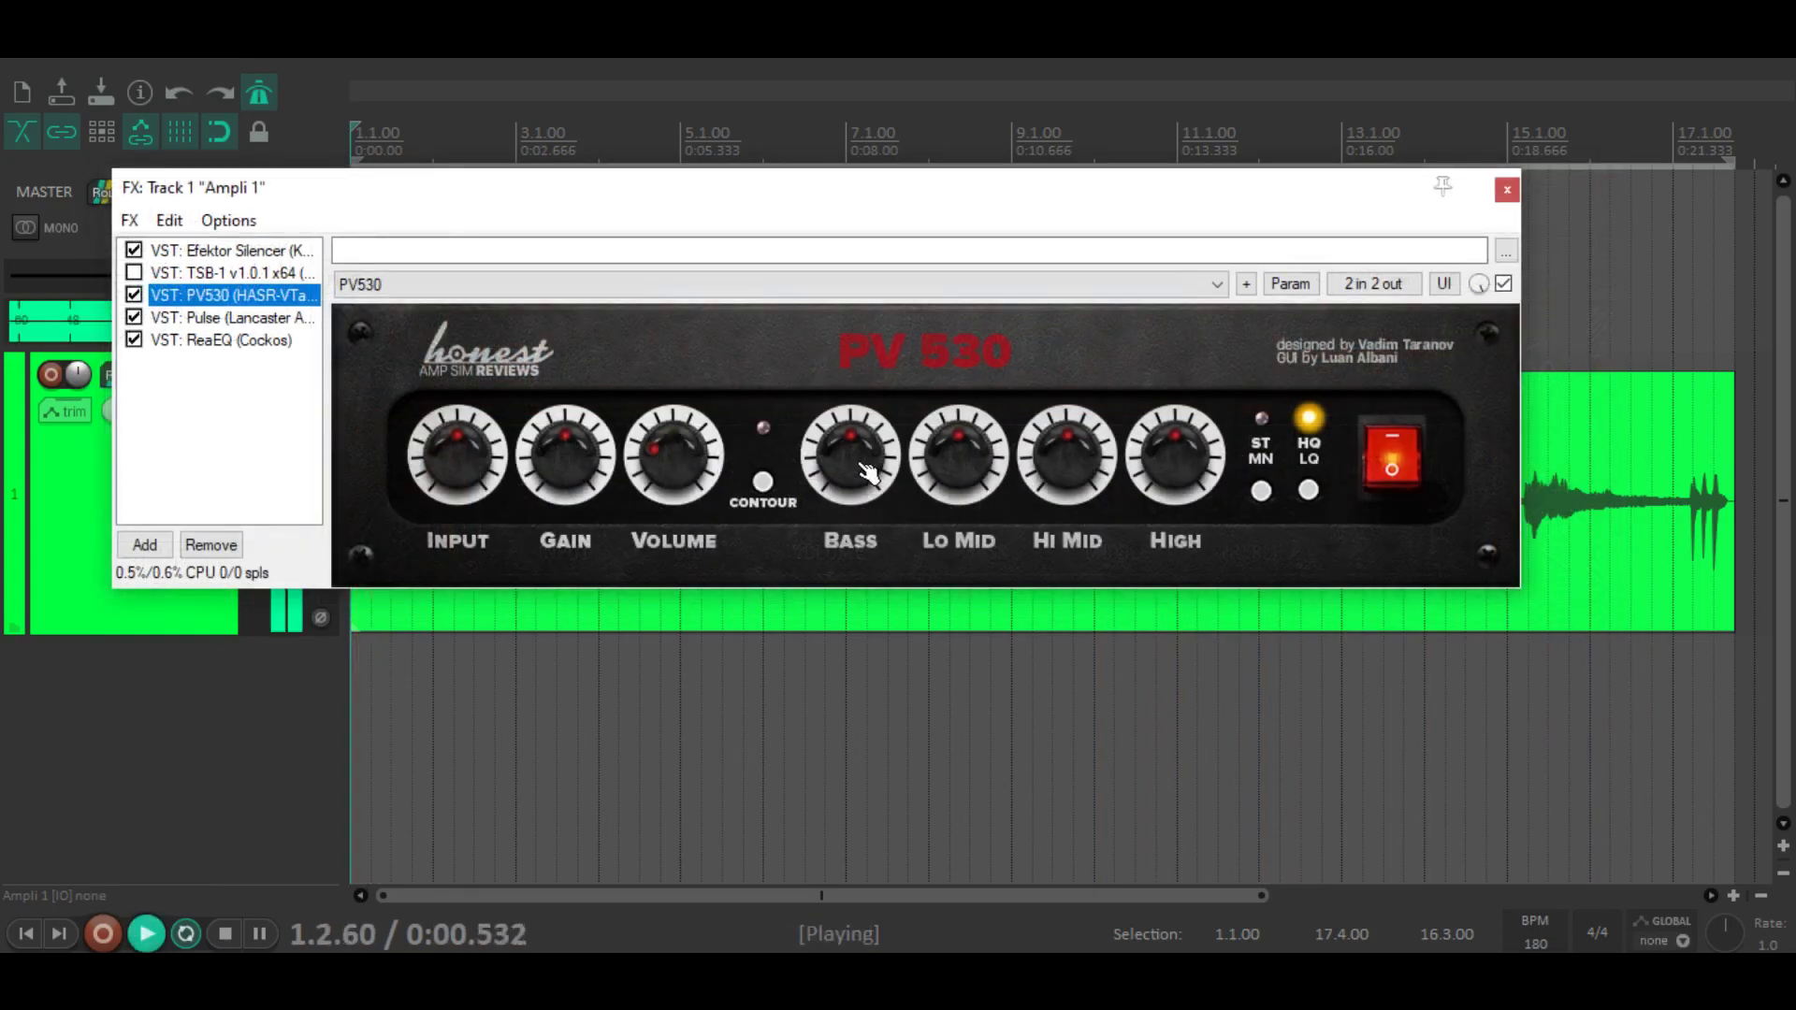
pyautogui.click(763, 482)
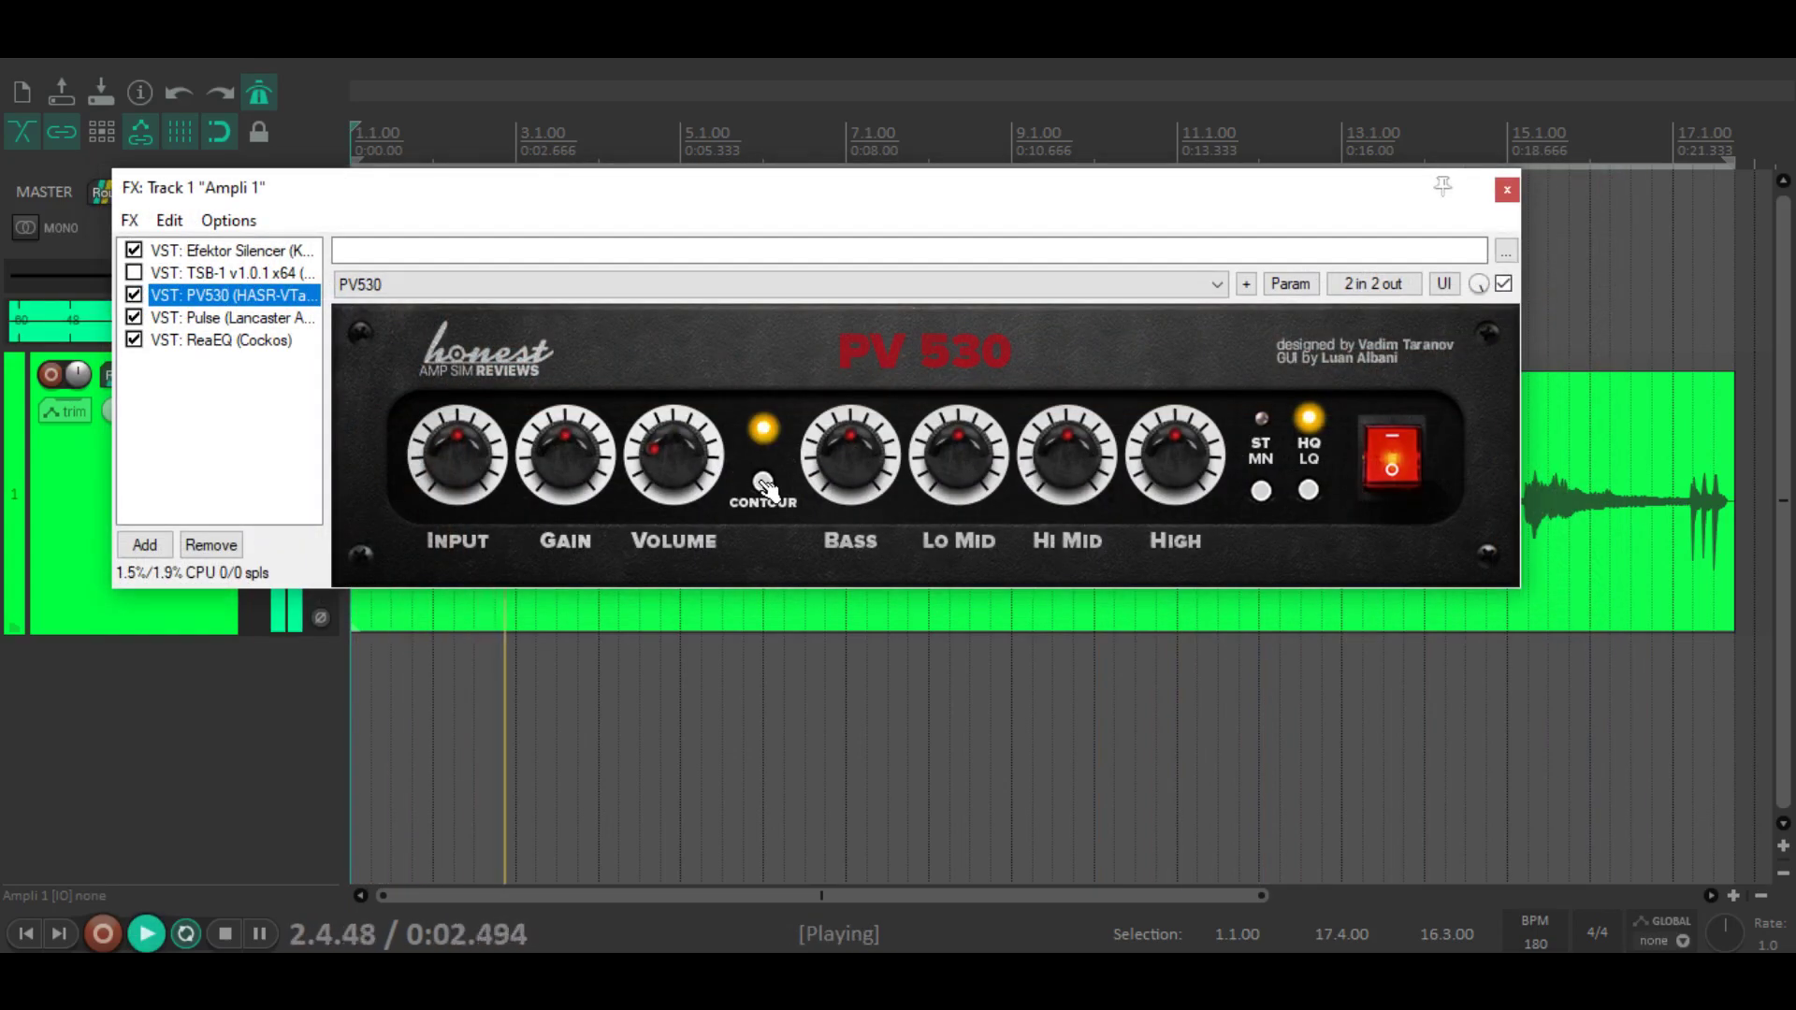
pyautogui.click(765, 485)
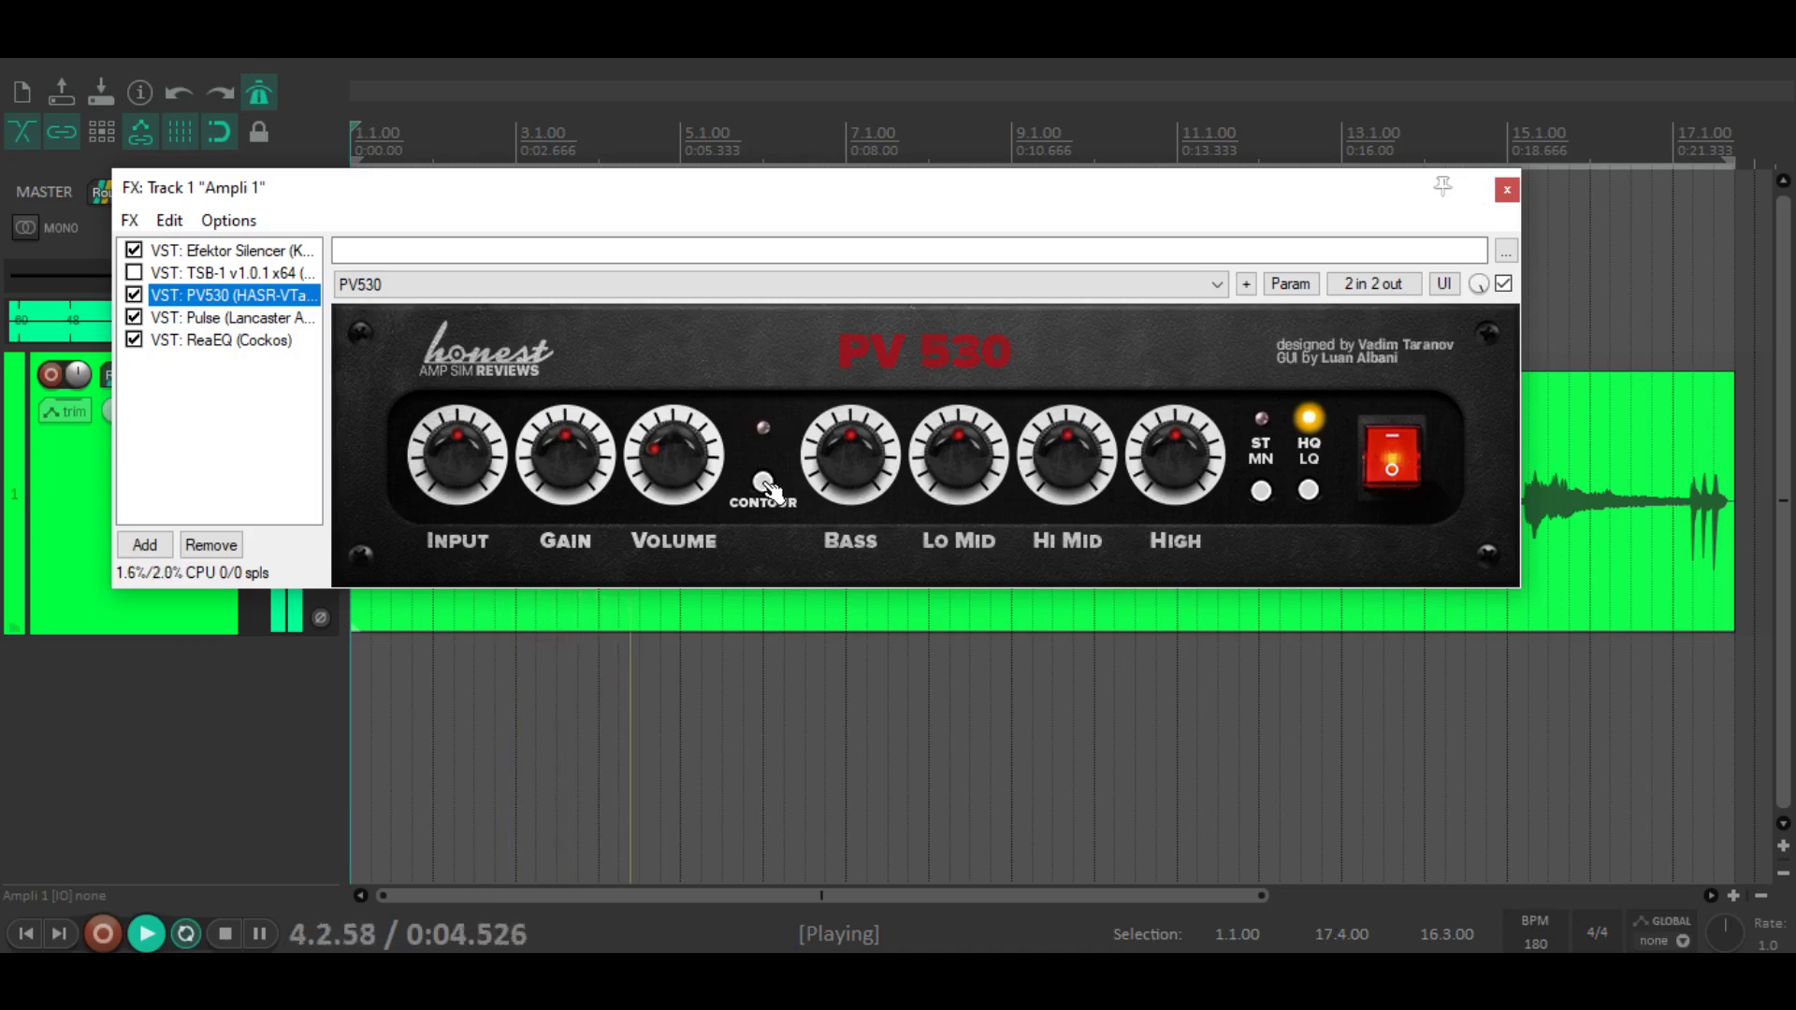
pyautogui.moveTo(970, 453); pyautogui.dragTo(971, 492)
pyautogui.moveTo(1084, 459); pyautogui.dragTo(1088, 510)
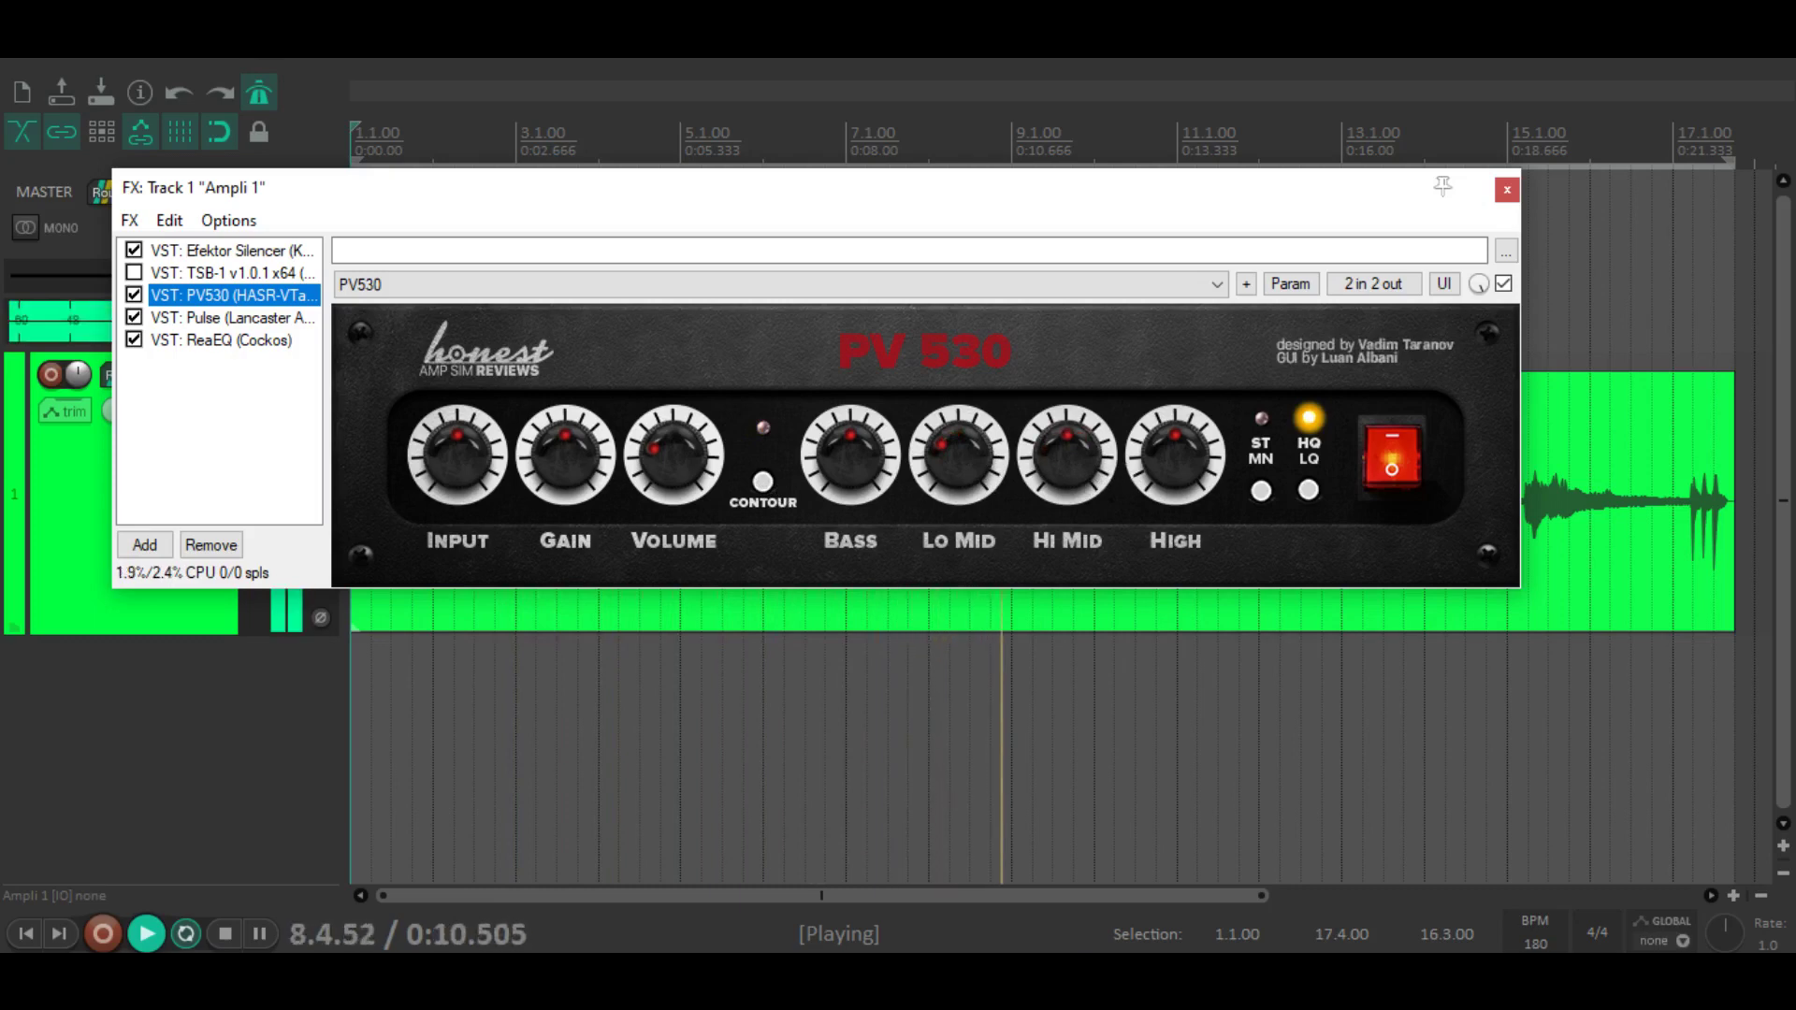
# Step: Enable the TSB-1 pedal, restart playback, and audition the PV 530 in stereo before switching it back to mono
pyautogui.click(134, 273)
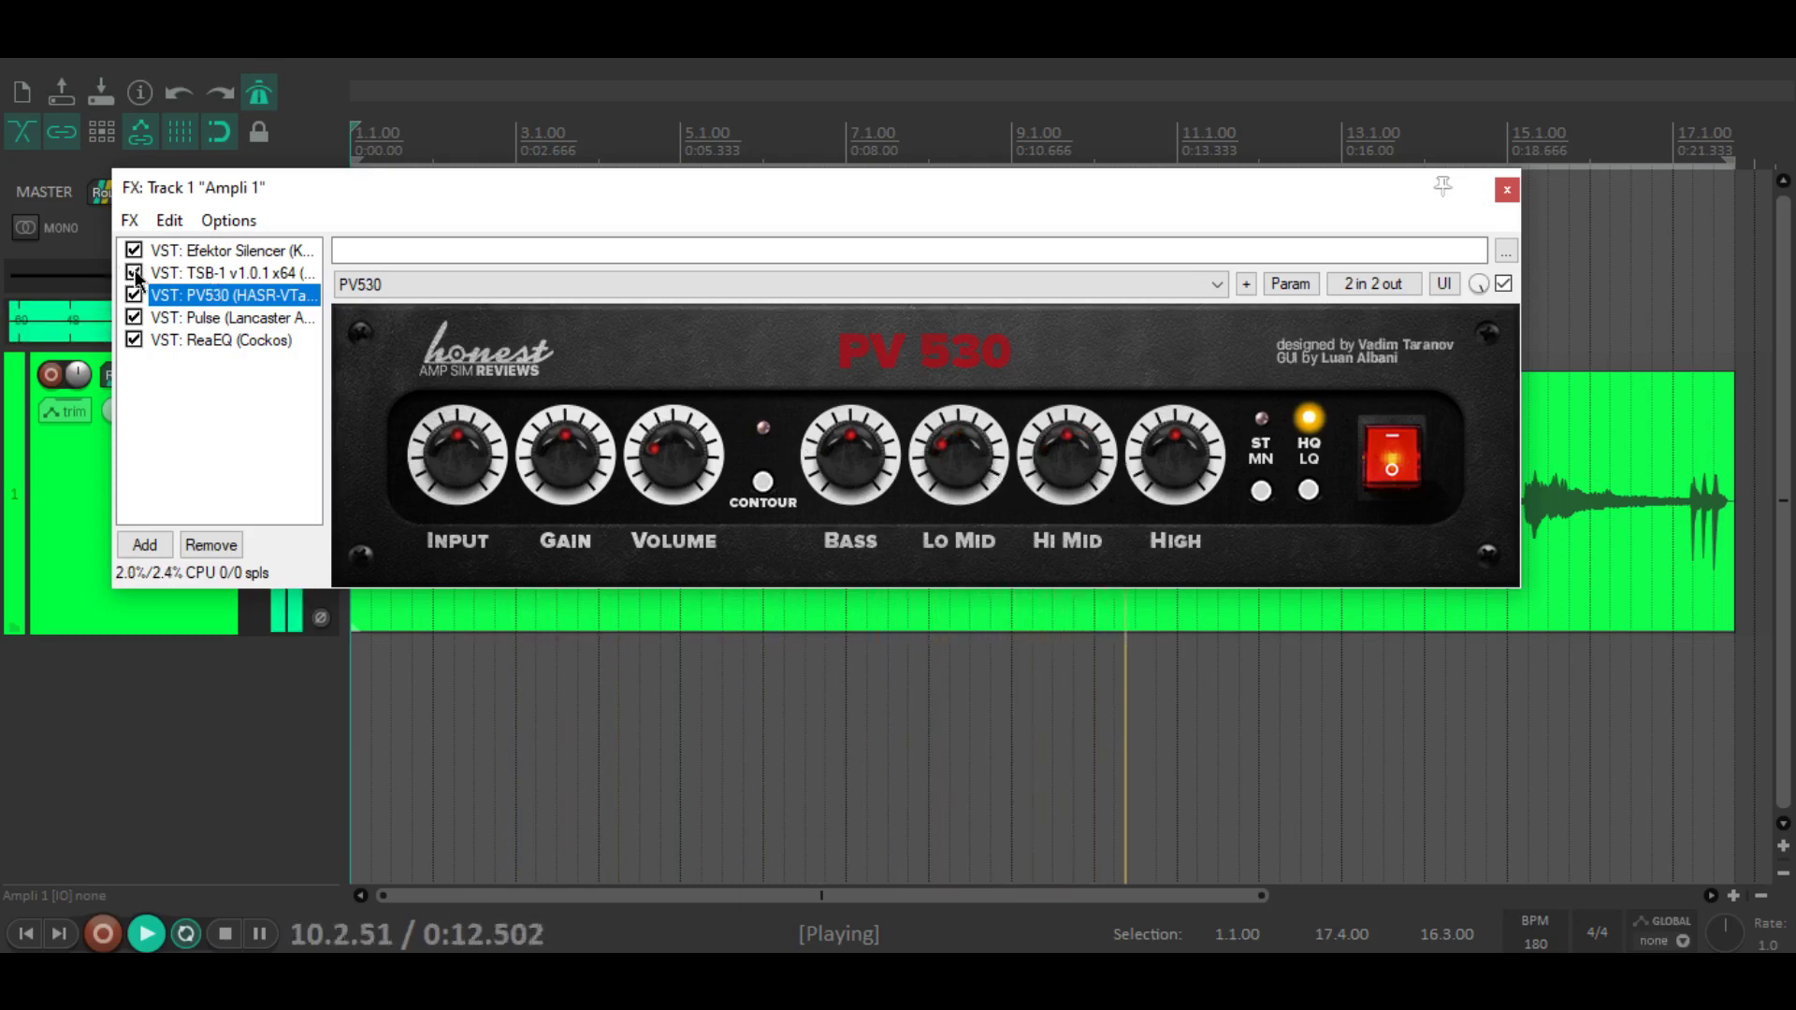
pyautogui.press('space')
pyautogui.press('space')
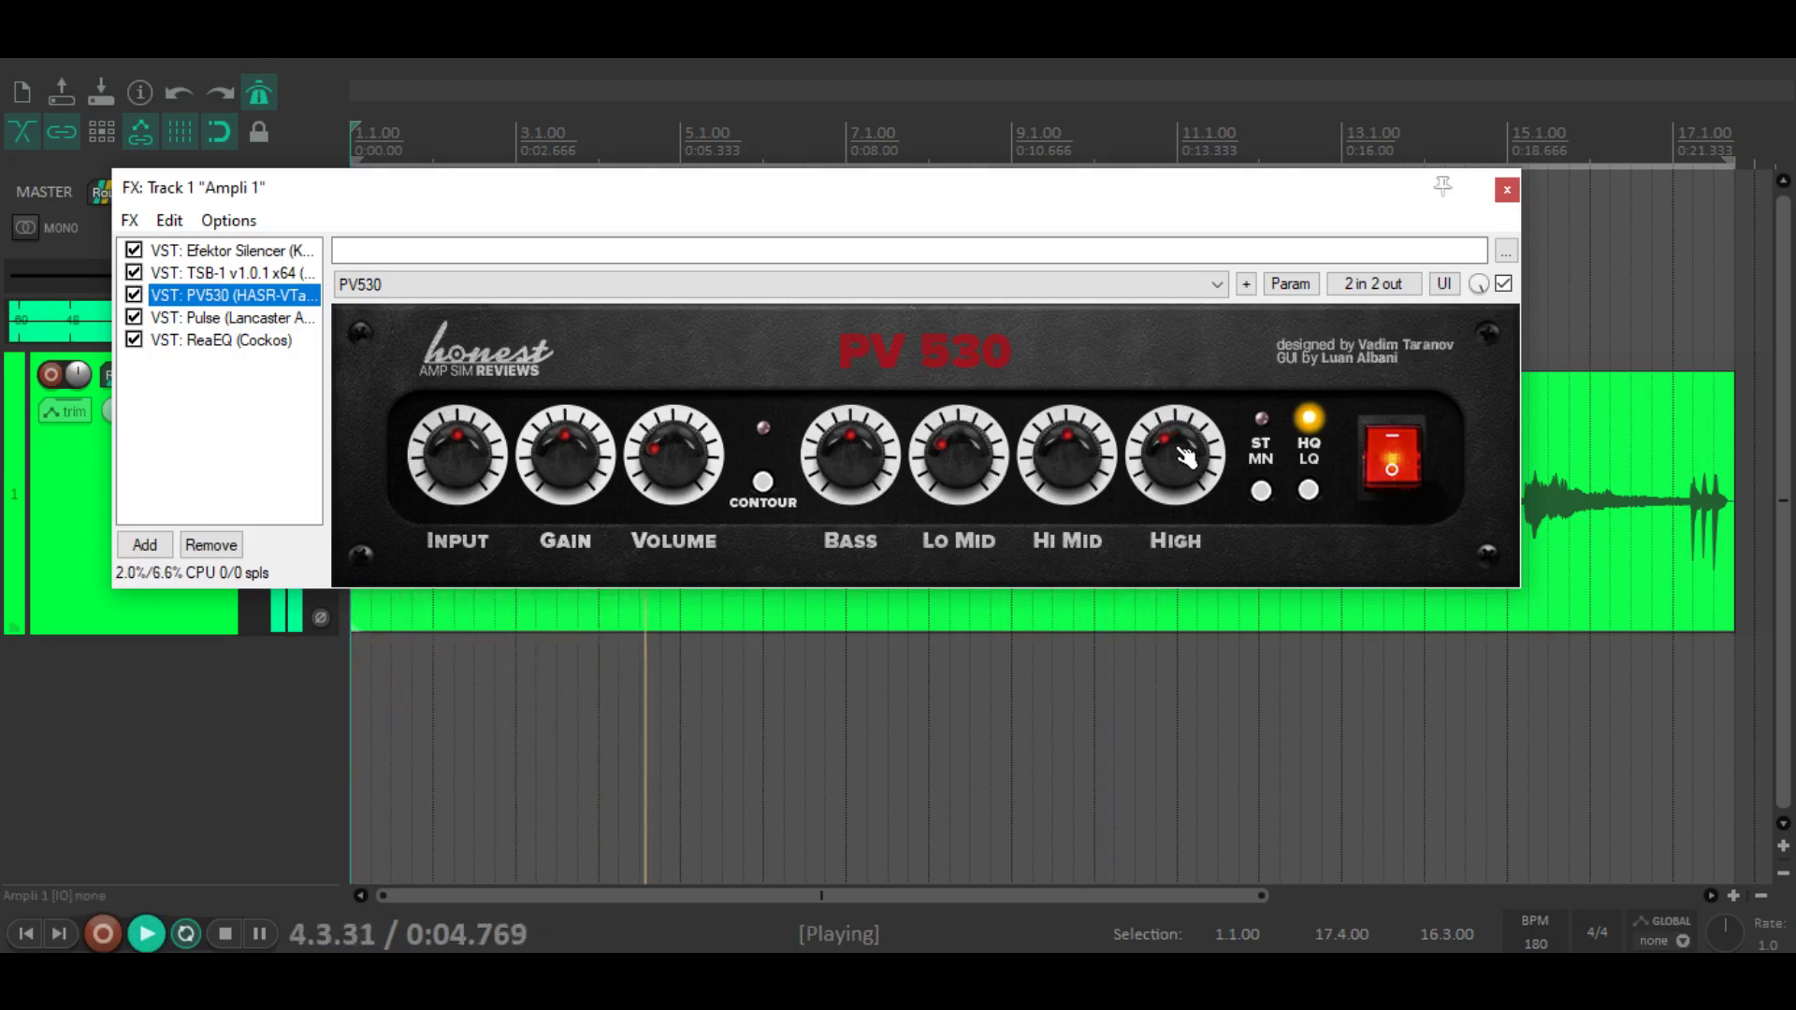
pyautogui.click(1310, 494)
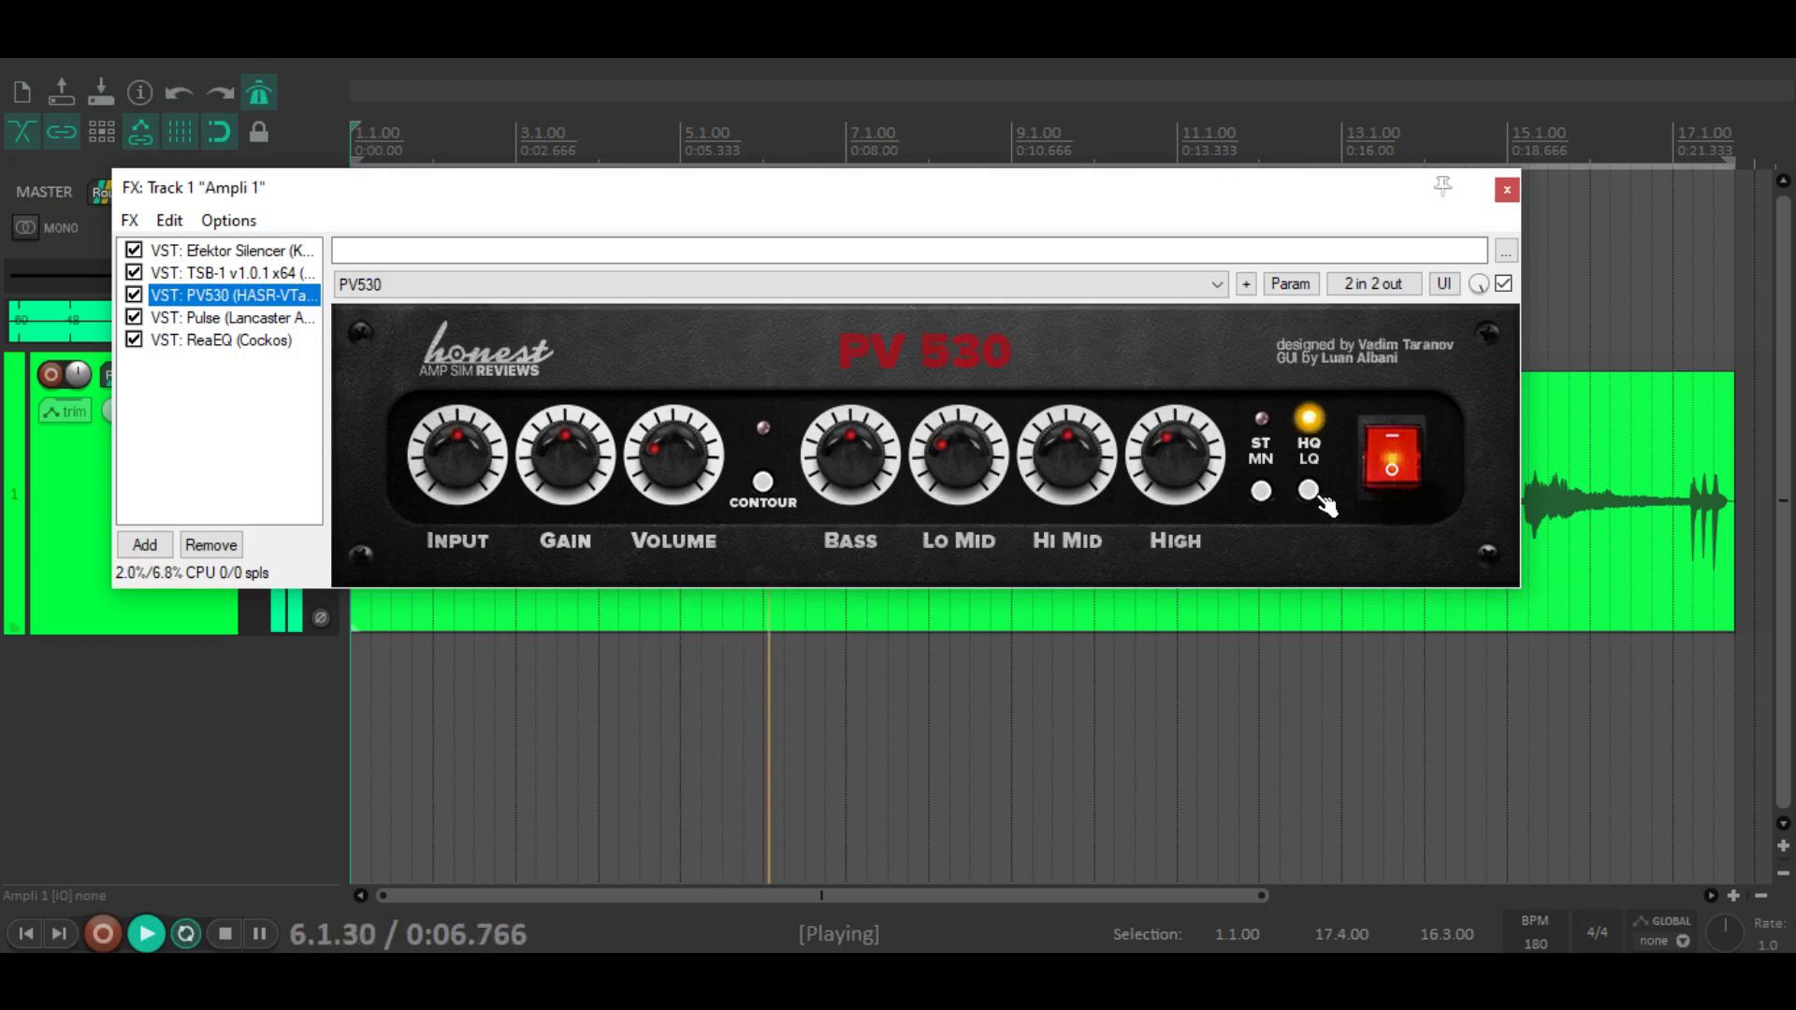
pyautogui.click(1264, 493)
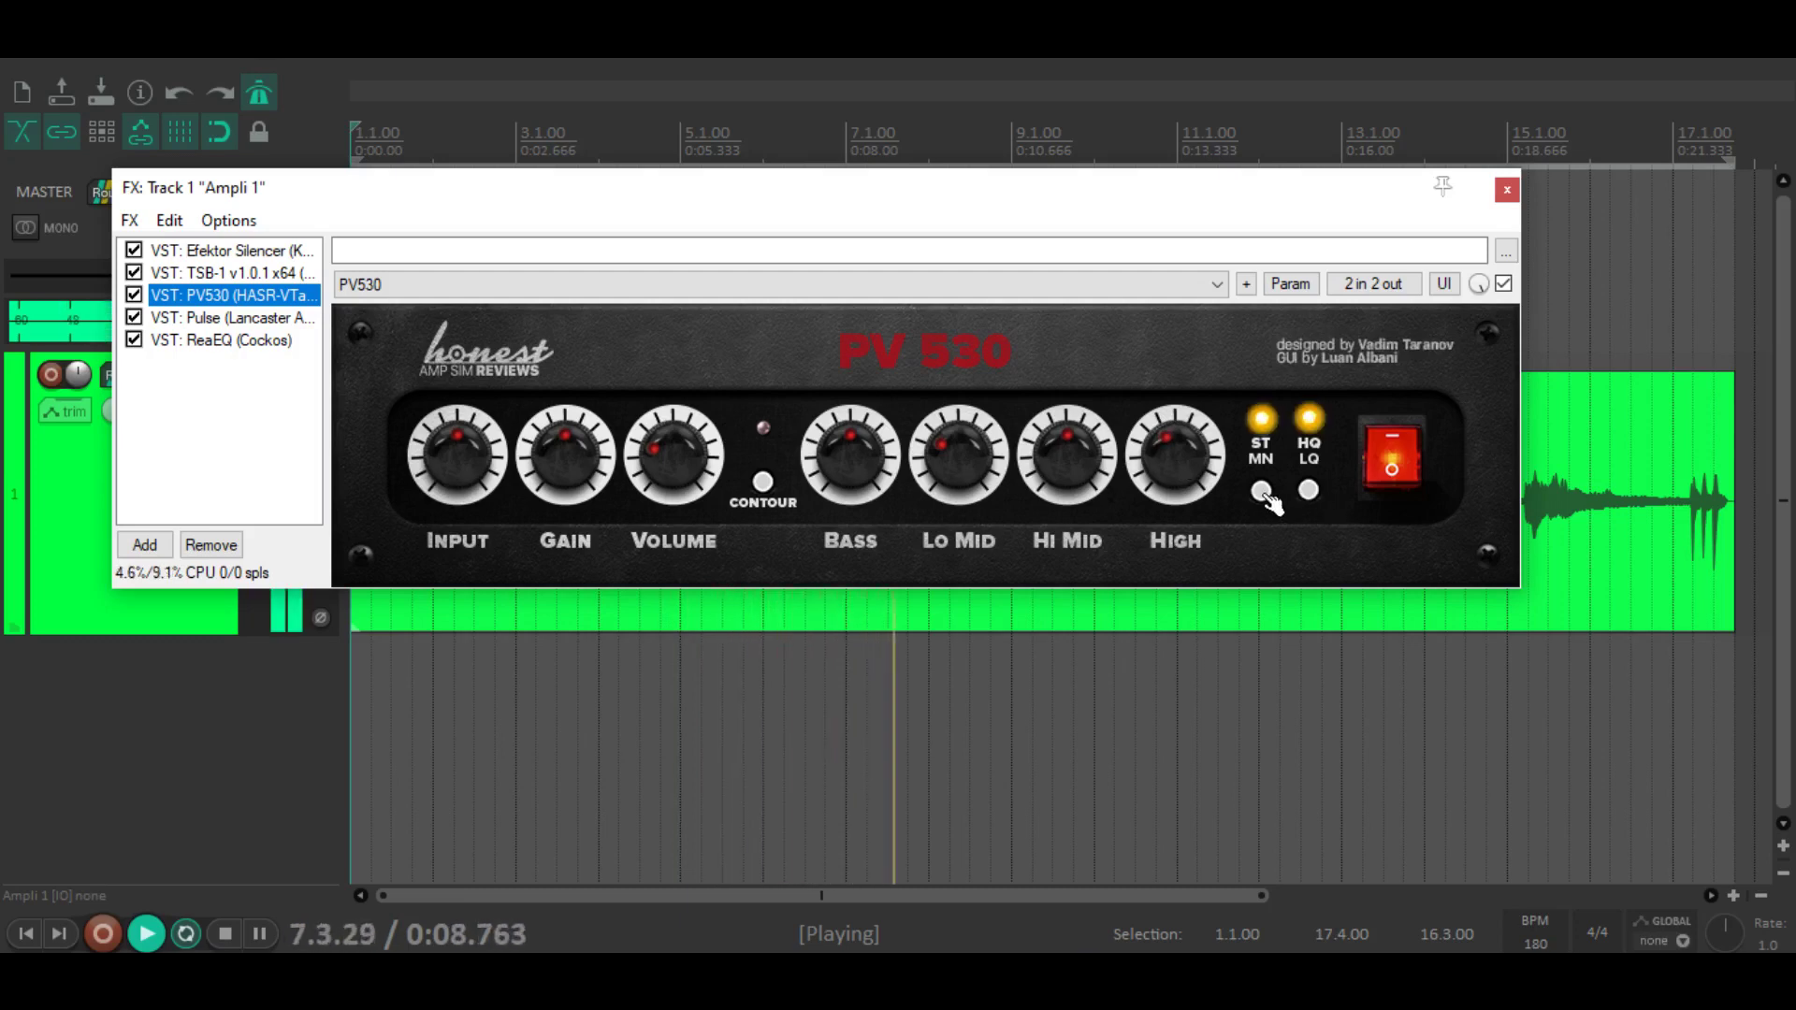
pyautogui.click(1264, 493)
# Step: Switch the PV 530's Contour on and off repeatedly to compare the two tones
pyautogui.click(763, 482)
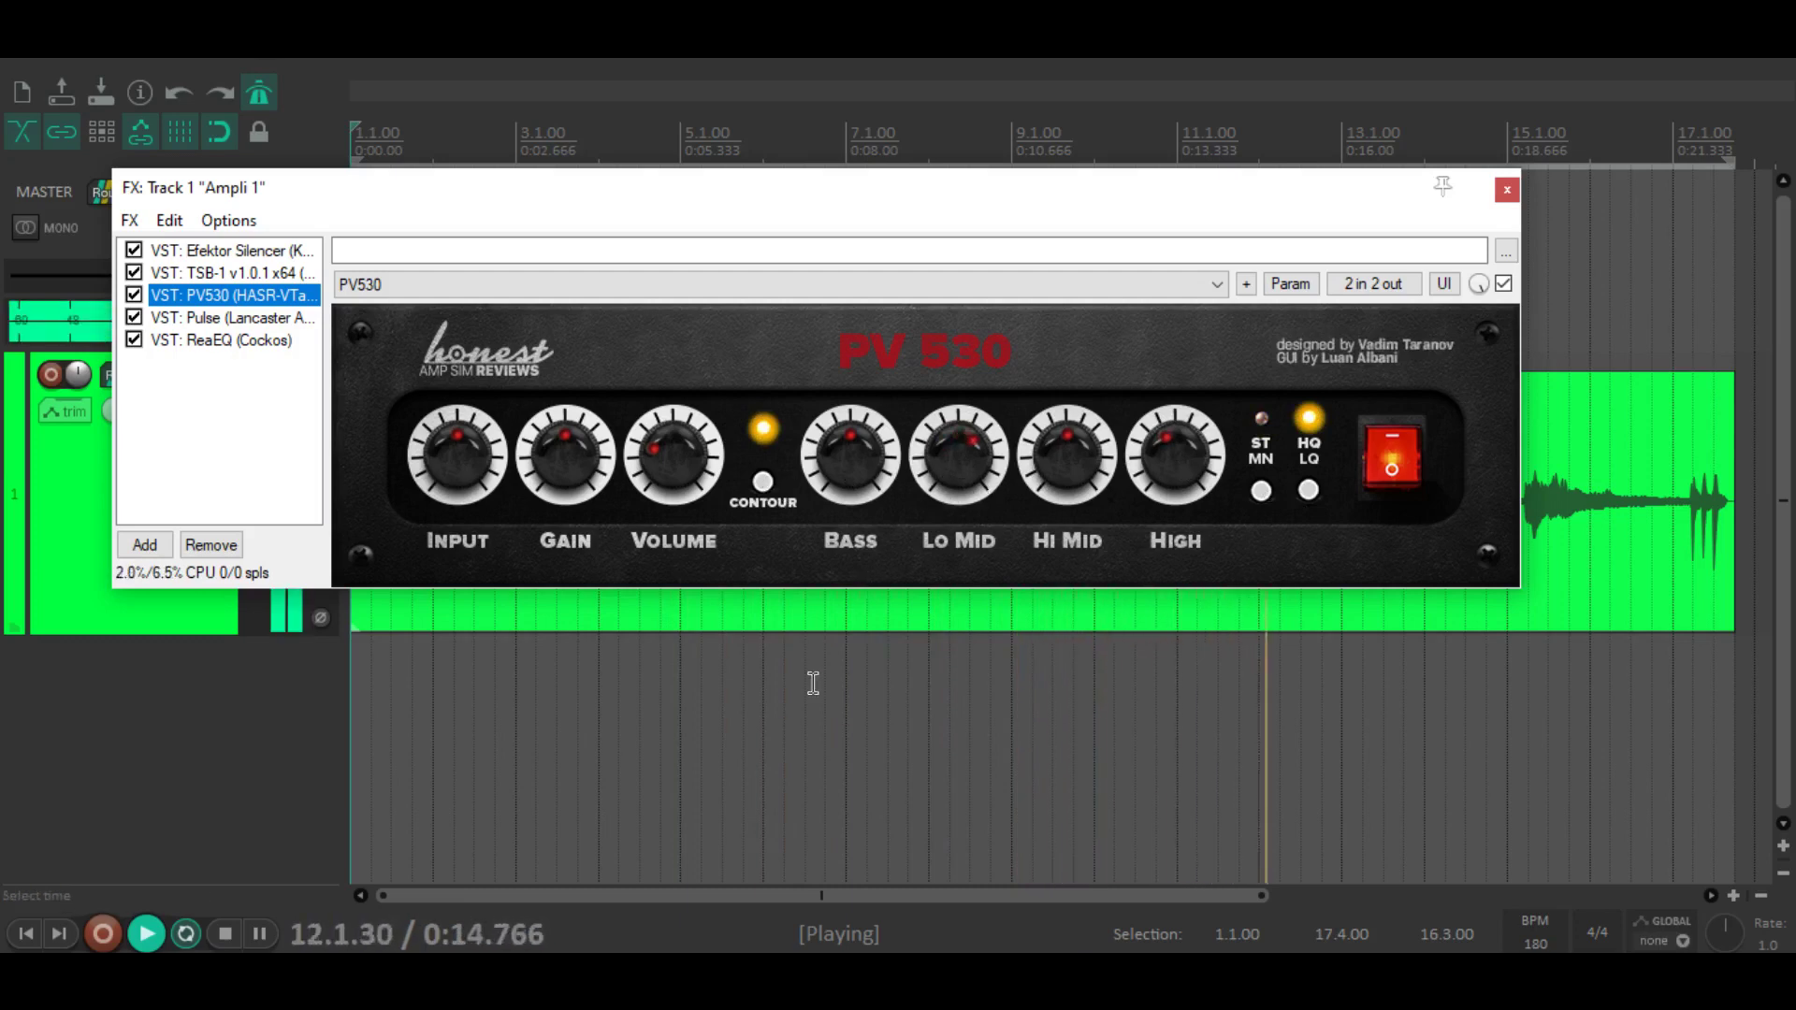
pyautogui.click(763, 481)
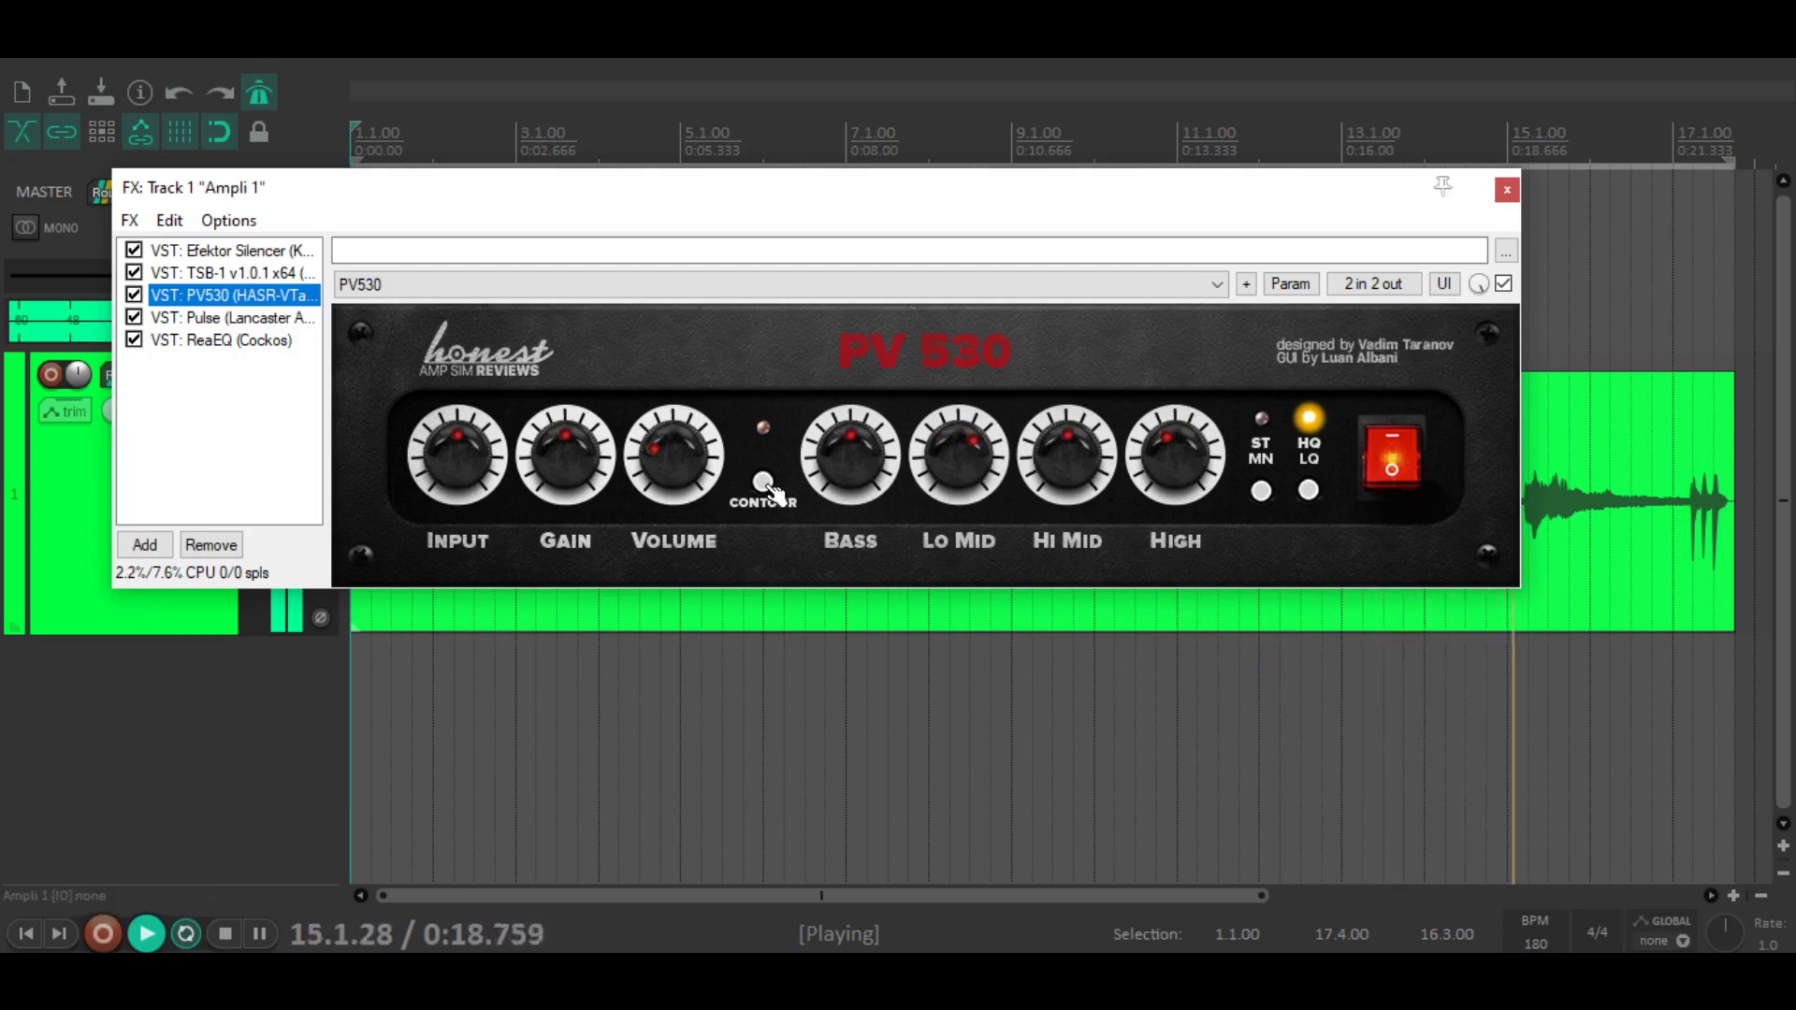
pyautogui.click(764, 482)
pyautogui.click(764, 482)
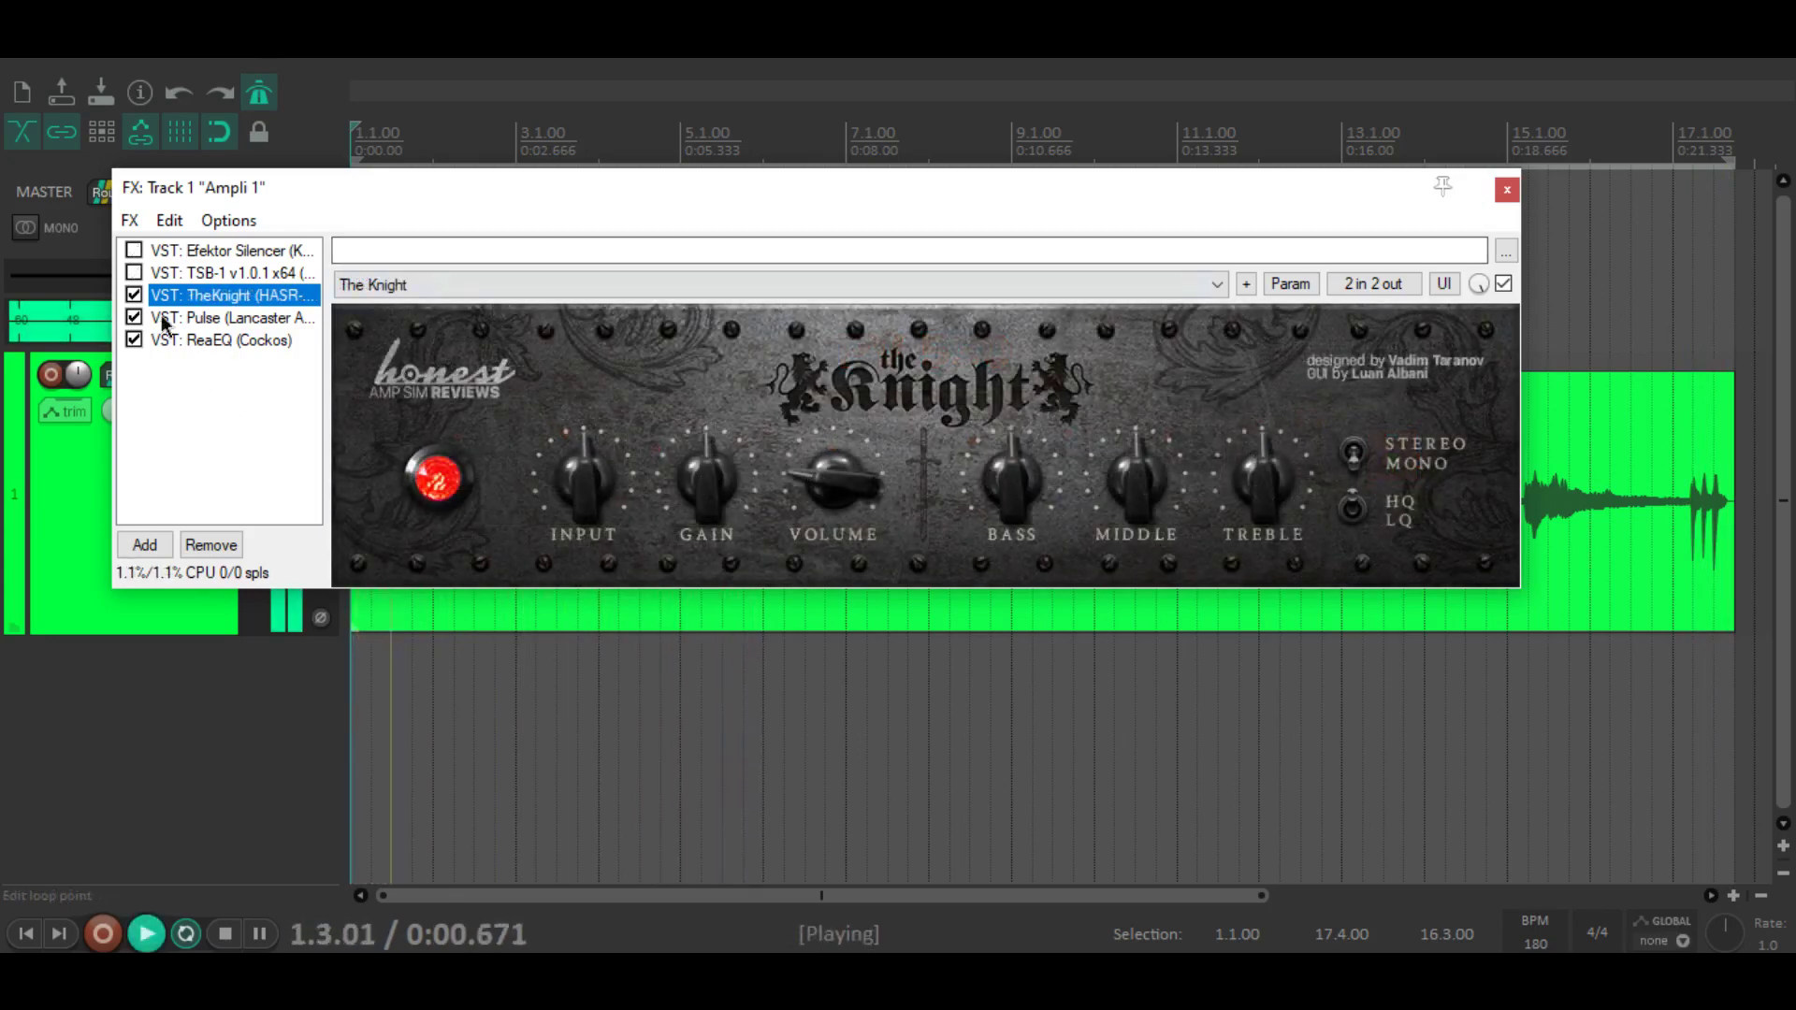
# Step: Enable Efektor Silencer in The Knight's chain, keep TSB-1 bypassed, and restart playback
pyautogui.click(134, 250)
pyautogui.click(134, 273)
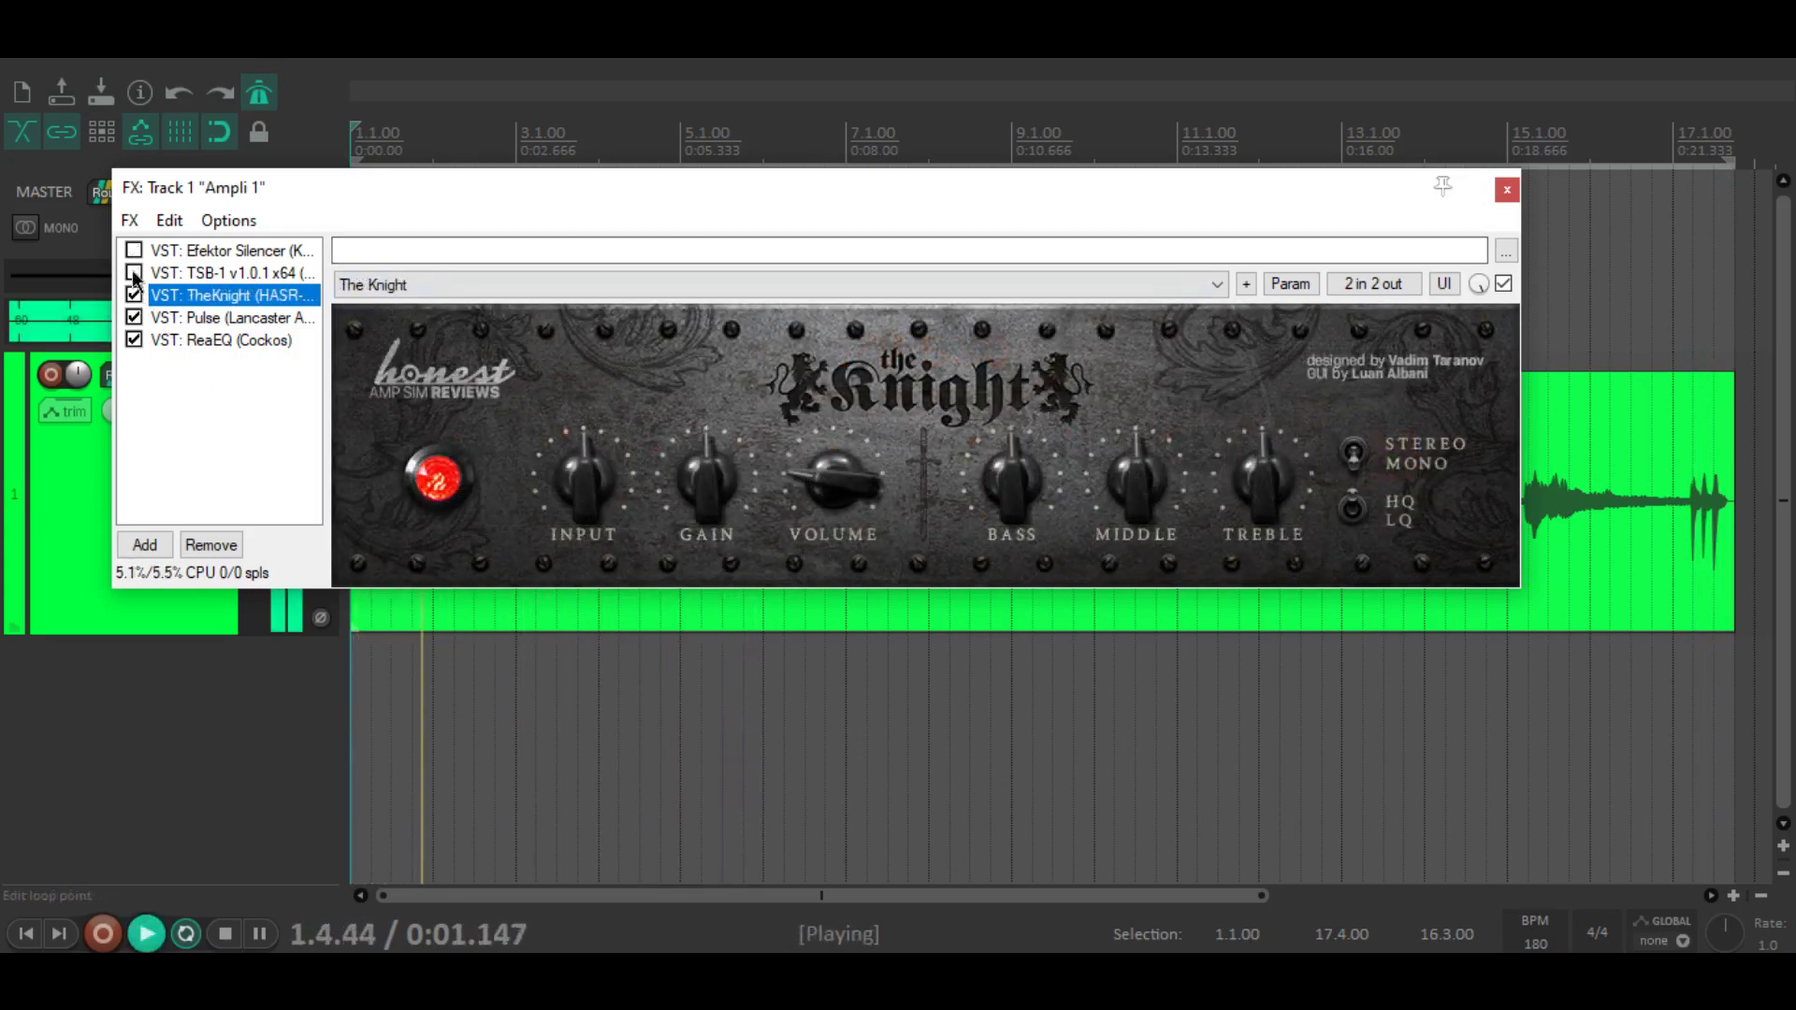
pyautogui.press('space')
pyautogui.click(134, 250)
pyautogui.press('space')
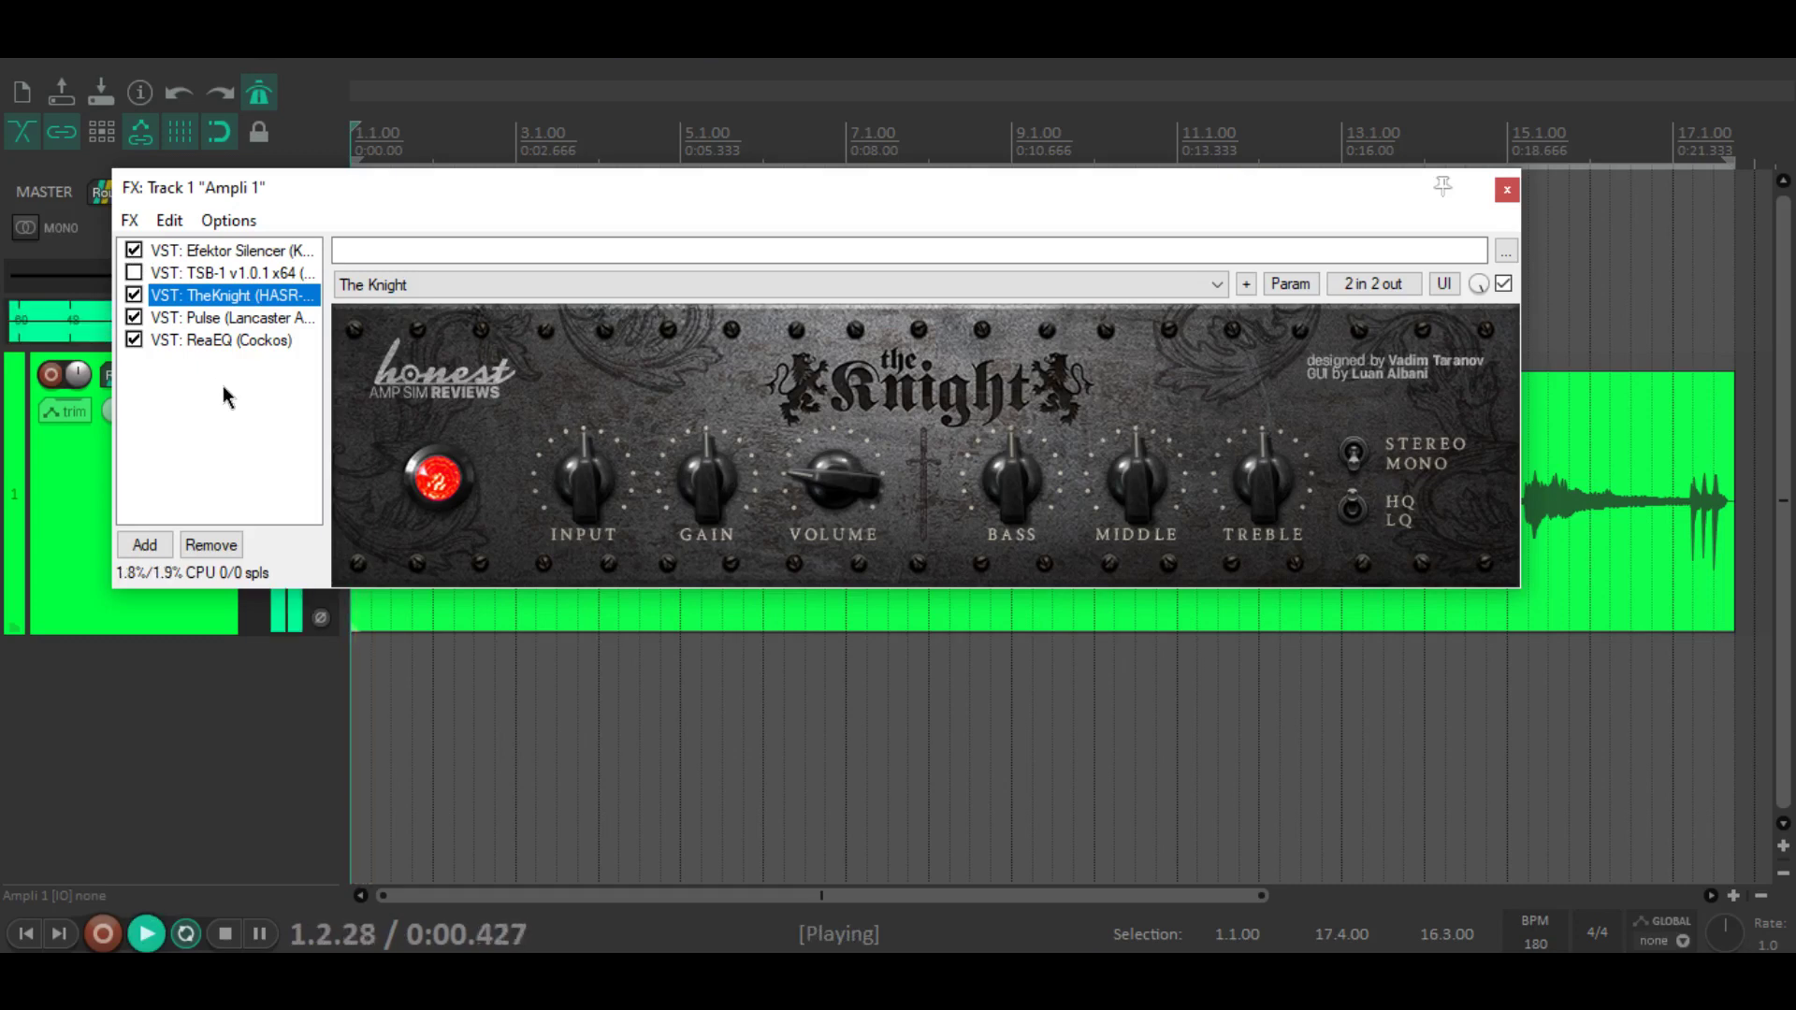
pyautogui.click(134, 273)
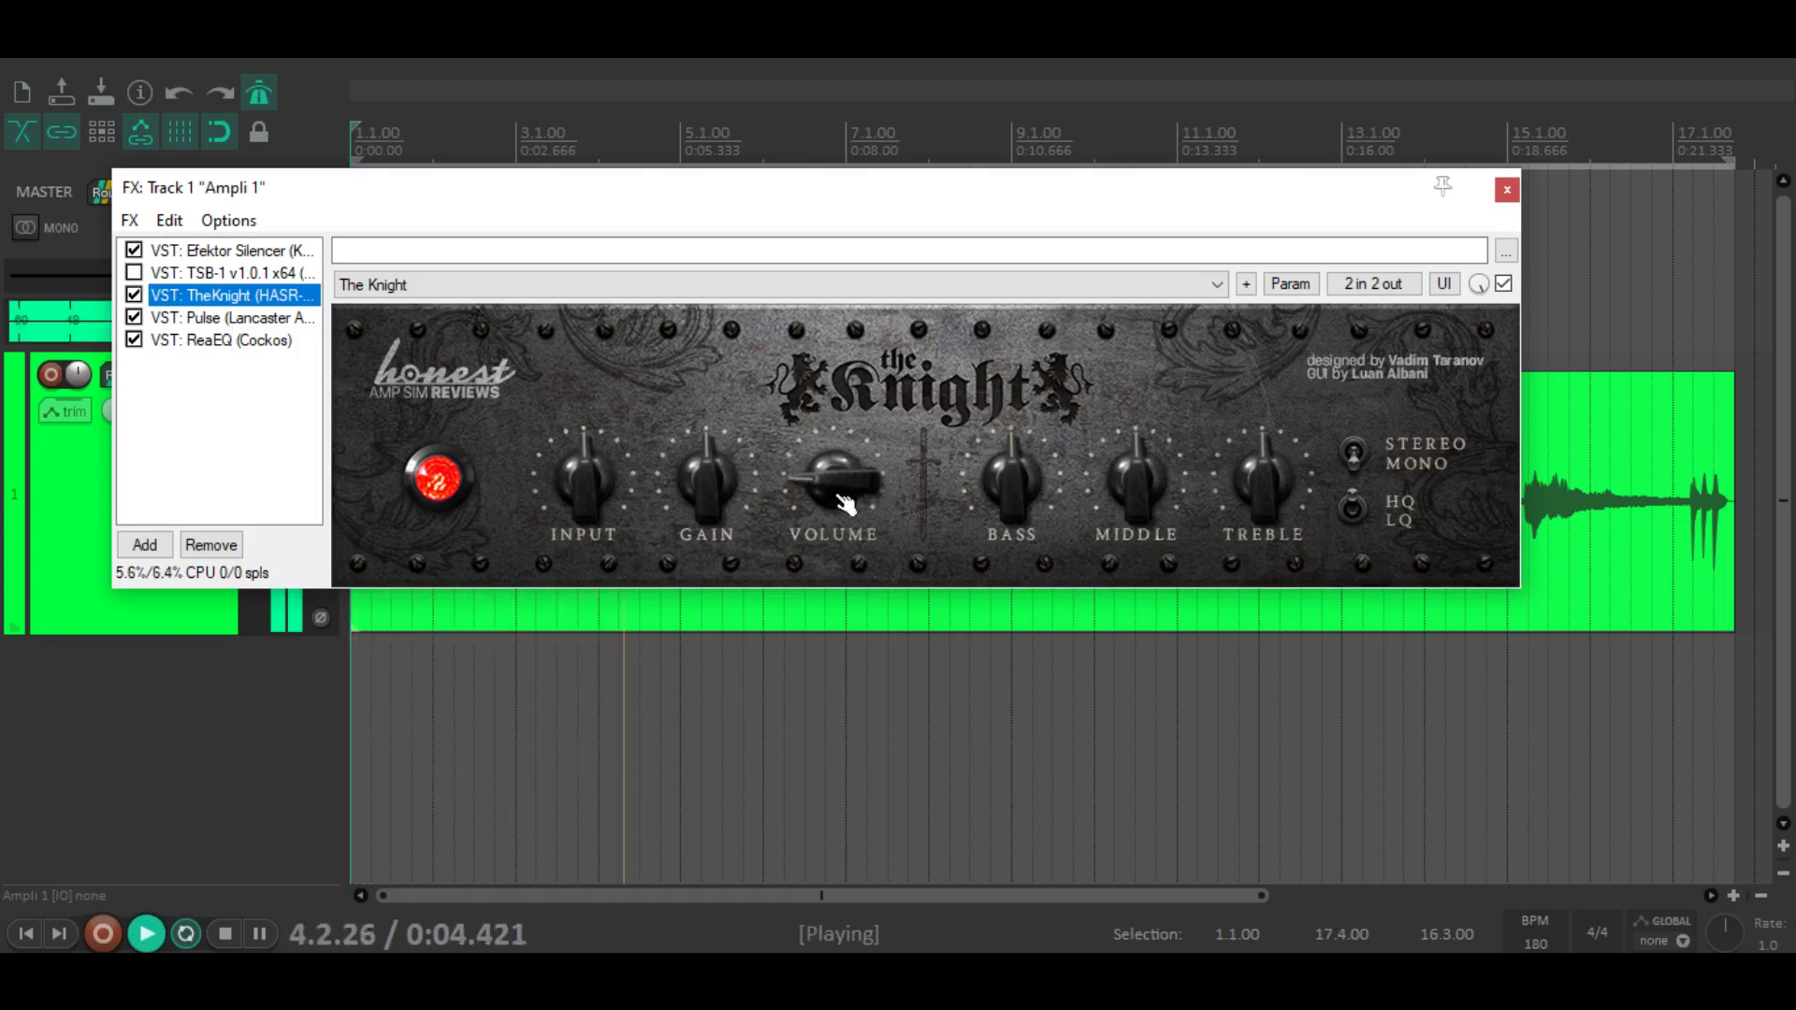
# Step: Lower The Knight's Middle to about ten o'clock, and set Bass to about ten o'clock after trying it at two o'clock
pyautogui.moveTo(1138, 498); pyautogui.dragTo(1138, 538)
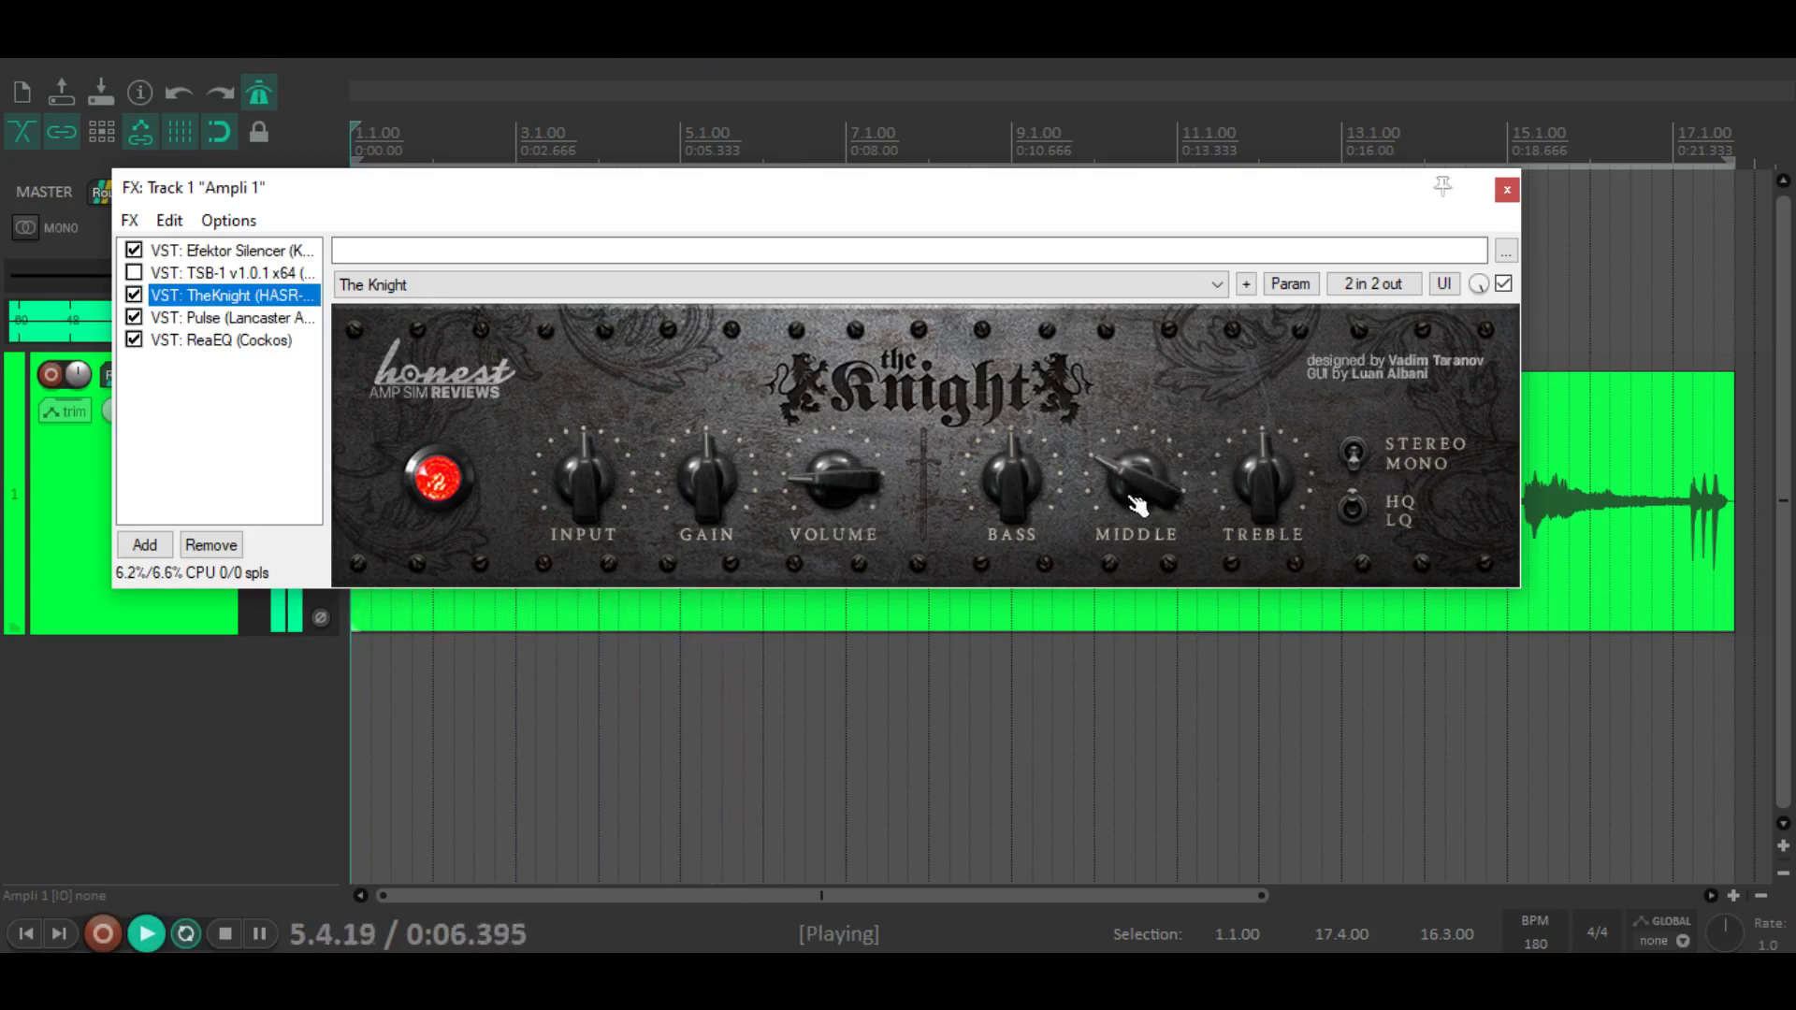
pyautogui.moveTo(1012, 477); pyautogui.dragTo(1012, 449)
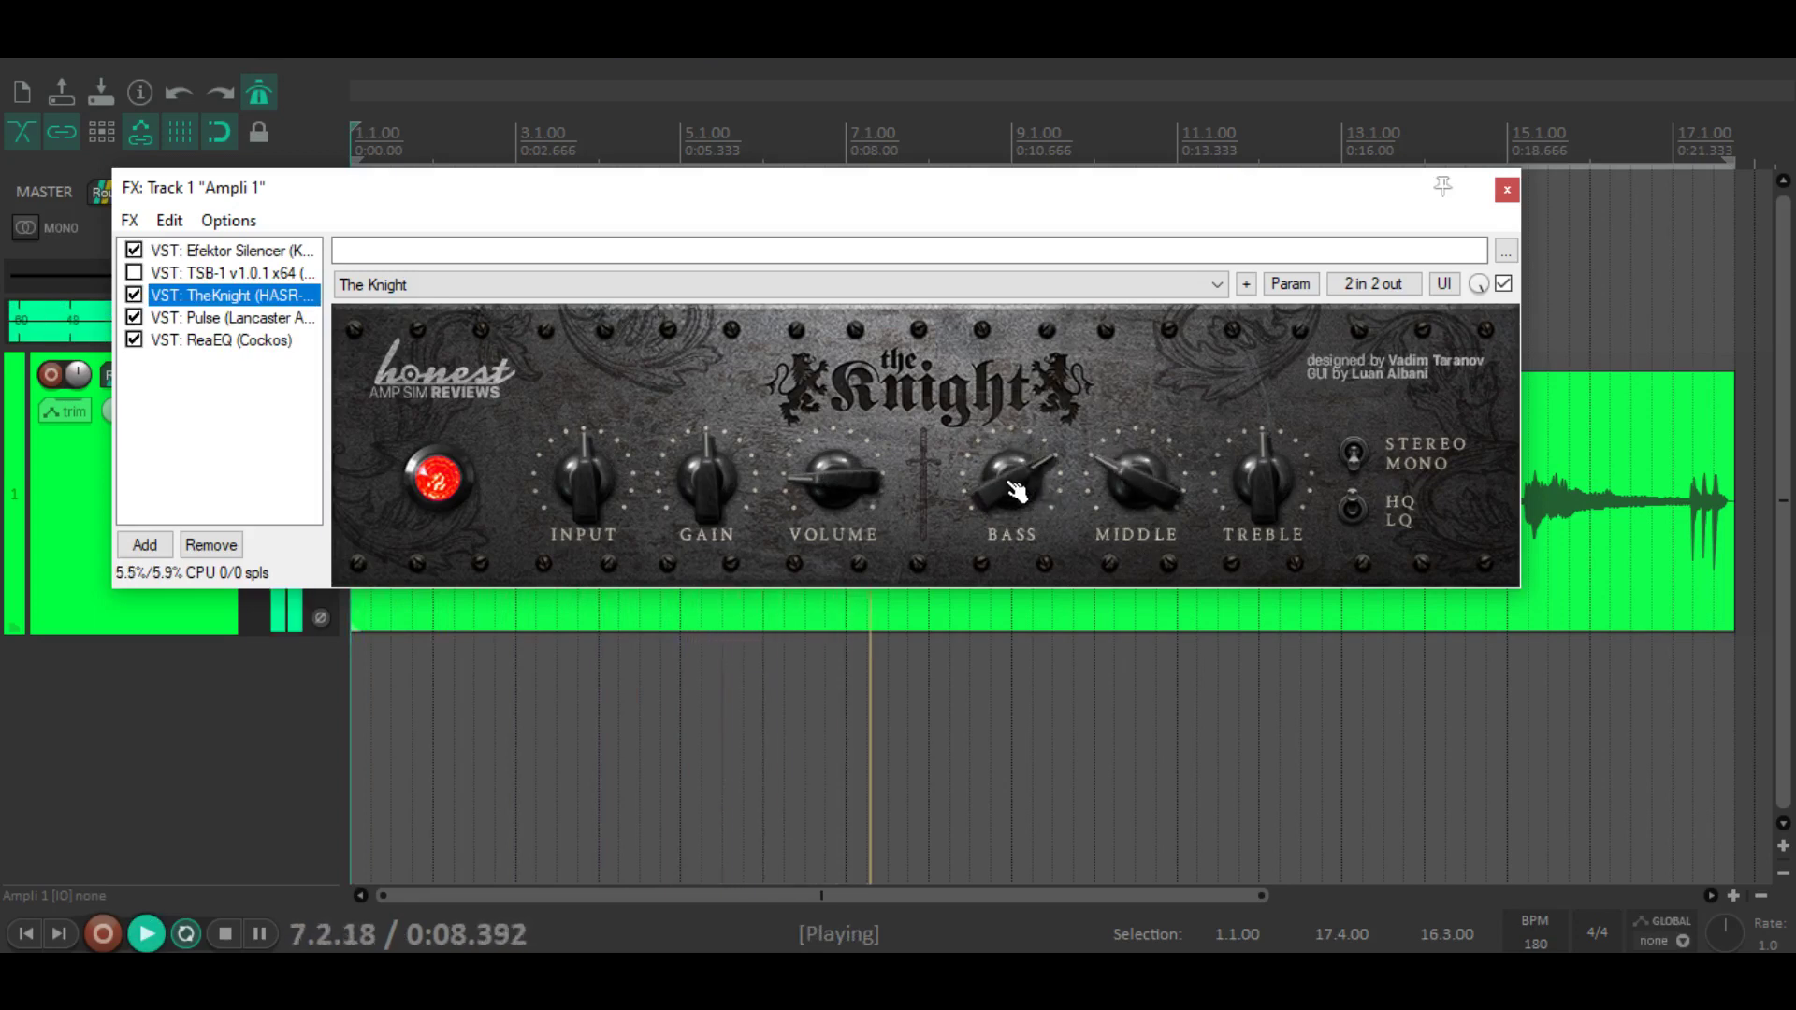
pyautogui.press('space')
pyautogui.press('space')
pyautogui.moveTo(1012, 477); pyautogui.dragTo(1020, 510)
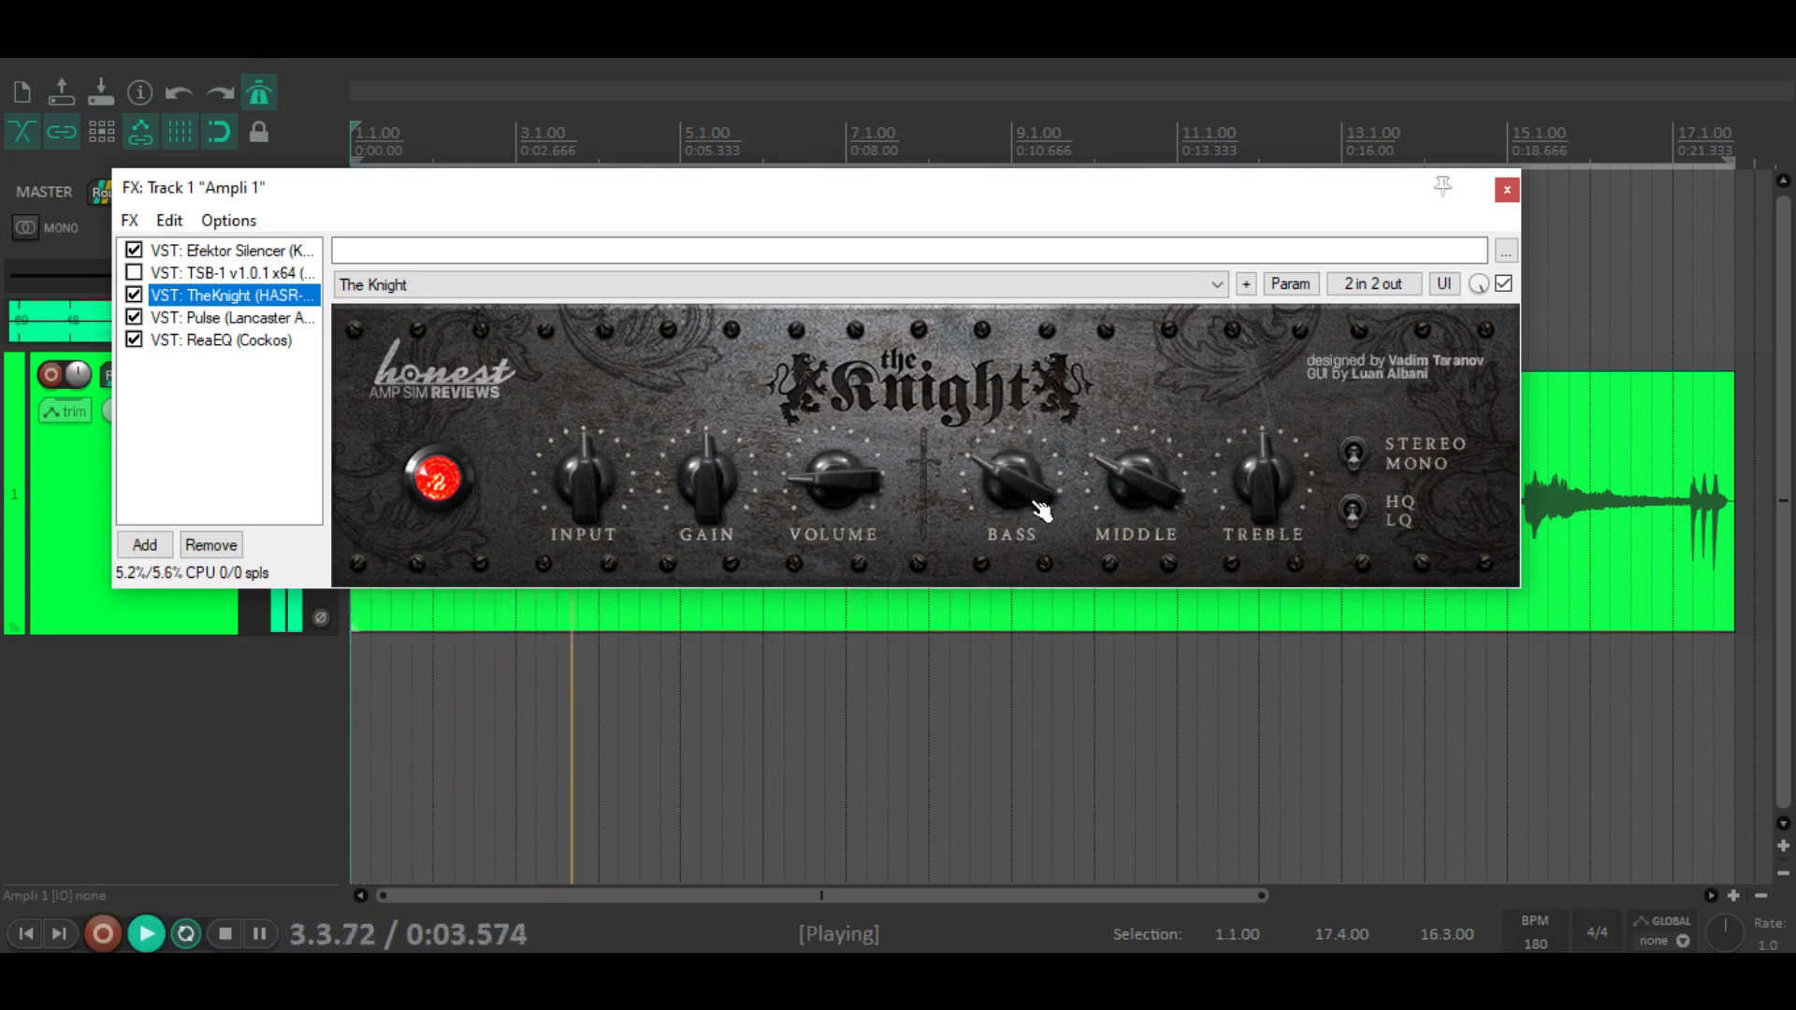
# Step: With the play position moved to measure 9, raise The Knight's Bass to about half past one and reset Middle to noon
pyautogui.click(1015, 142)
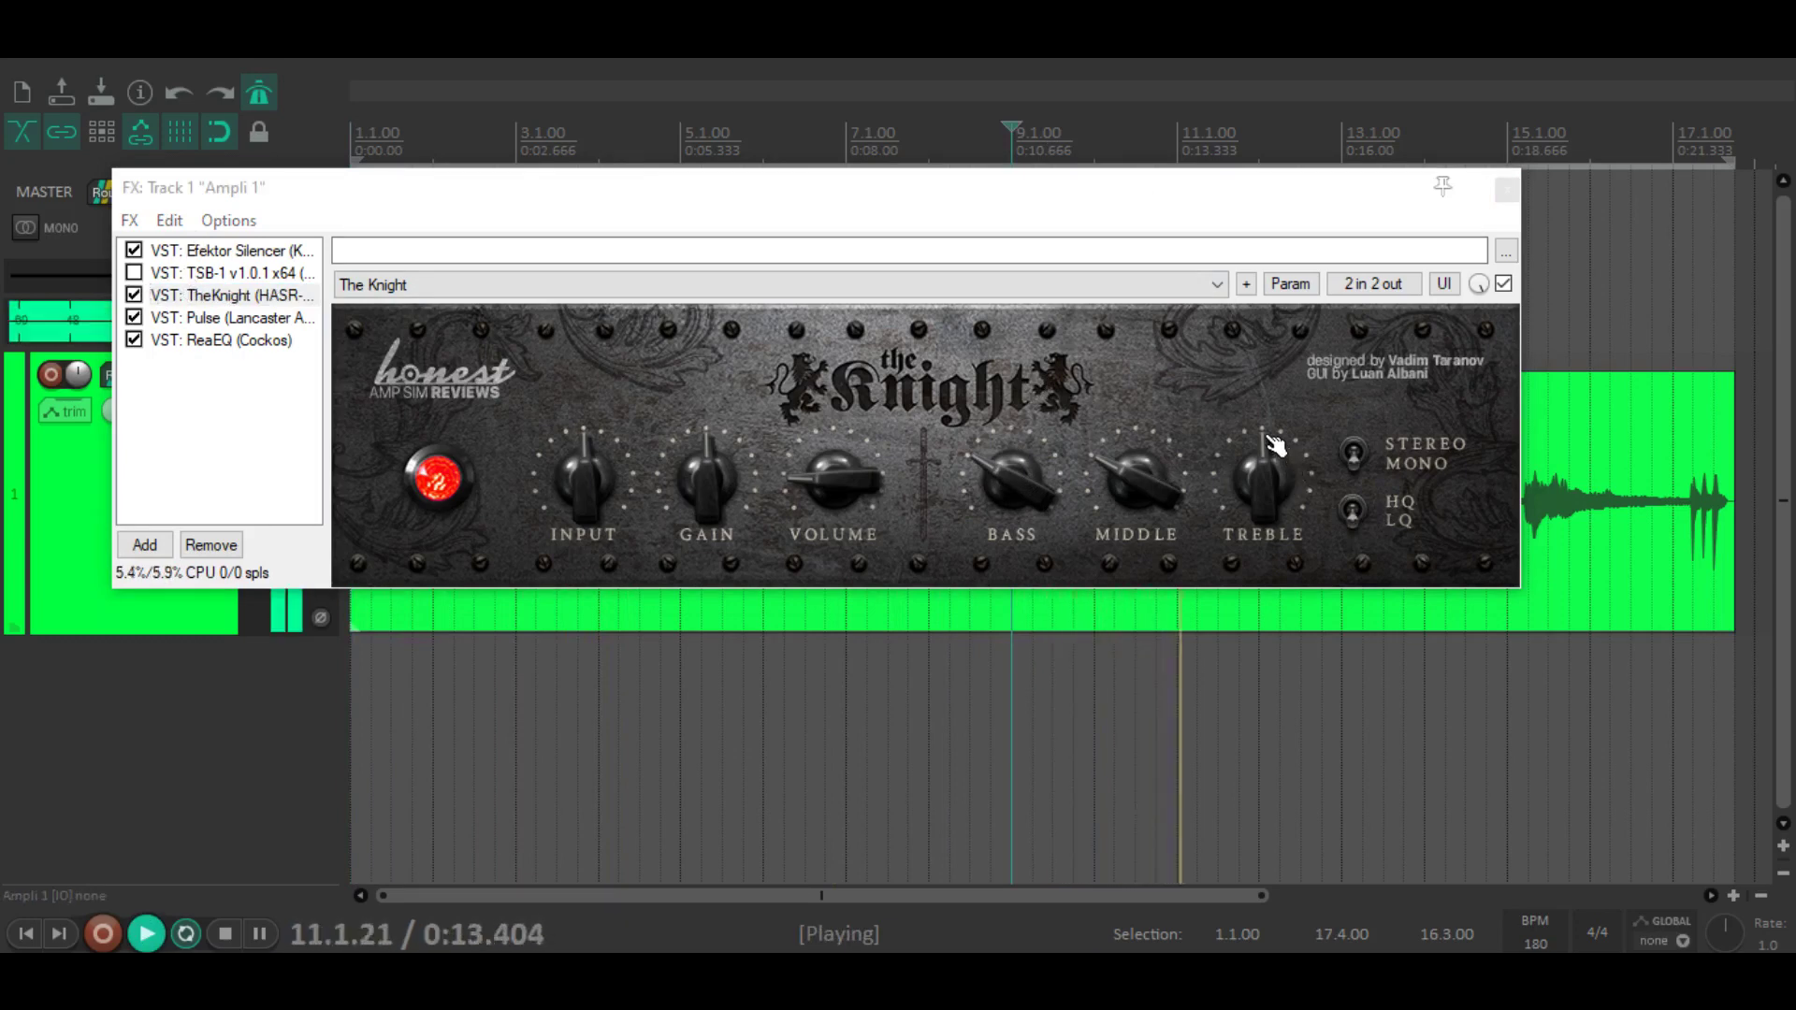
pyautogui.moveTo(1016, 485); pyautogui.dragTo(1016, 412)
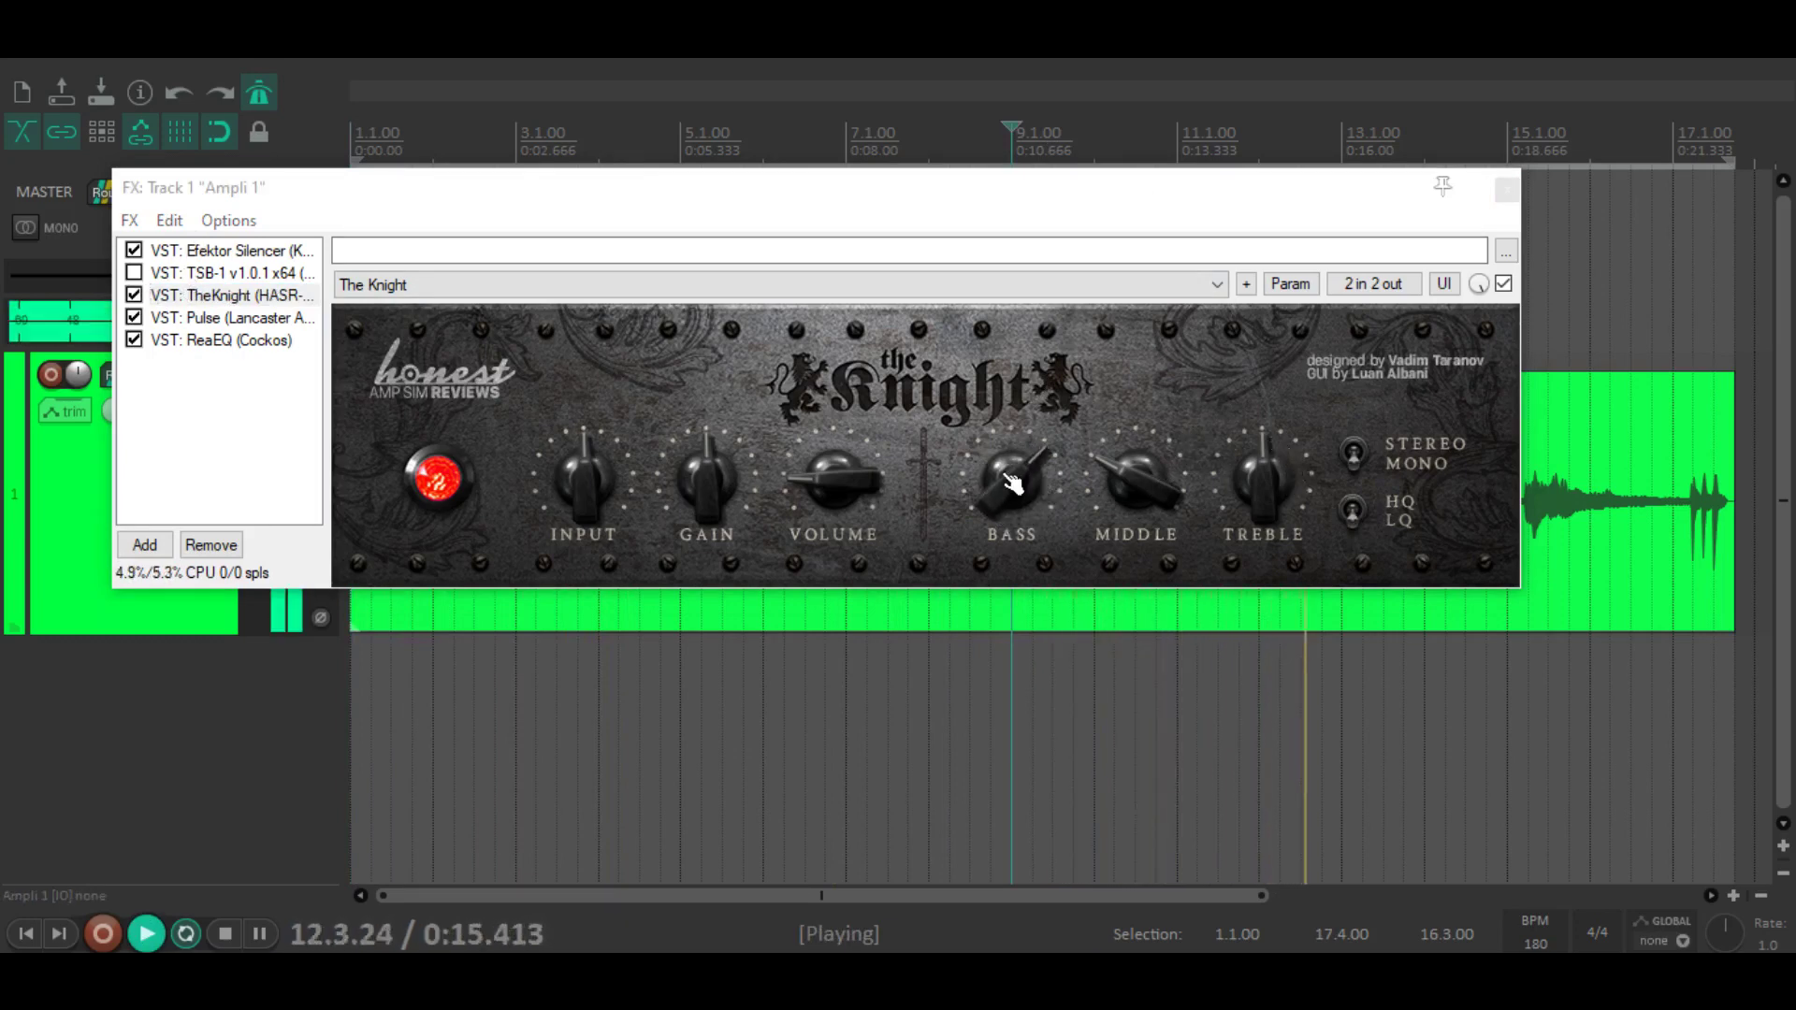
pyautogui.moveTo(1157, 488)
pyautogui.mouseDown()
pyautogui.moveTo(1157, 435)
pyautogui.moveTo(1156, 458)
pyautogui.mouseUp()
pyautogui.doubleClick(1156, 458)
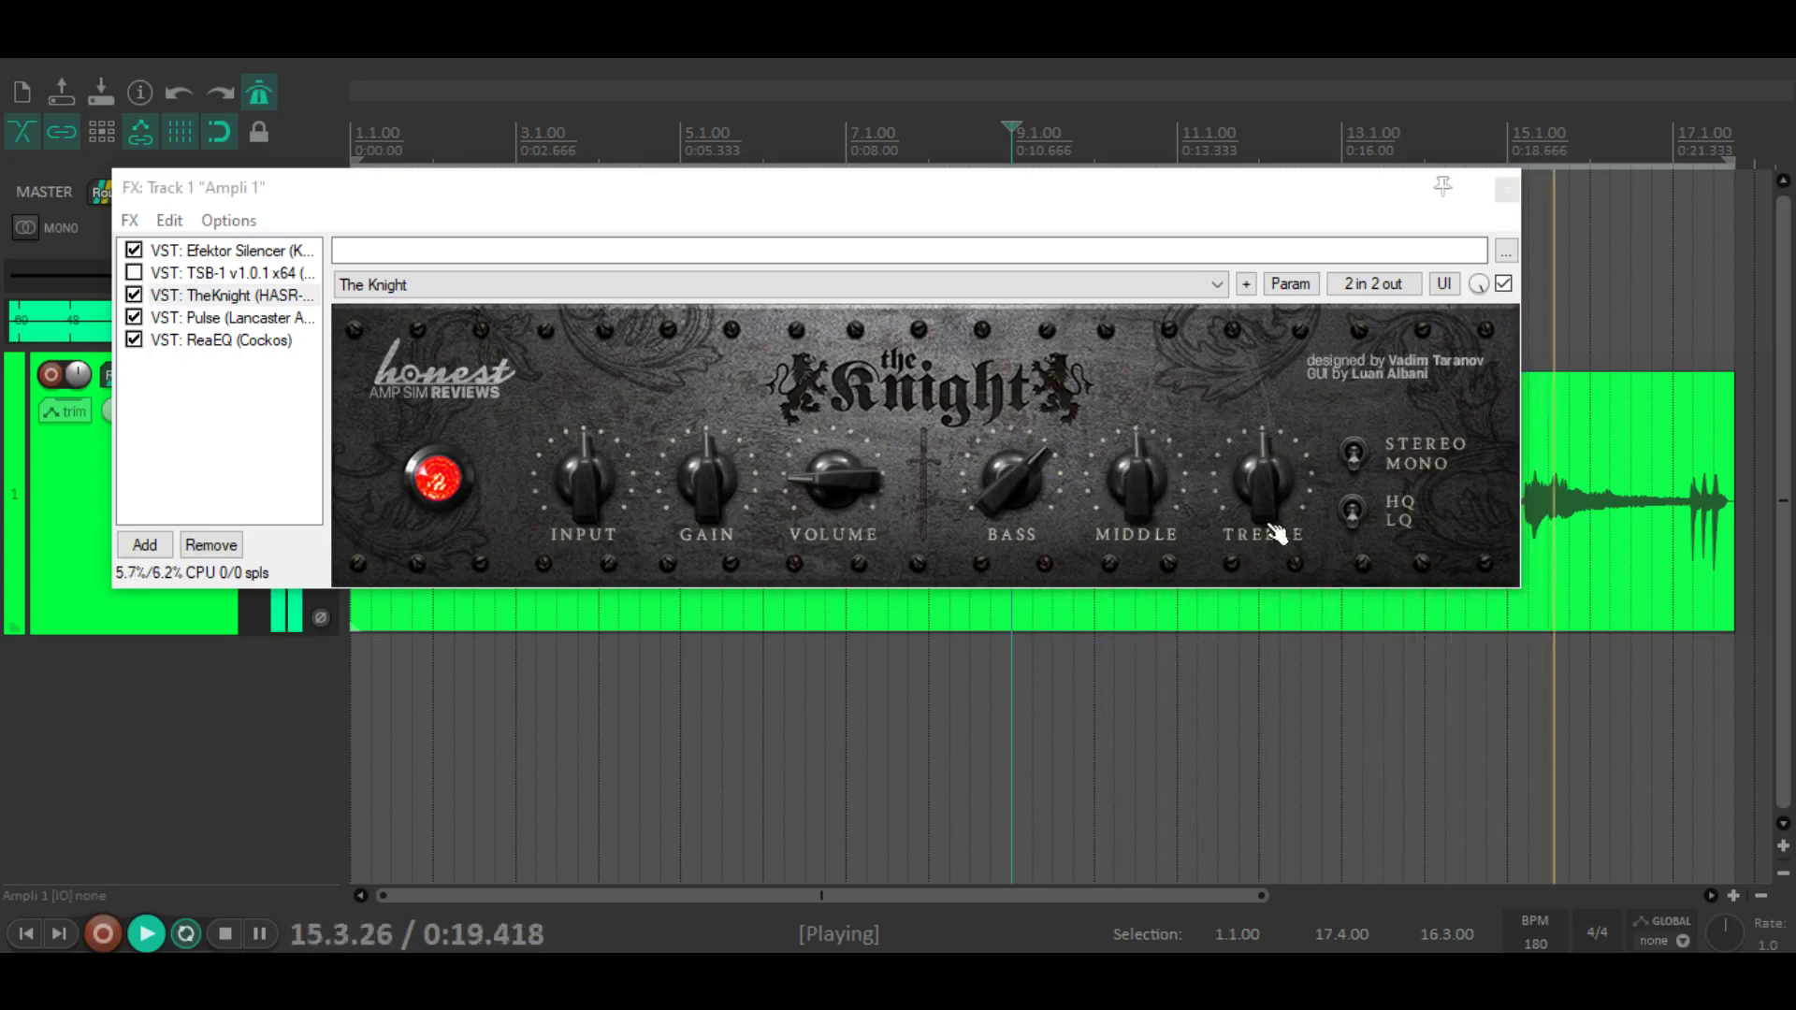
# Step: Lower The Knight's Treble to about half past ten, restart playback from measure 9, and adjust the Volume
pyautogui.moveTo(1263, 477); pyautogui.dragTo(1266, 513)
pyautogui.press('space')
pyautogui.press('space')
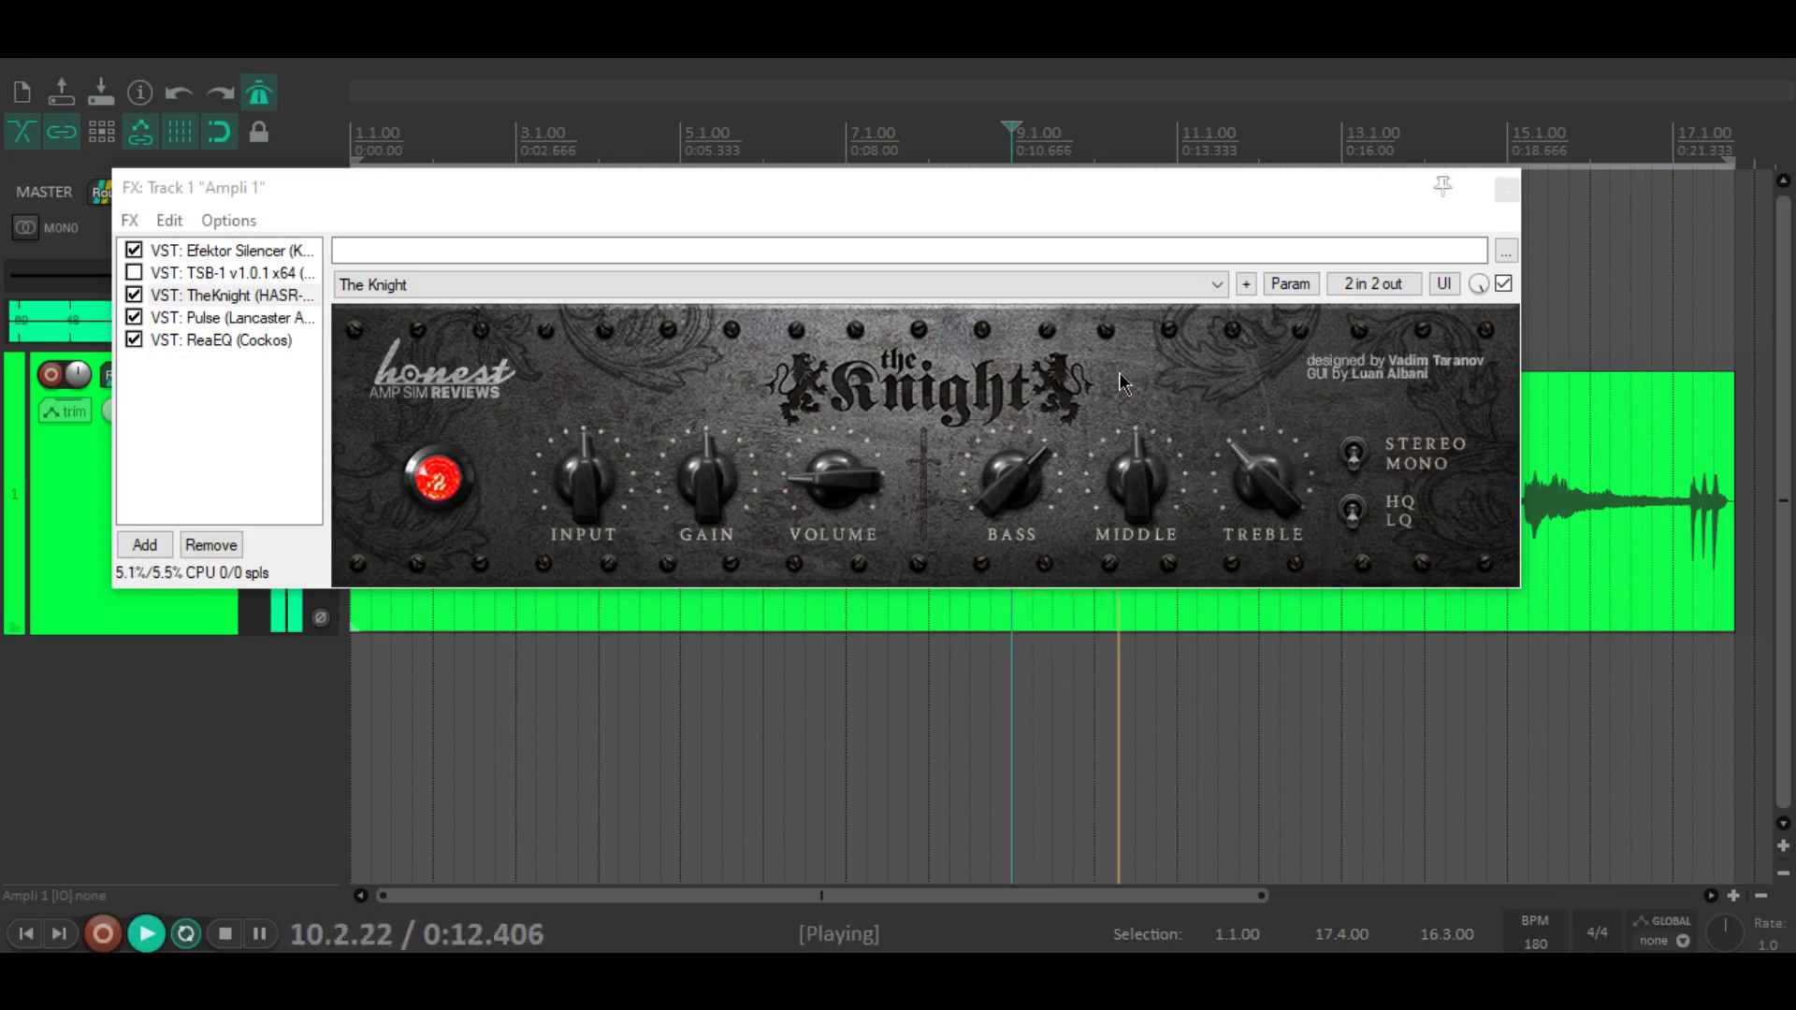
pyautogui.moveTo(836, 479); pyautogui.dragTo(730, 524)
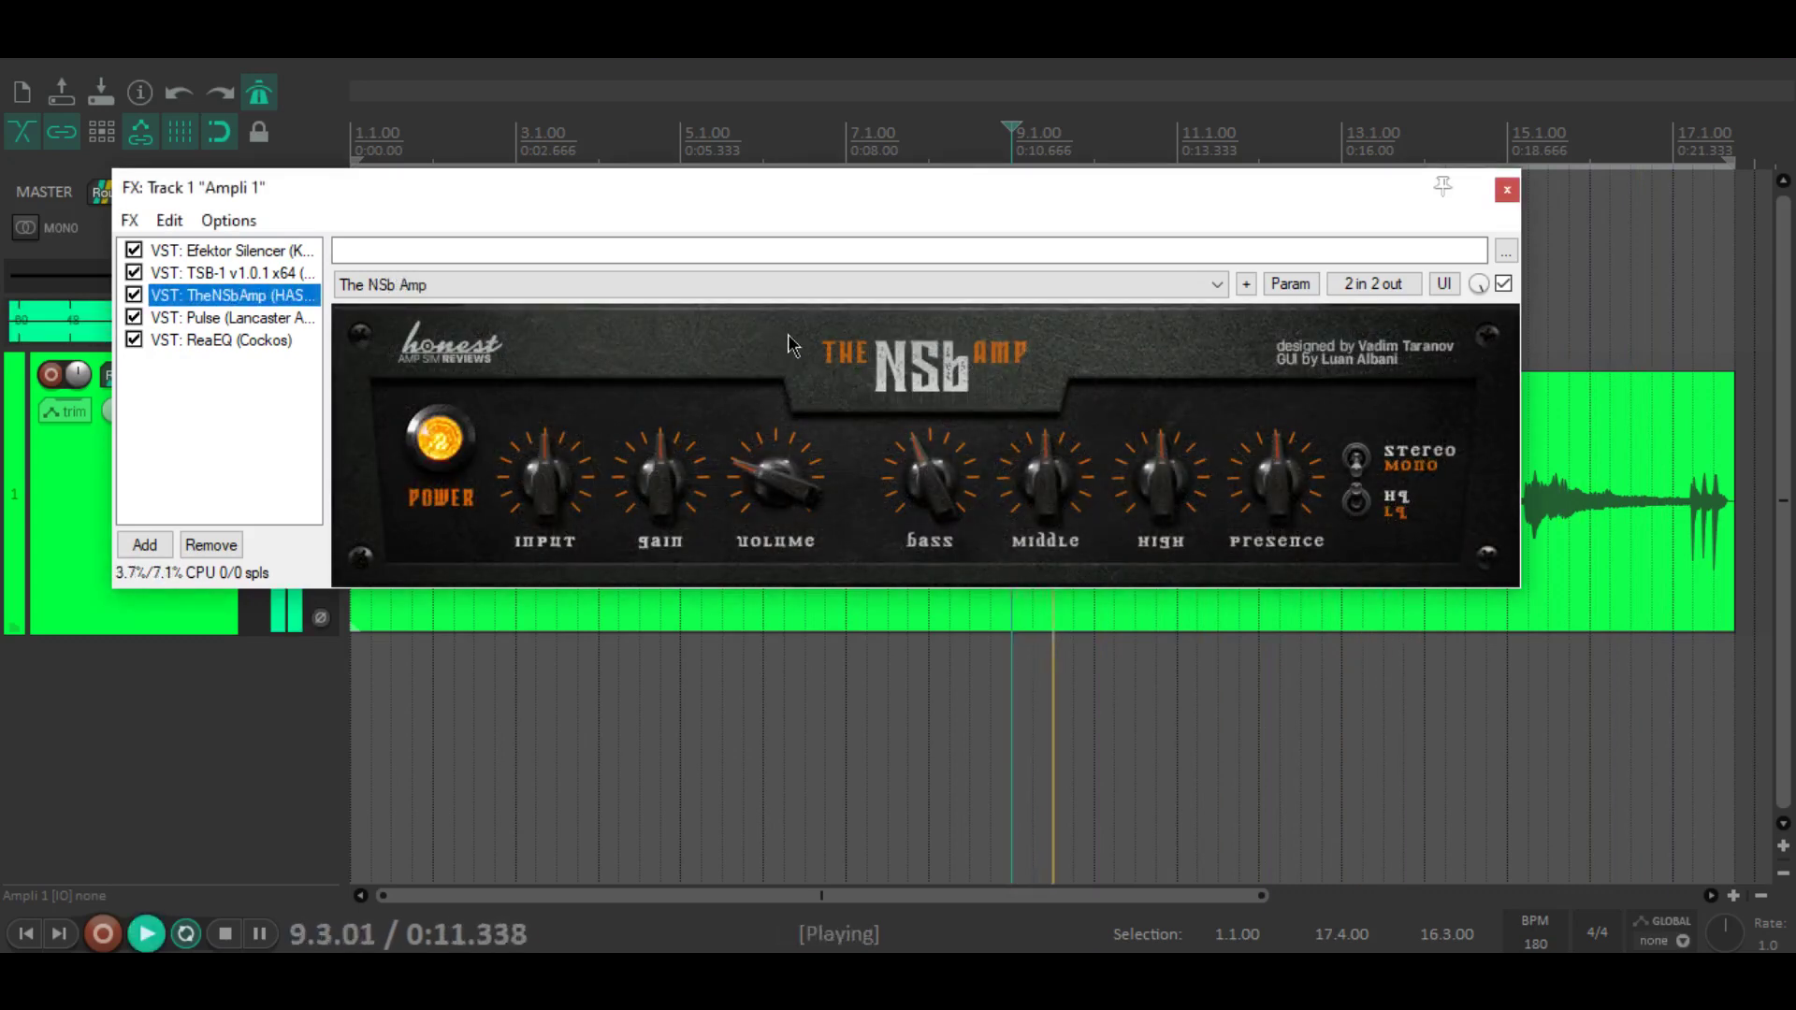
# Step: From the track's start, set The NSb Amp's Middle and Bass to about one o'clock, Volume to about eleven and Presence to about half past ten
pyautogui.click(26, 933)
pyautogui.moveTo(1054, 482); pyautogui.dragTo(1055, 543)
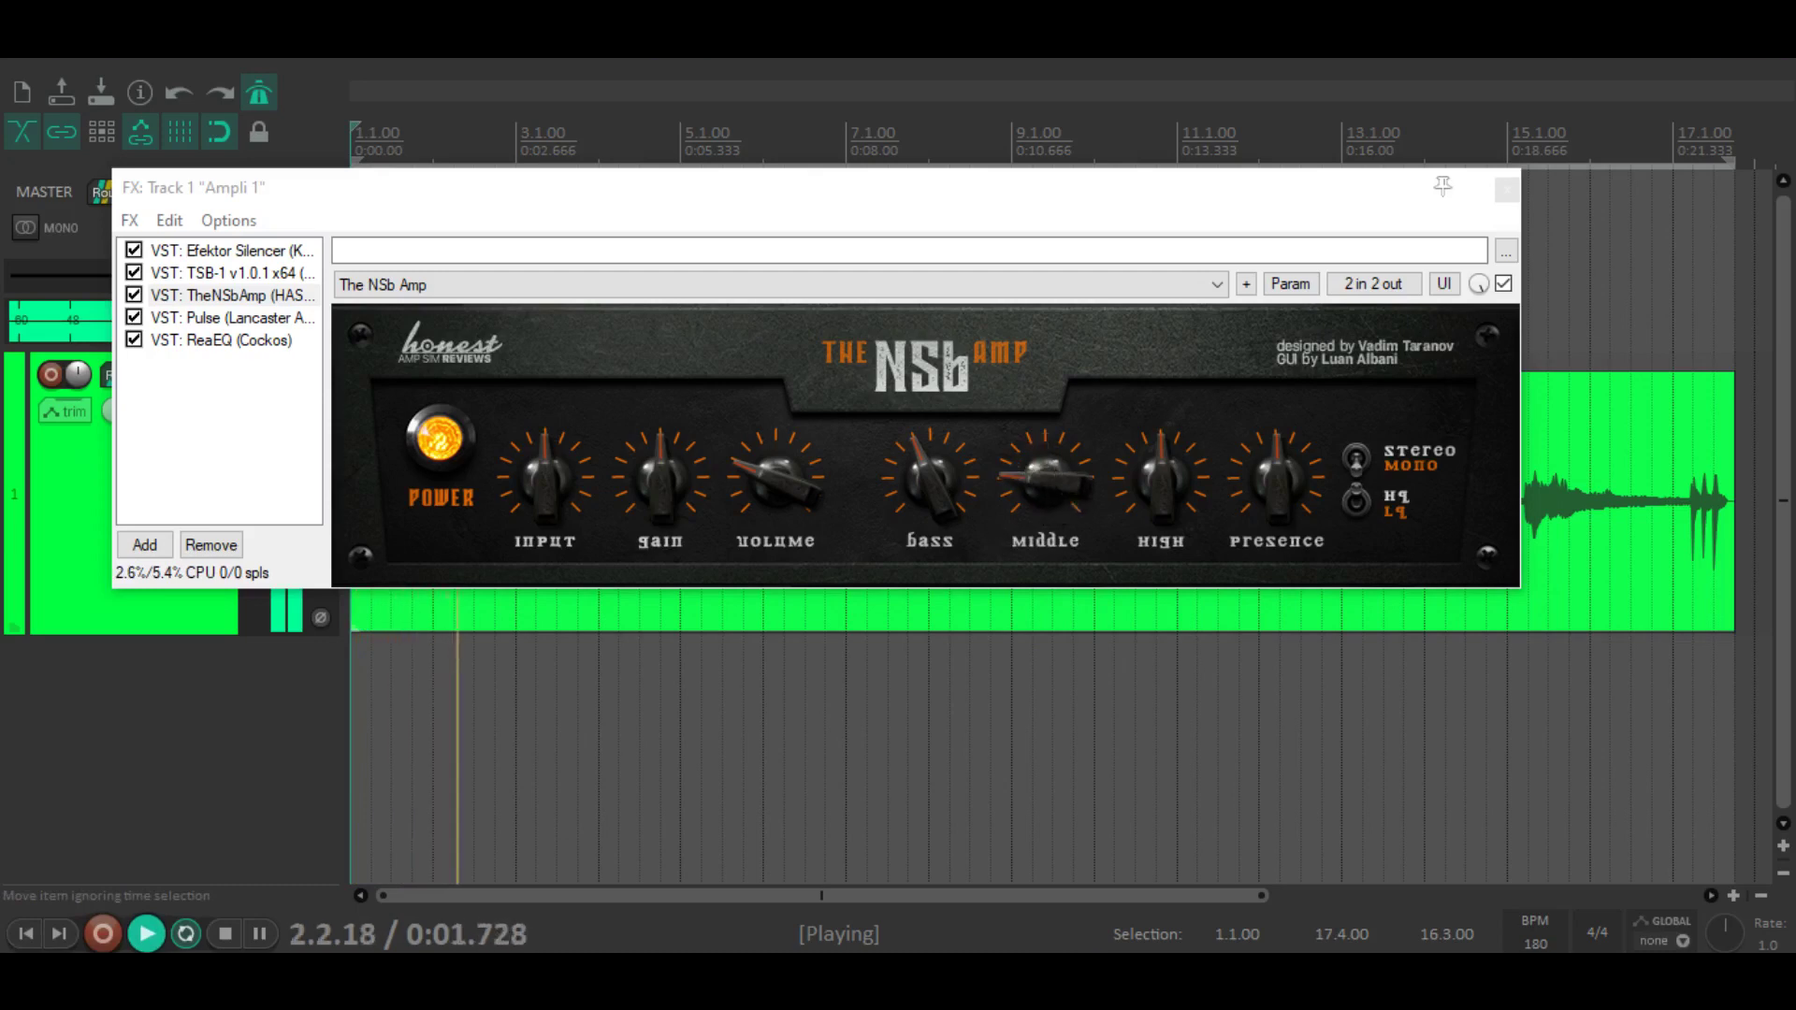
pyautogui.moveTo(777, 481); pyautogui.dragTo(777, 472)
pyautogui.moveTo(1045, 482); pyautogui.dragTo(1055, 440)
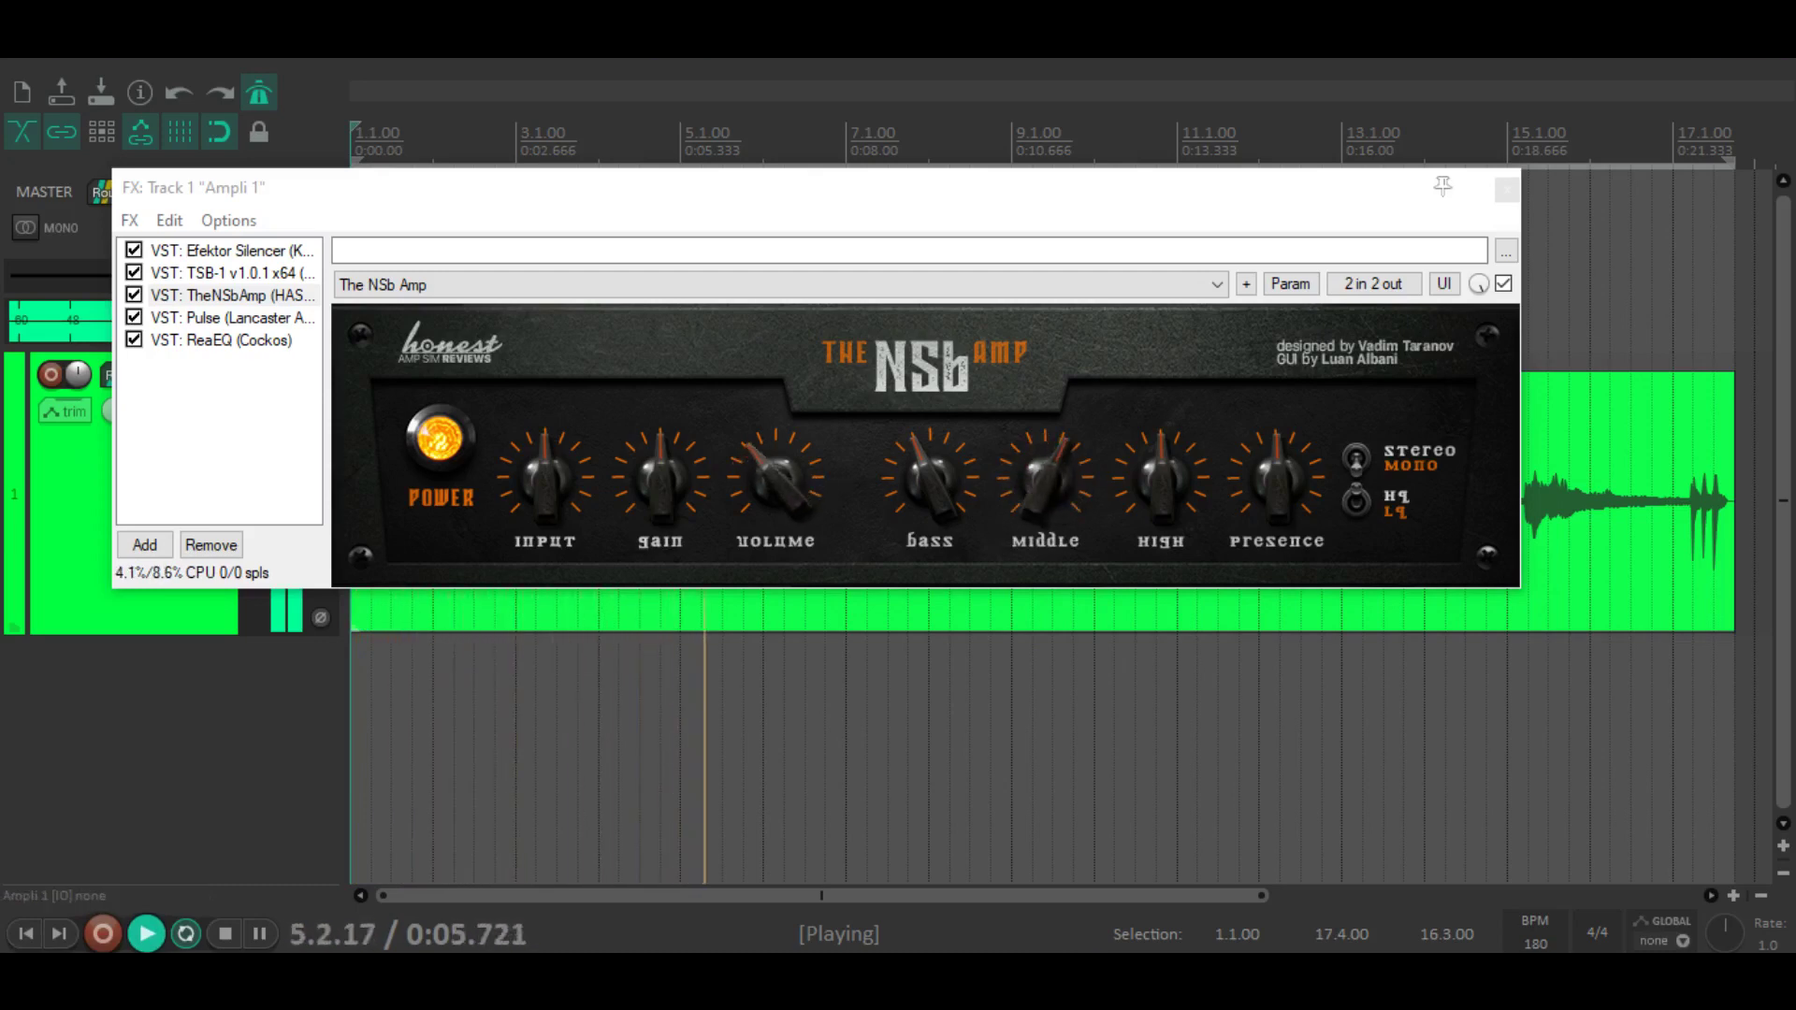
pyautogui.moveTo(946, 497); pyautogui.dragTo(946, 463)
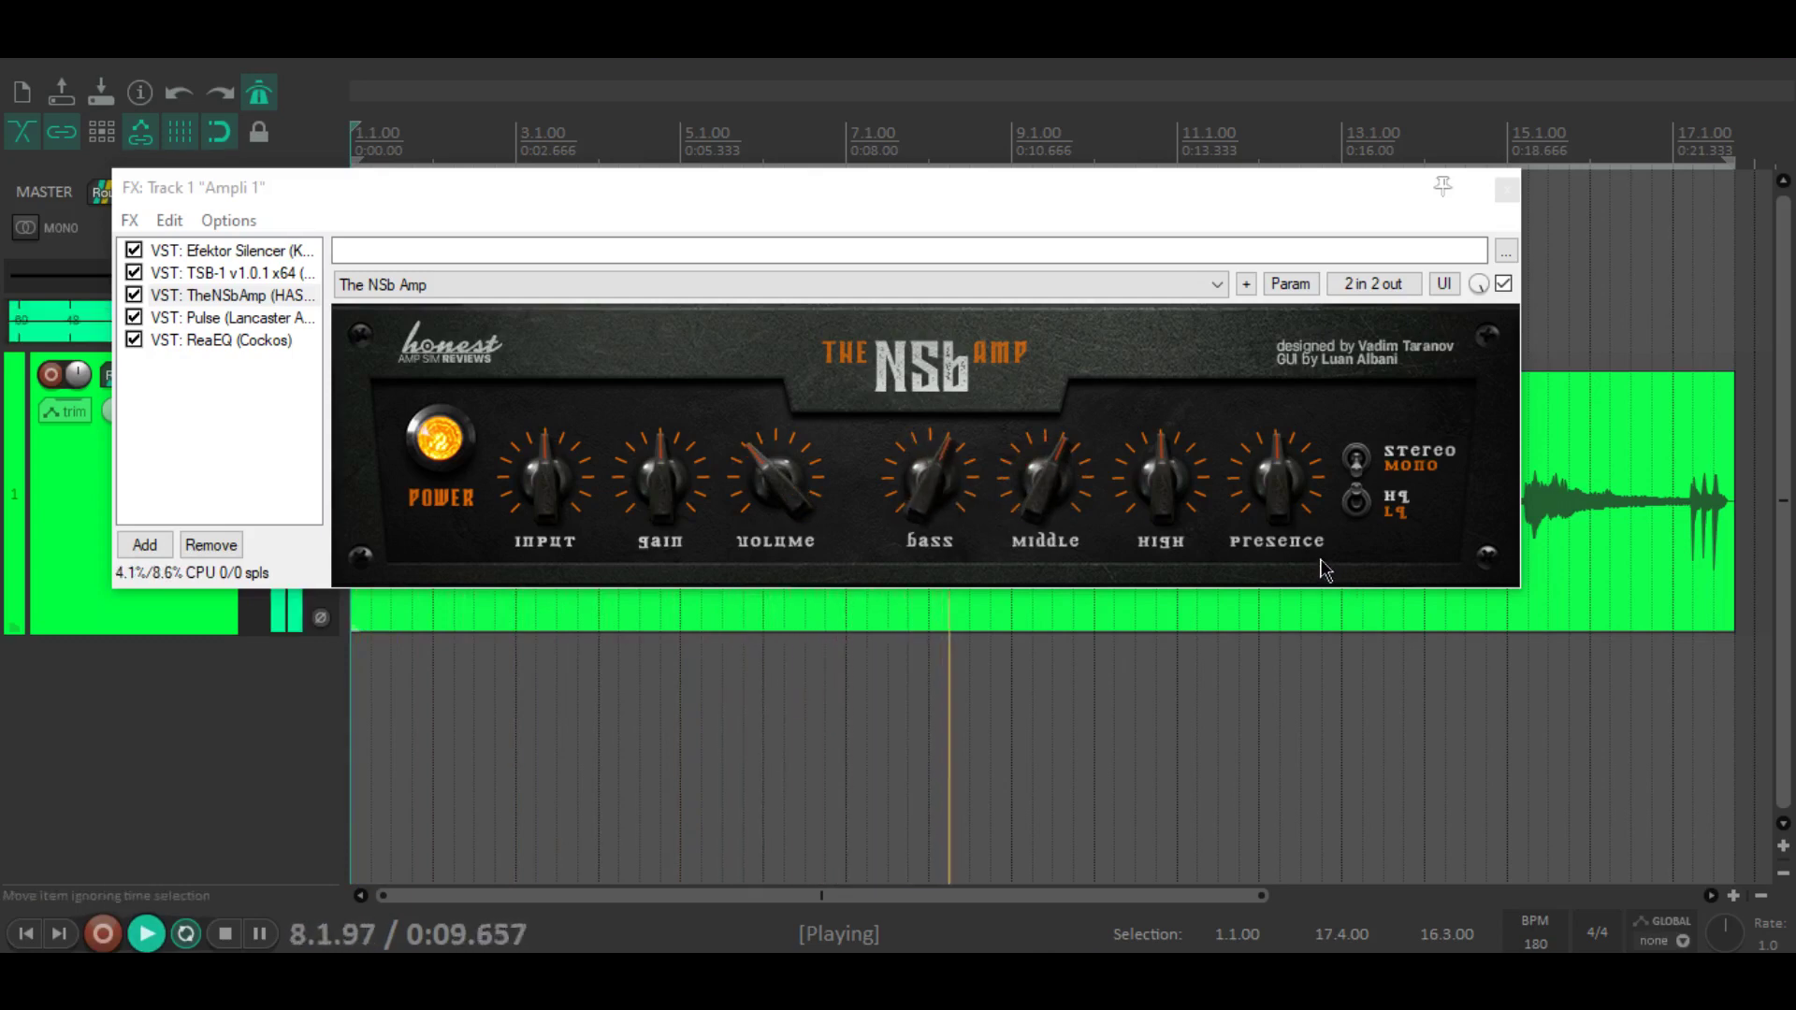
pyautogui.moveTo(1277, 477); pyautogui.dragTo(1277, 510)
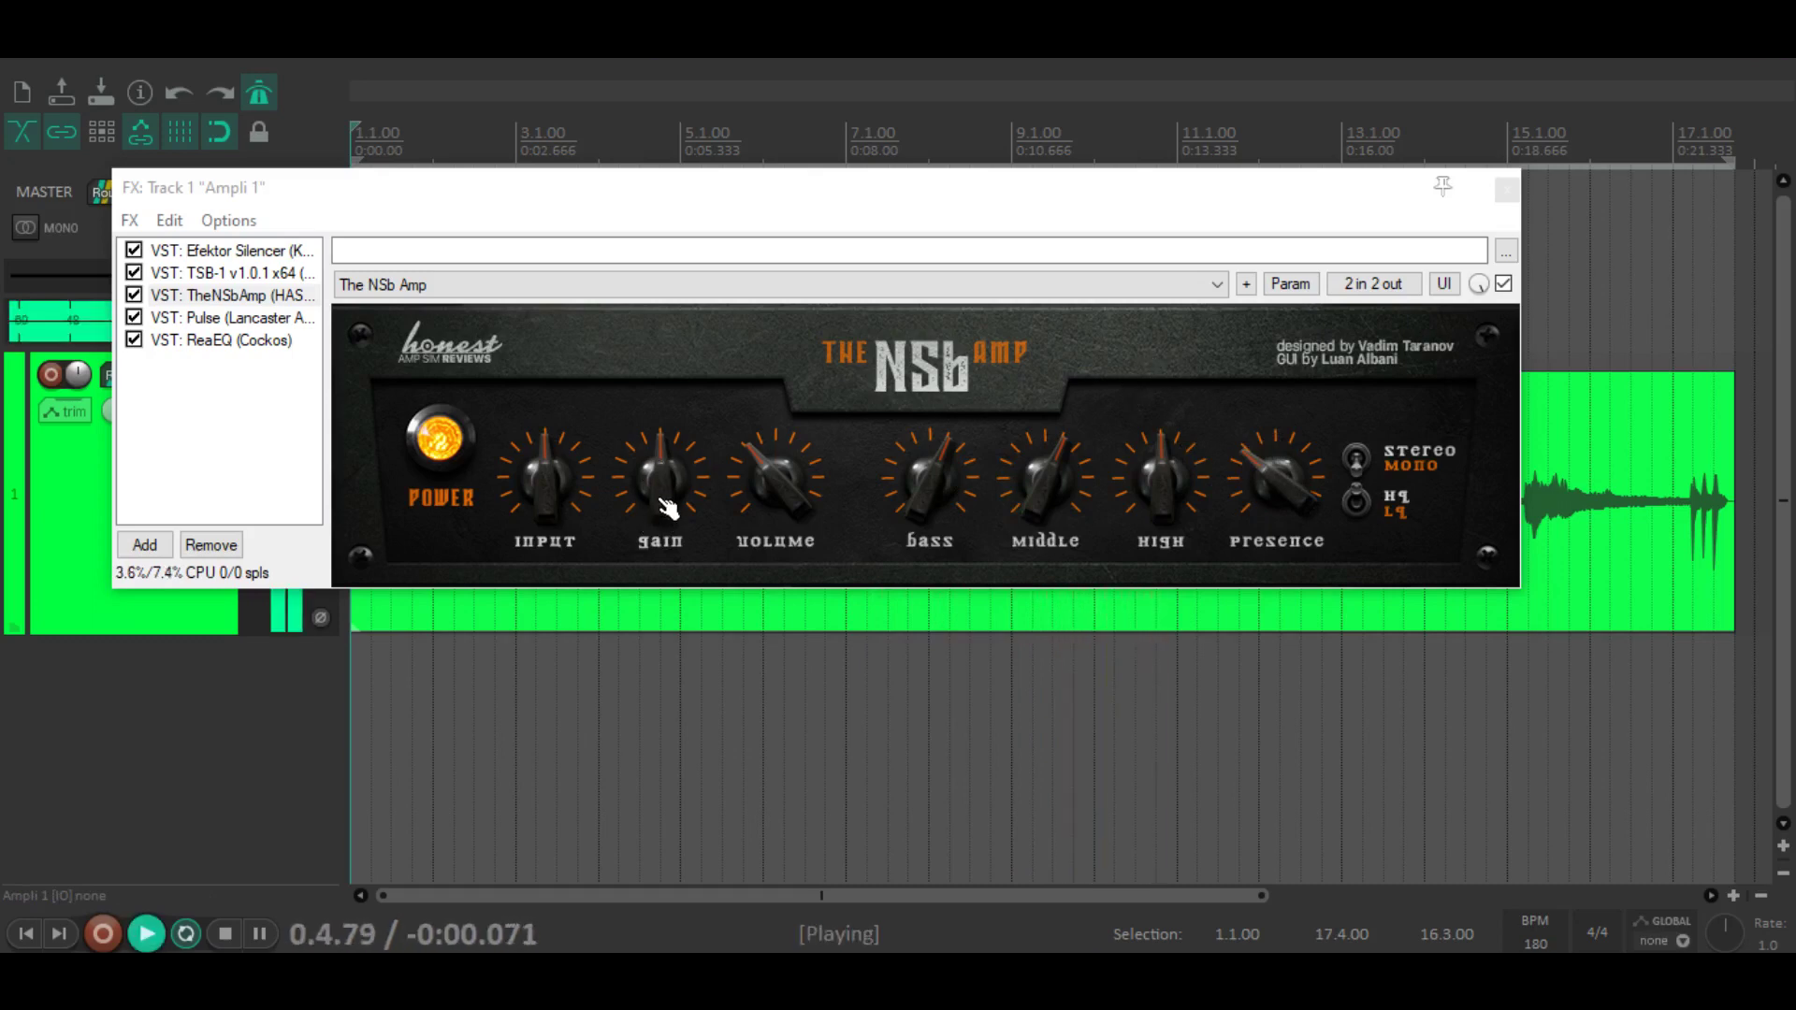
# Step: Set The NSb Amp's Gain to about nine o'clock after trying it near maximum, and compare the tone with TSB-1 briefly bypassed
pyautogui.moveTo(646, 519); pyautogui.dragTo(645, 468)
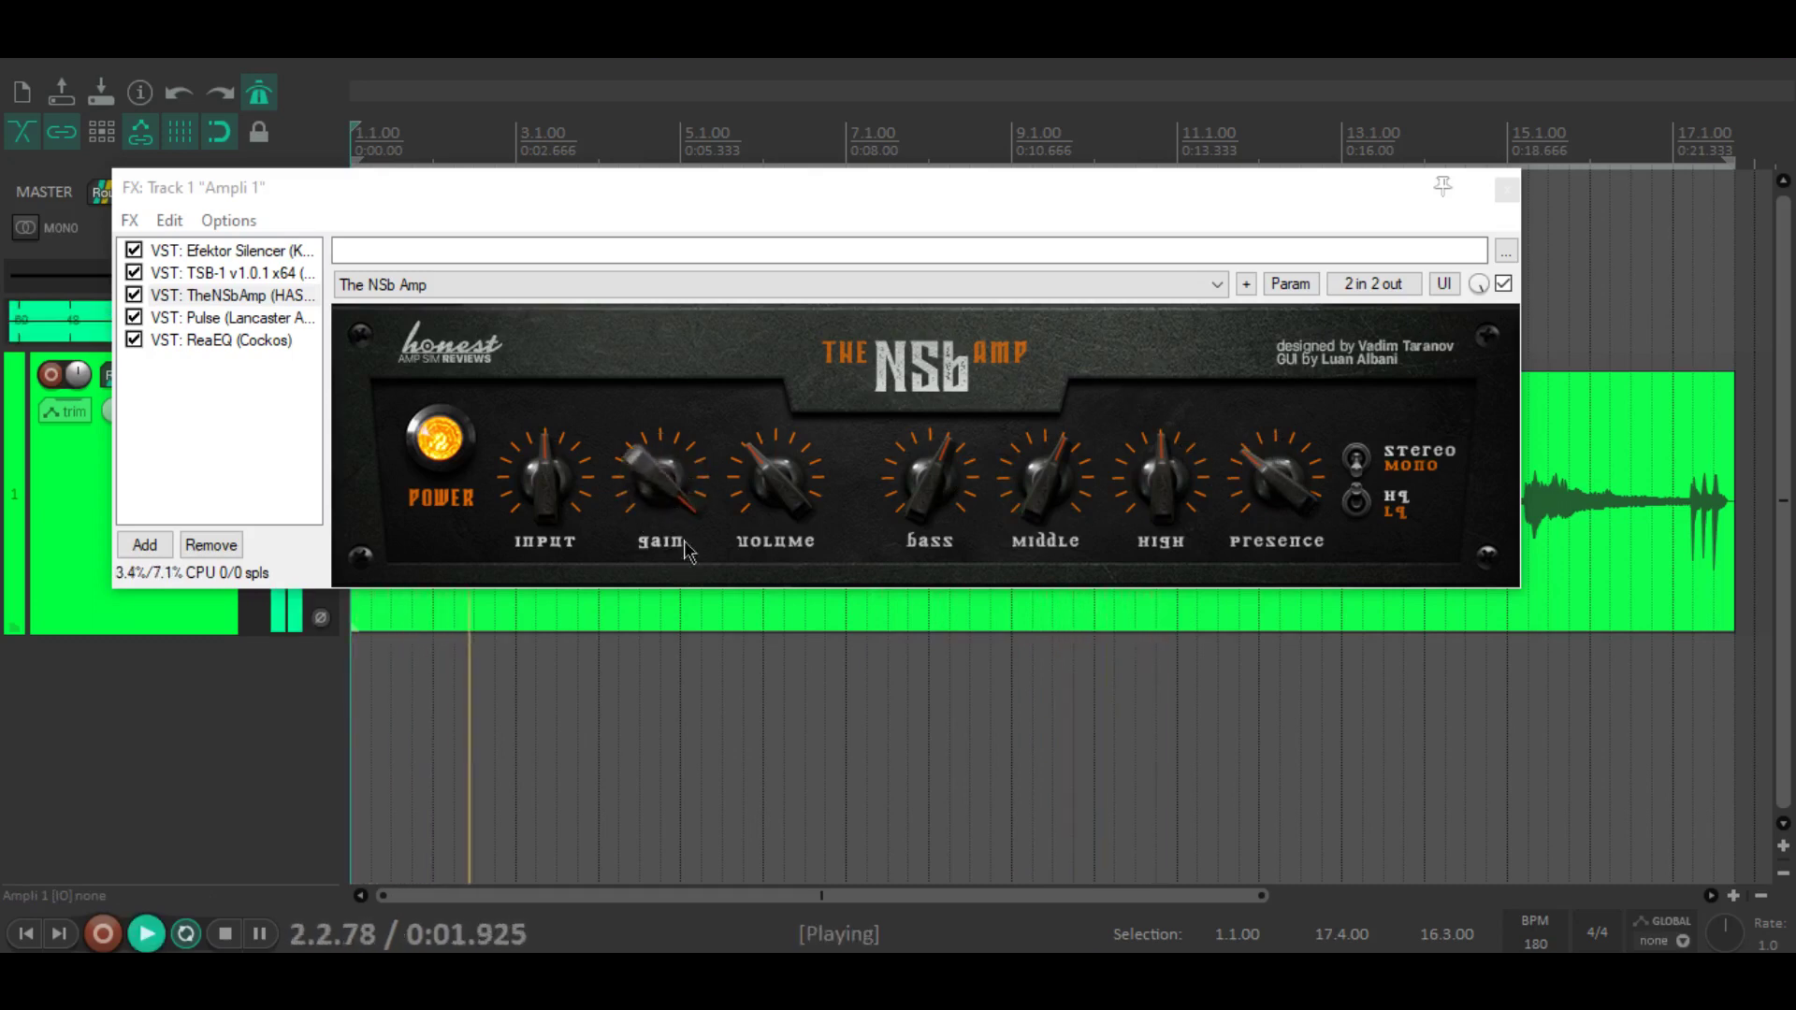
pyautogui.moveTo(690, 553); pyautogui.dragTo(690, 623)
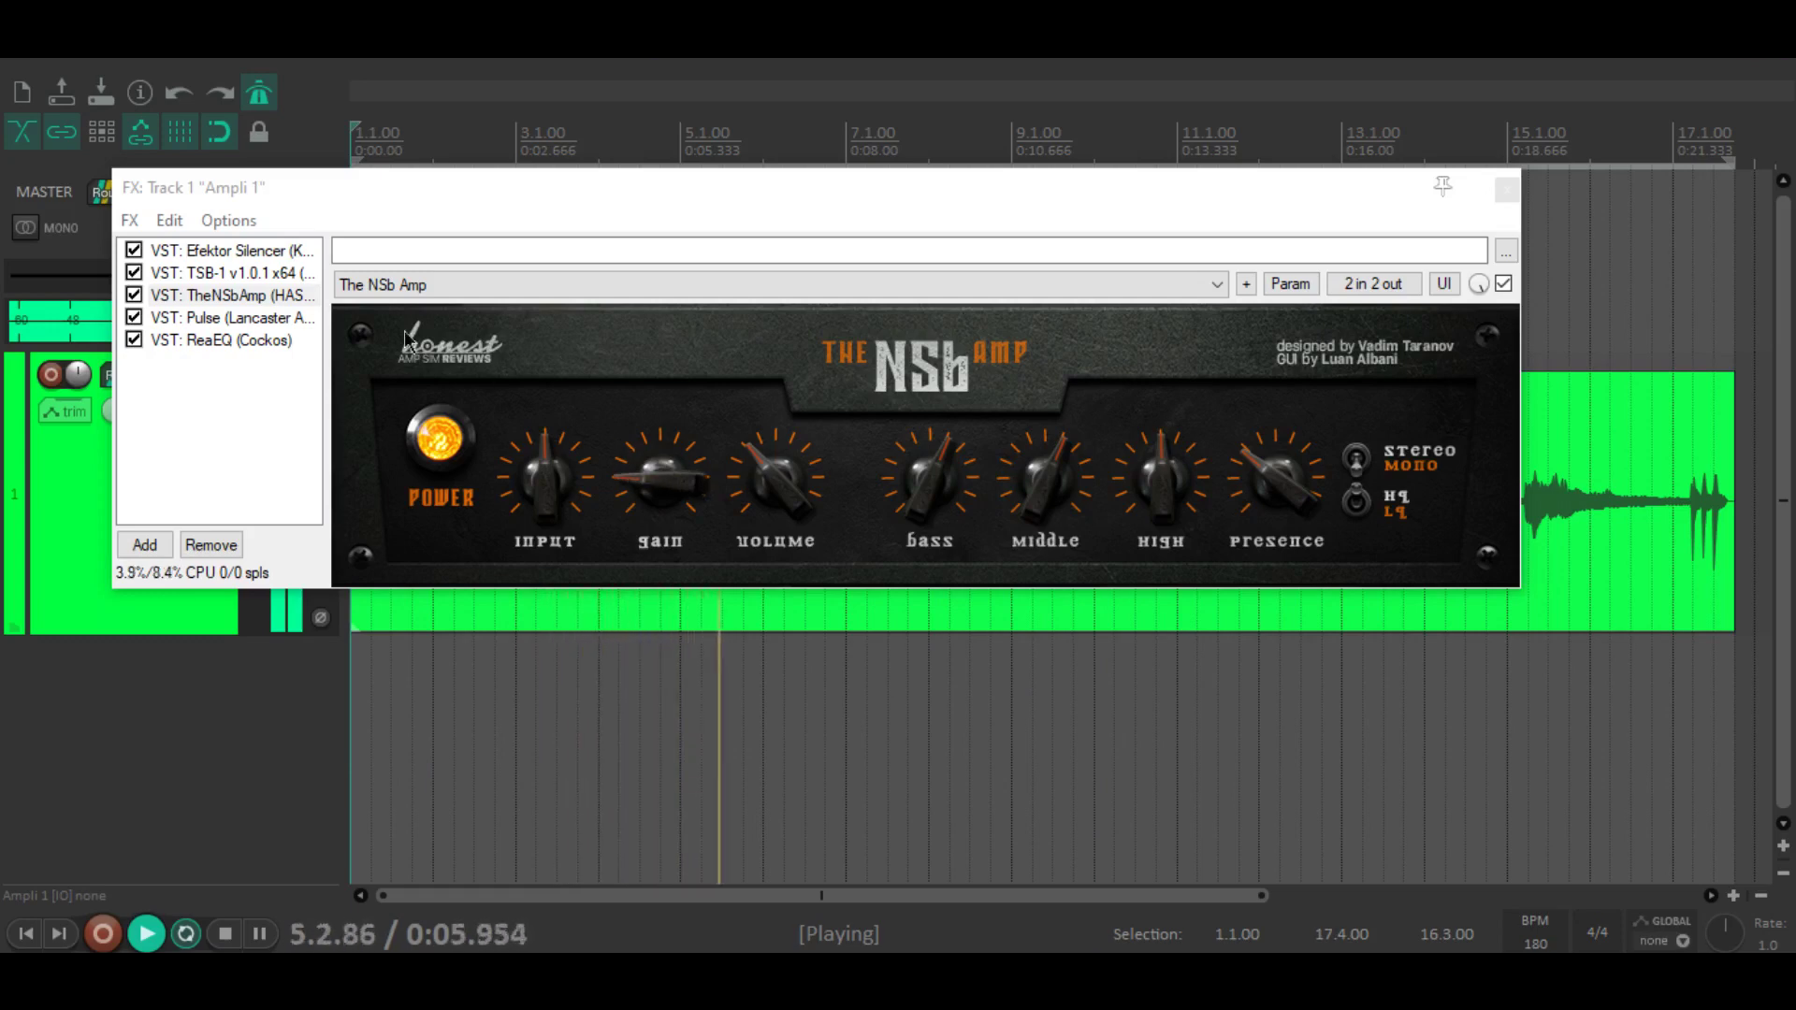
pyautogui.click(134, 272)
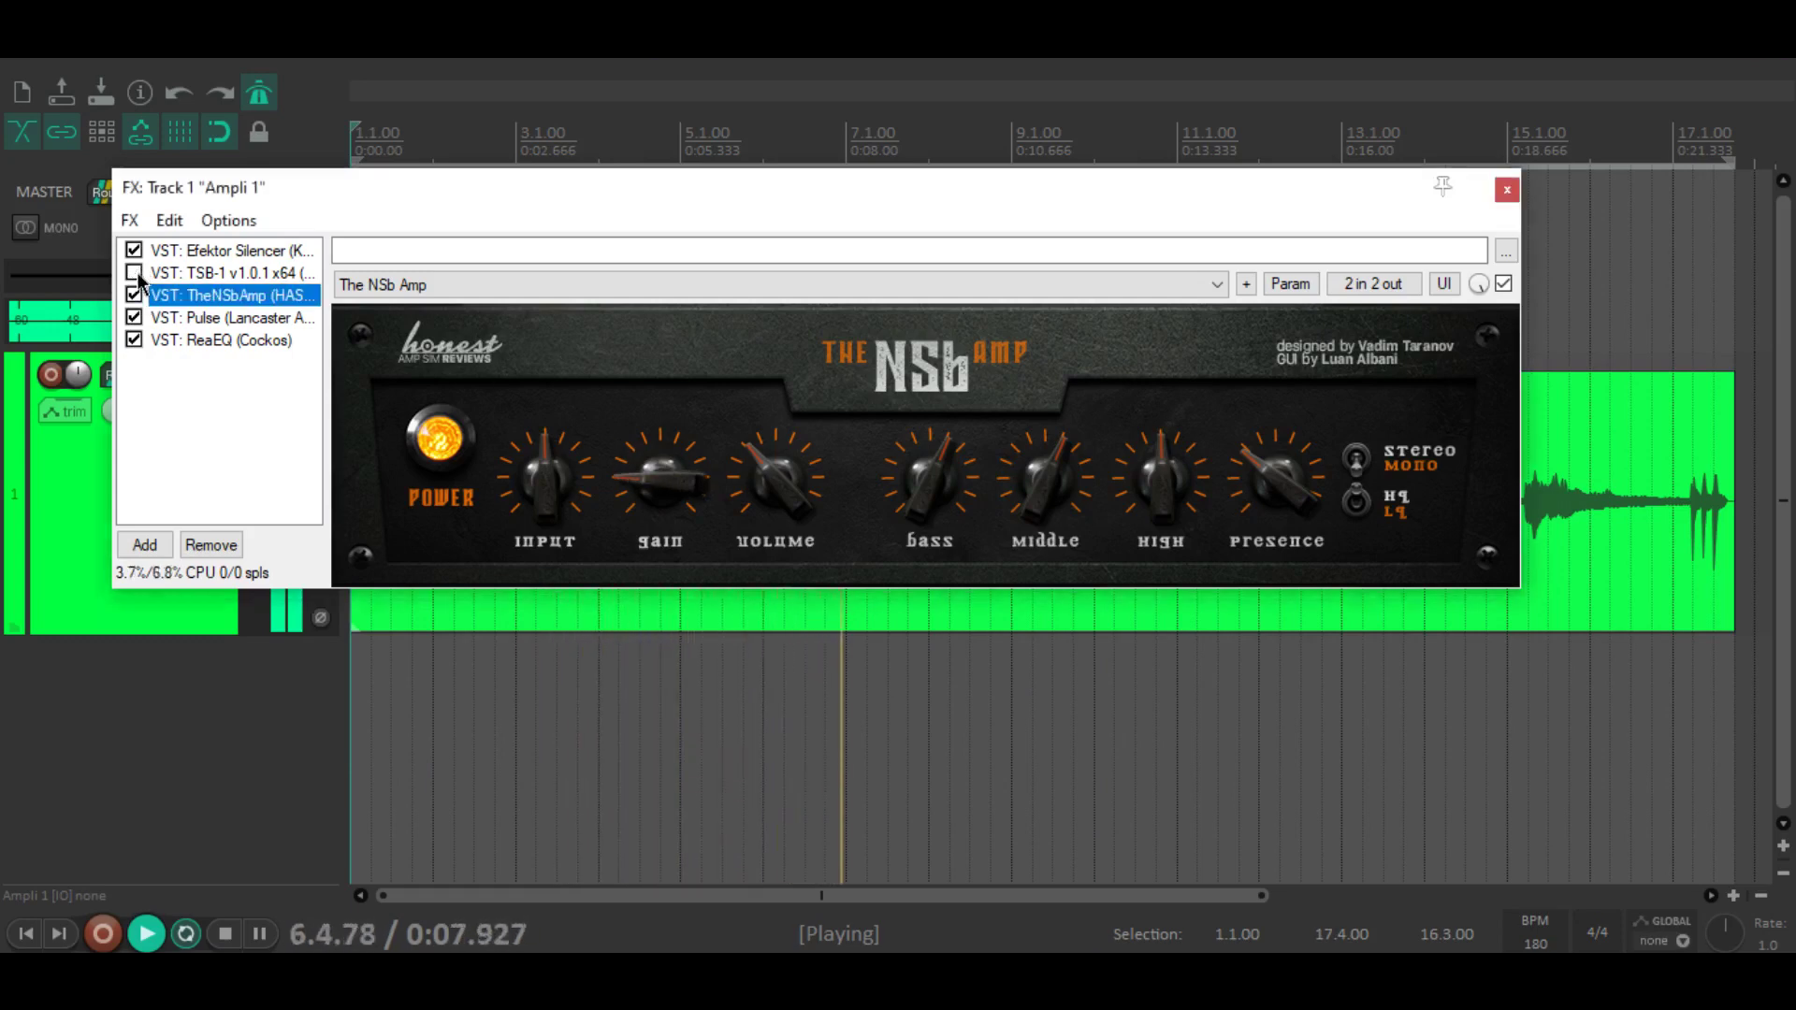
pyautogui.click(134, 272)
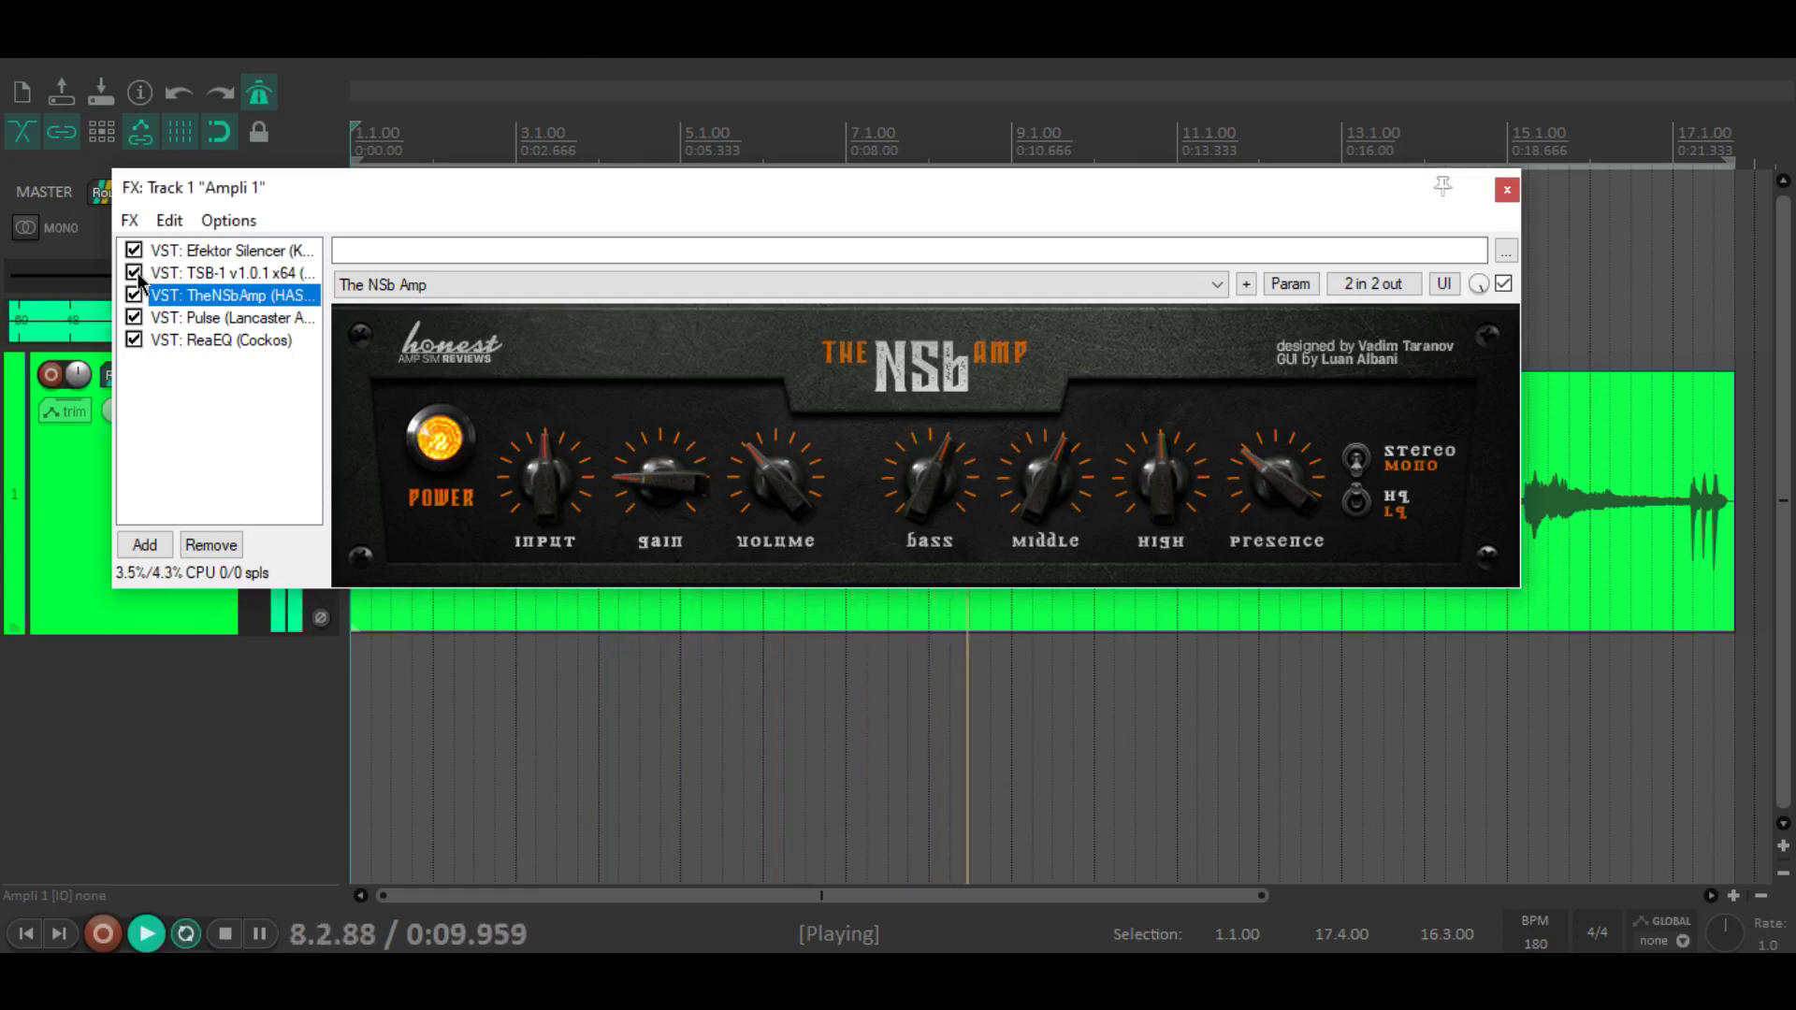
# Step: Set The NSb Amp's Bass and Volume to about half past eleven, High to about half past ten and Middle to about half past one
pyautogui.moveTo(929, 481); pyautogui.dragTo(929, 516)
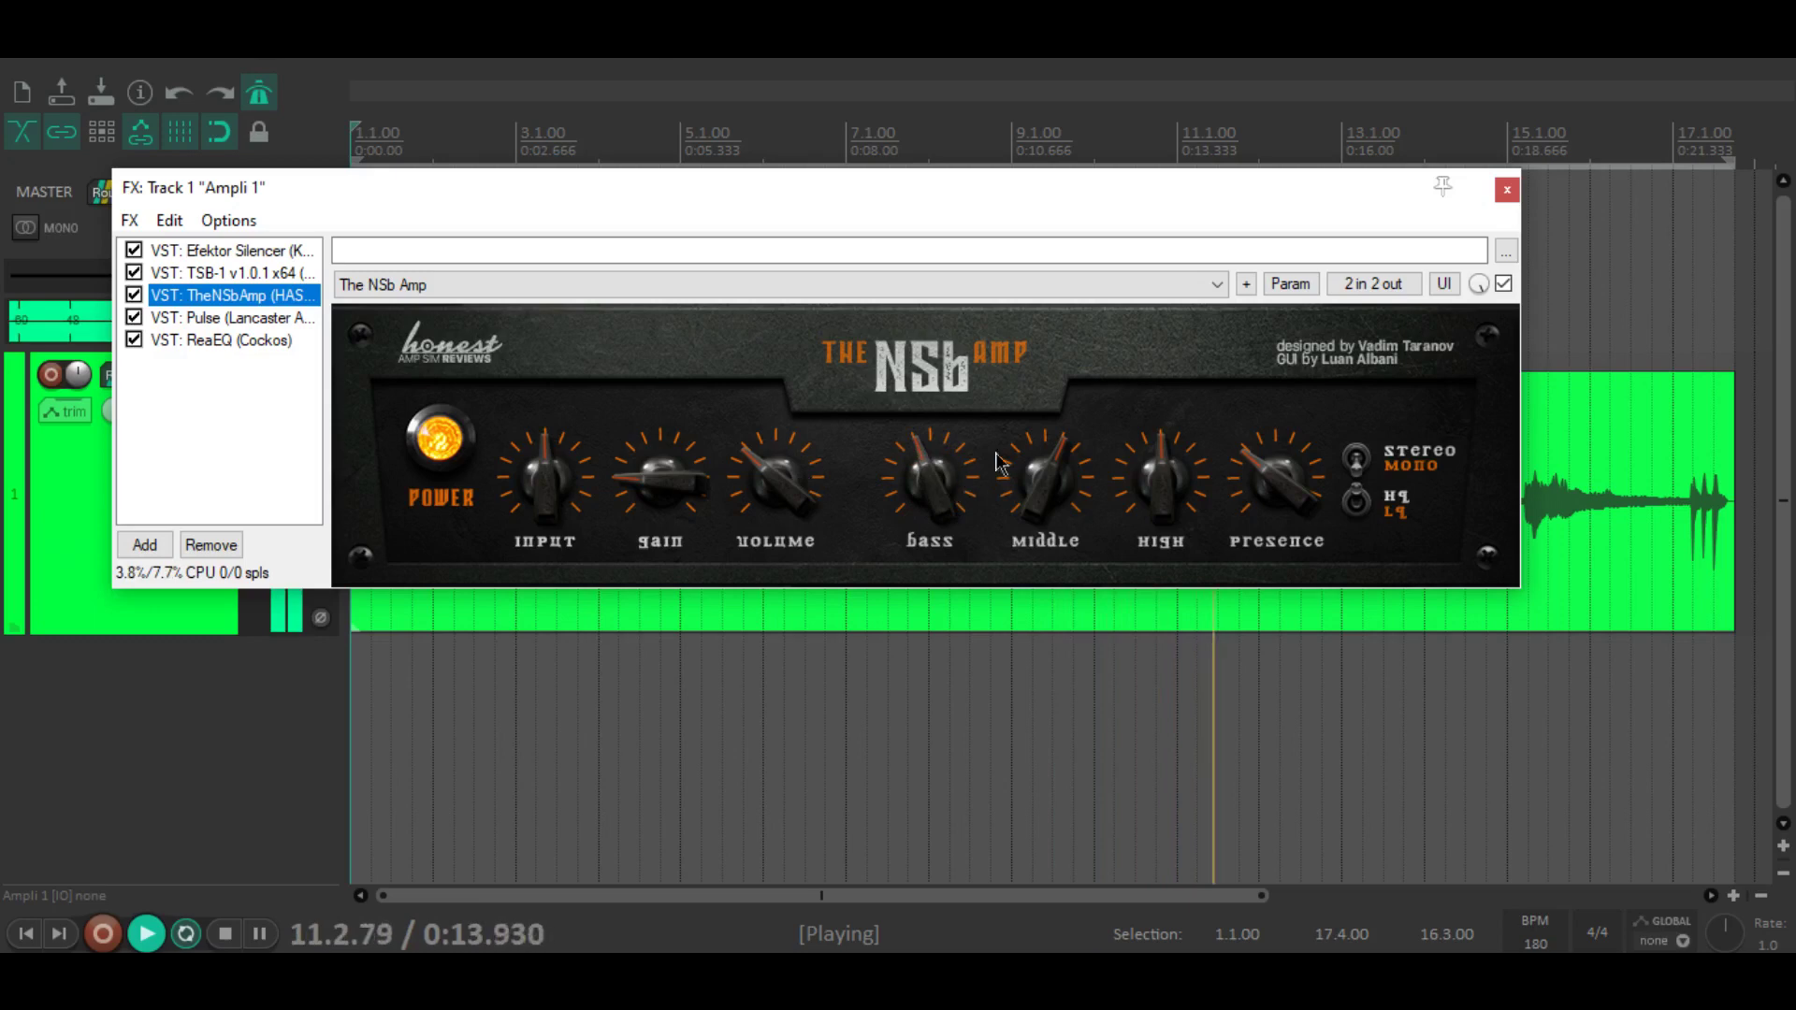
pyautogui.moveTo(1202, 471)
pyautogui.mouseDown()
pyautogui.moveTo(1202, 496)
pyautogui.moveTo(1202, 432)
pyautogui.moveTo(1202, 495)
pyautogui.mouseUp()
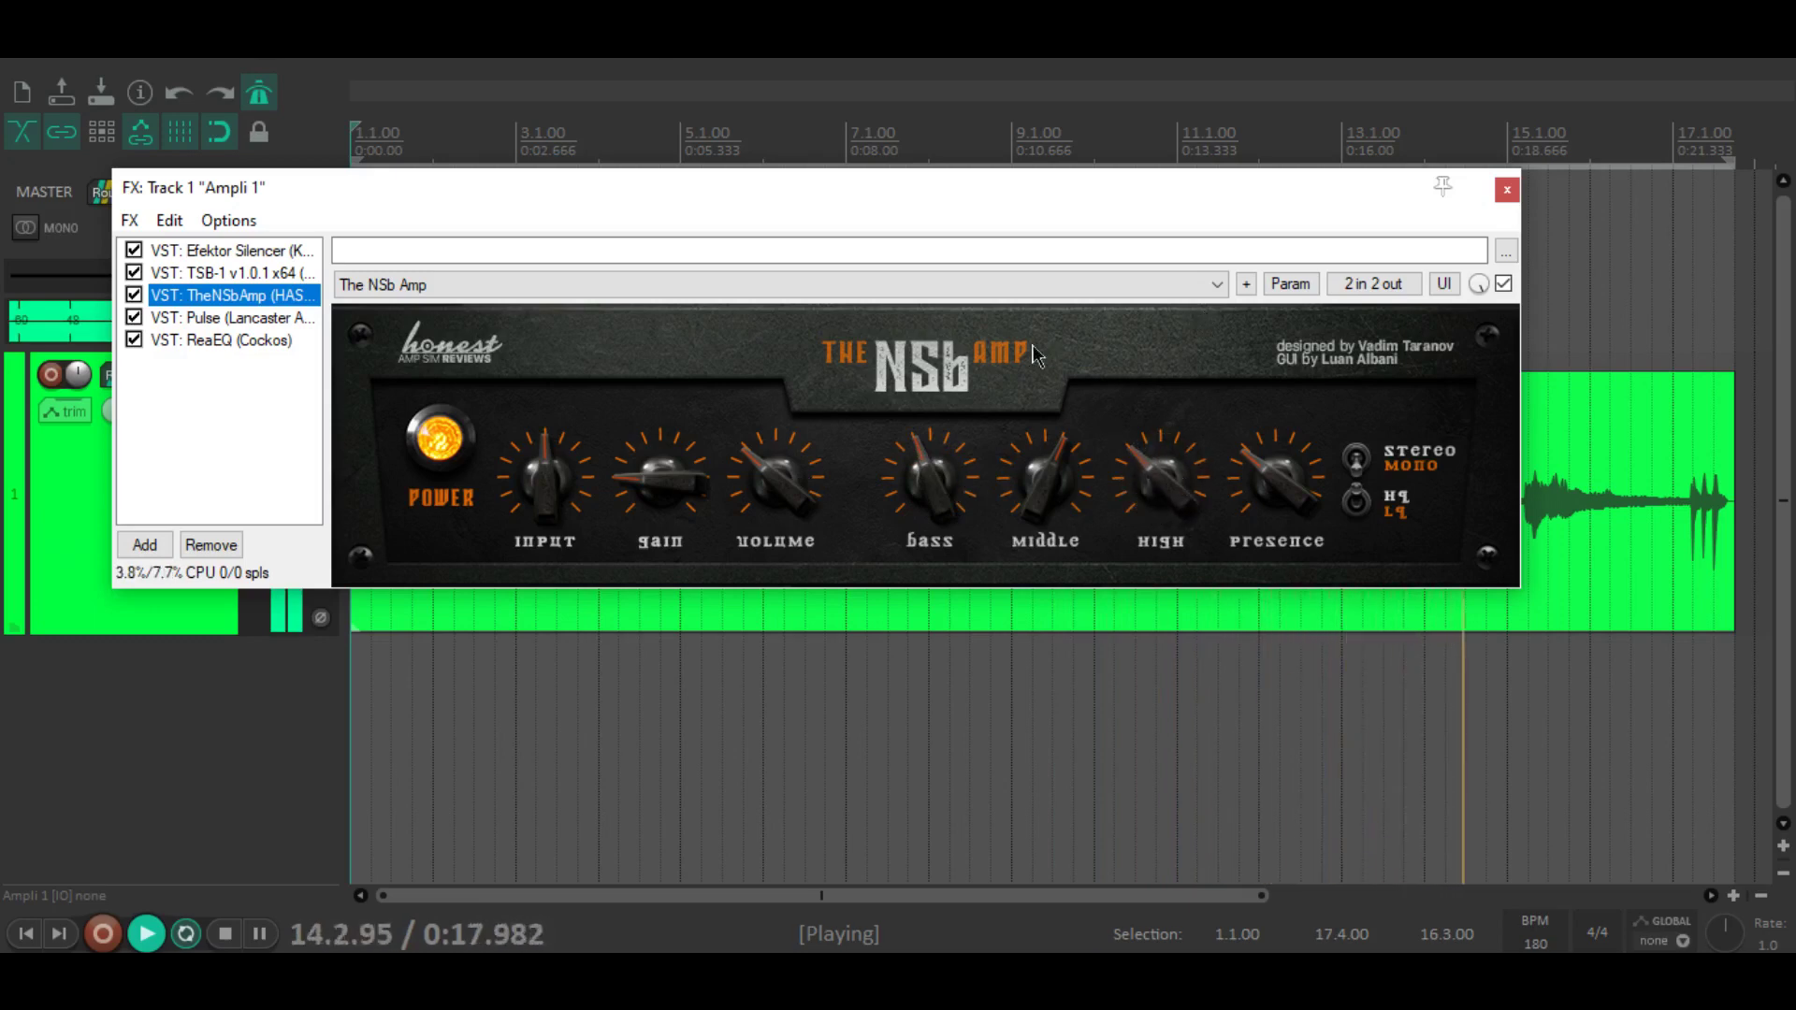
pyautogui.moveTo(790, 489); pyautogui.dragTo(790, 470)
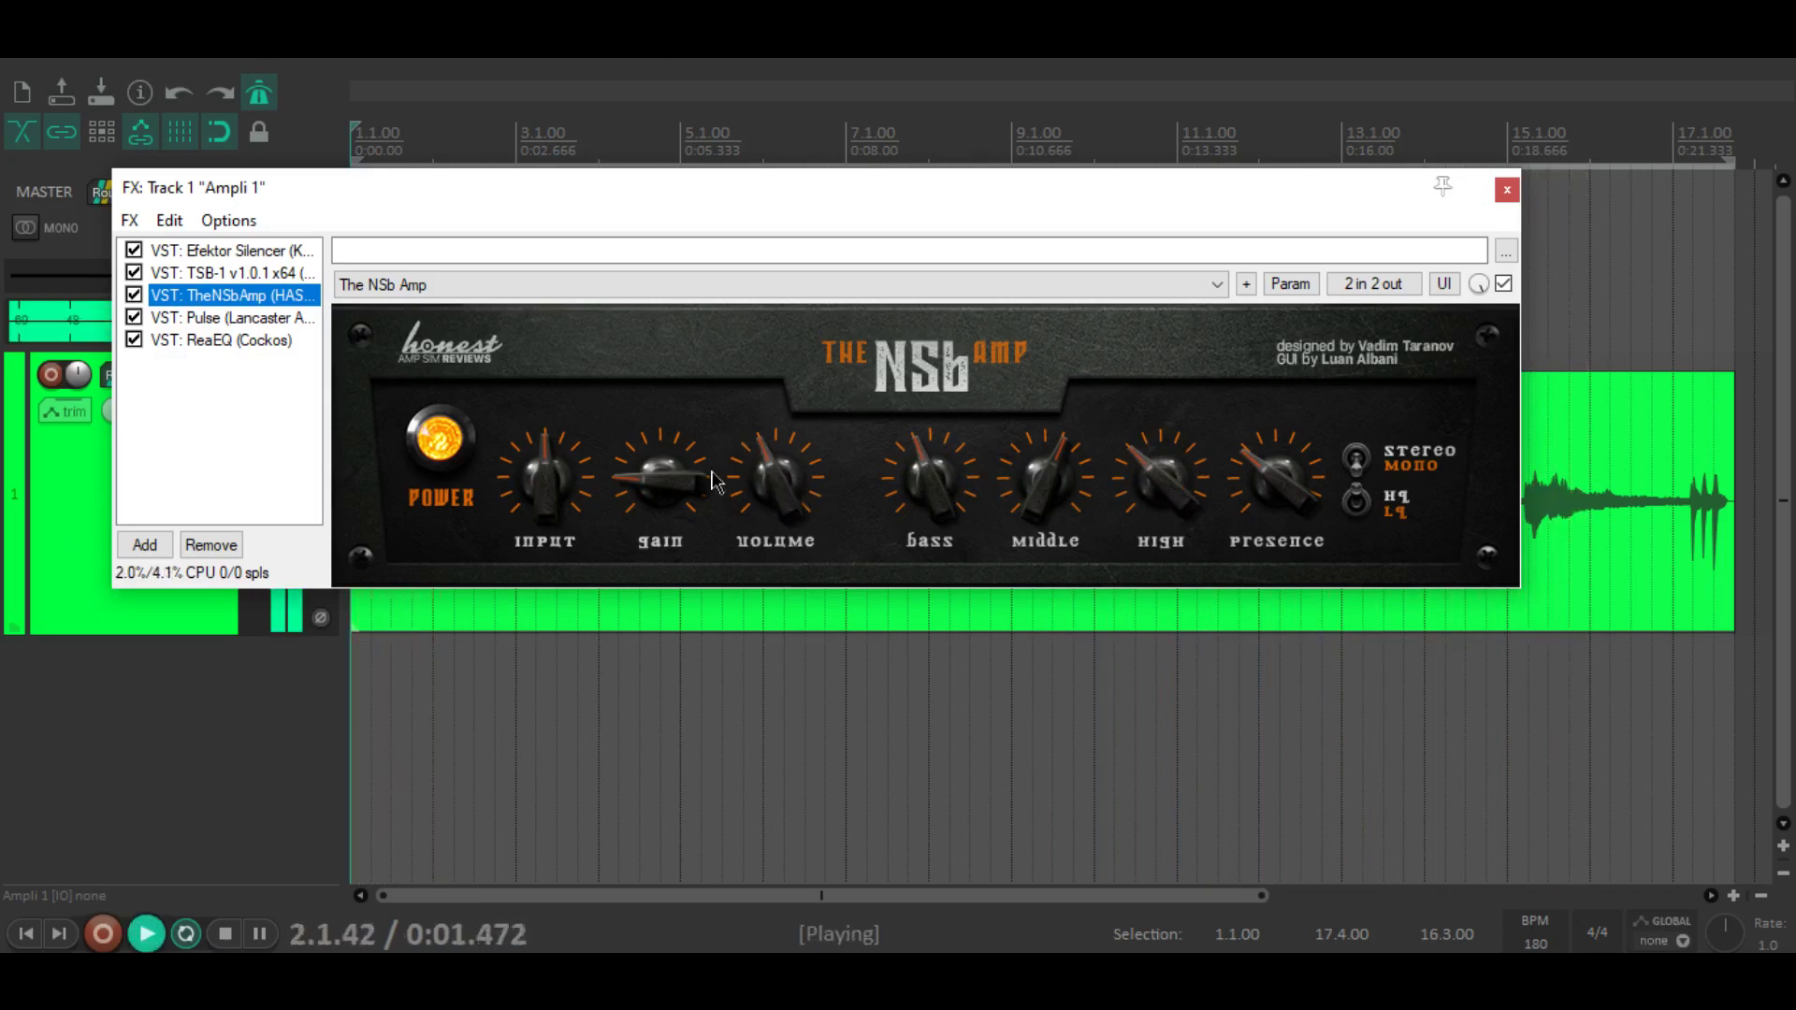
pyautogui.moveTo(1083, 513)
pyautogui.mouseDown()
pyautogui.moveTo(1082, 571)
pyautogui.moveTo(1082, 514)
pyautogui.mouseUp()
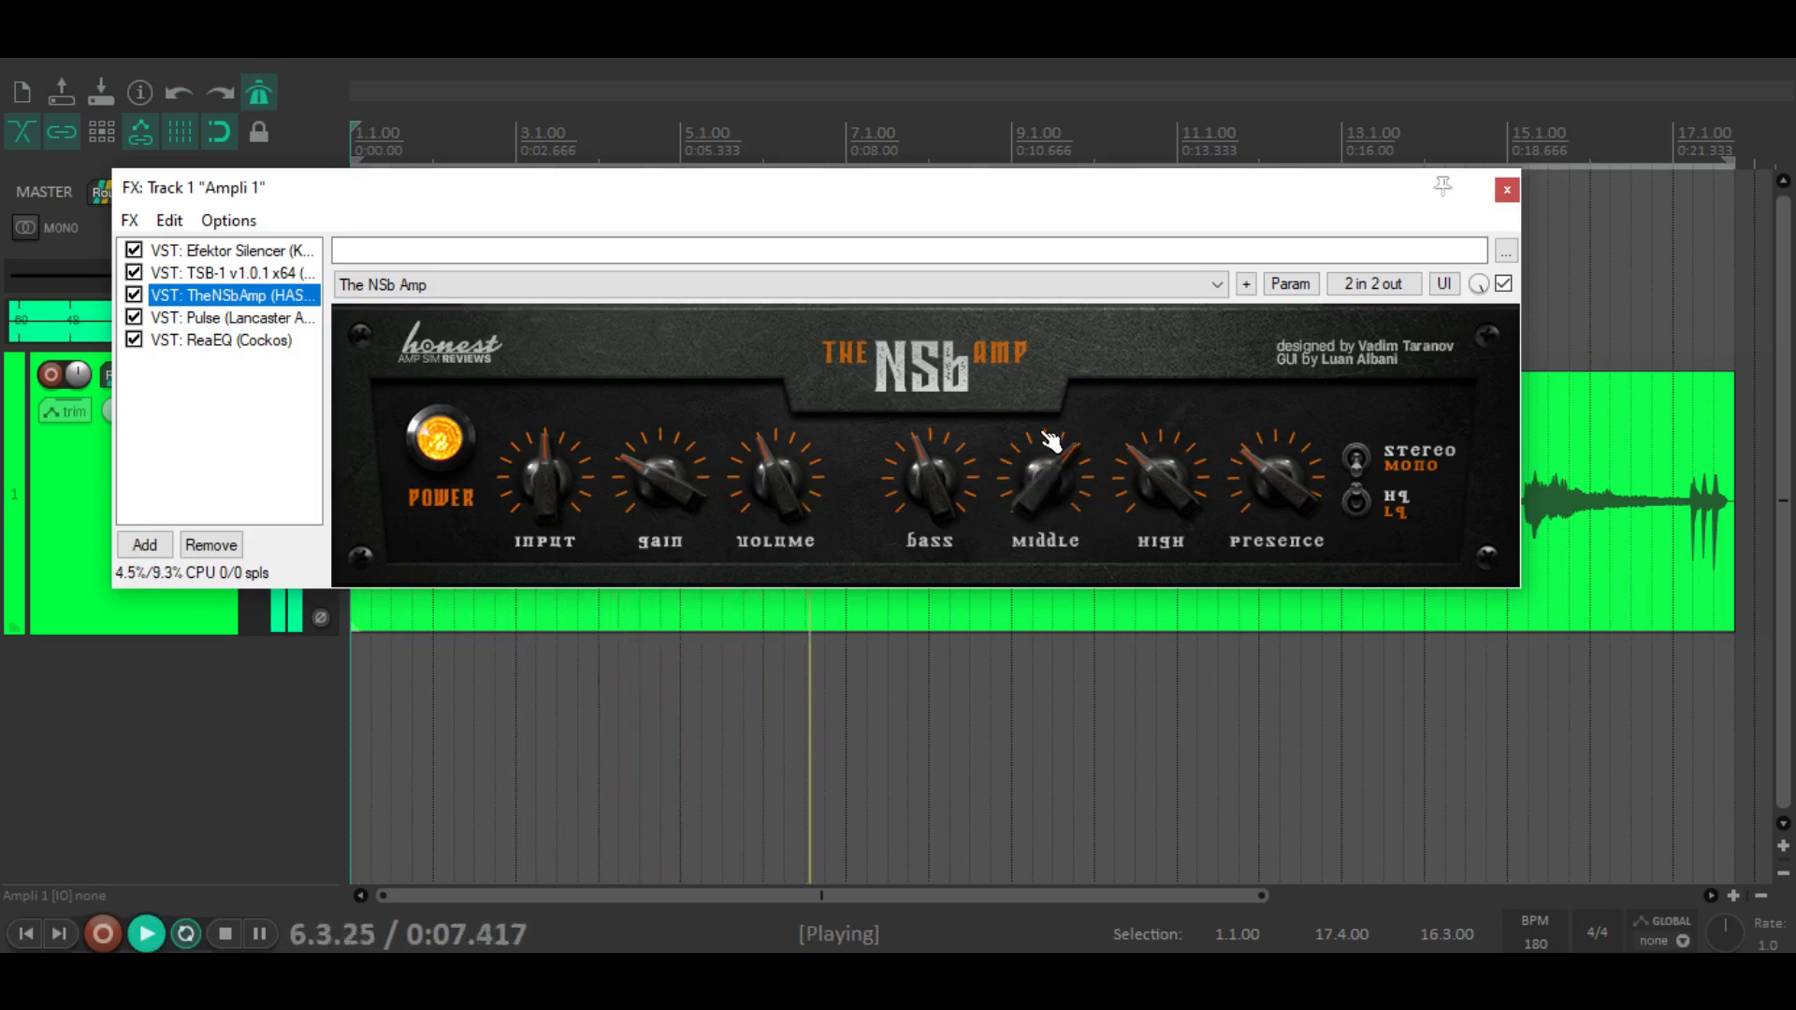